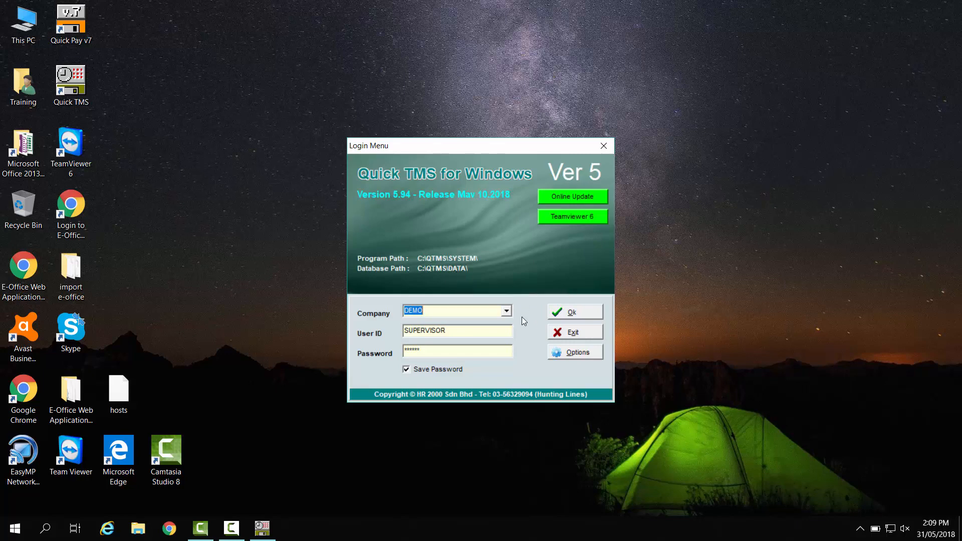
Step: Log in to the DEMO company as SUPERVISOR, entering the account password
left_click(507, 312)
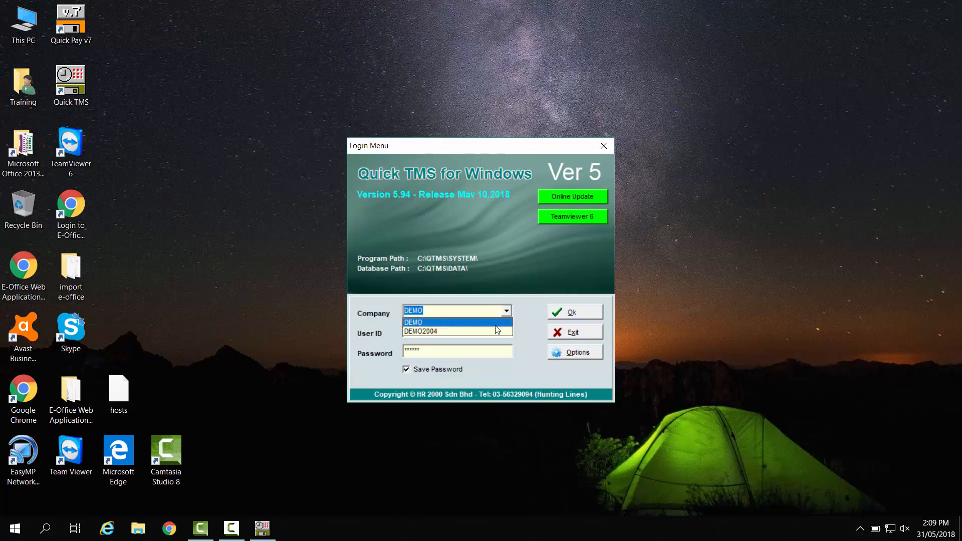
left_click(497, 323)
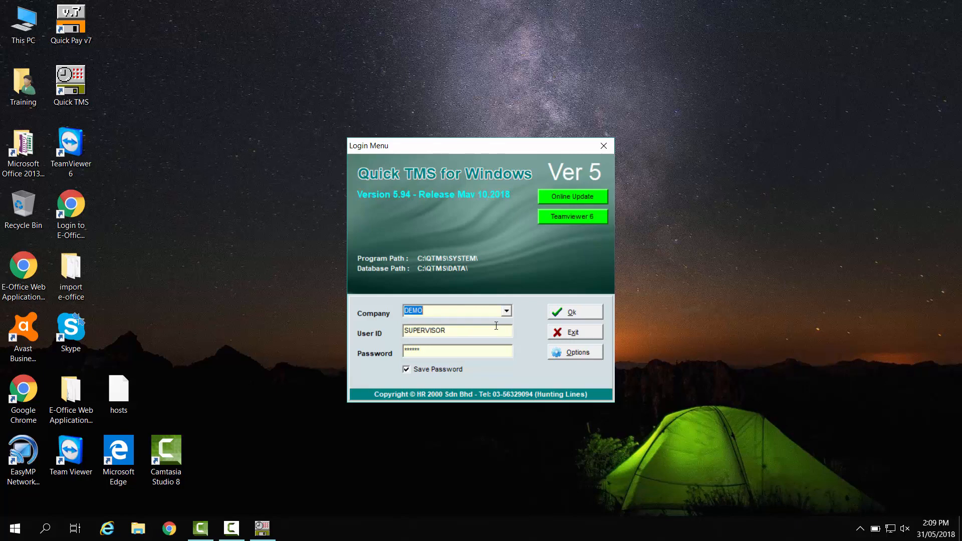
left_click(447, 333)
left_click_drag(447, 333, 376, 355)
type("*****")
left_click(576, 315)
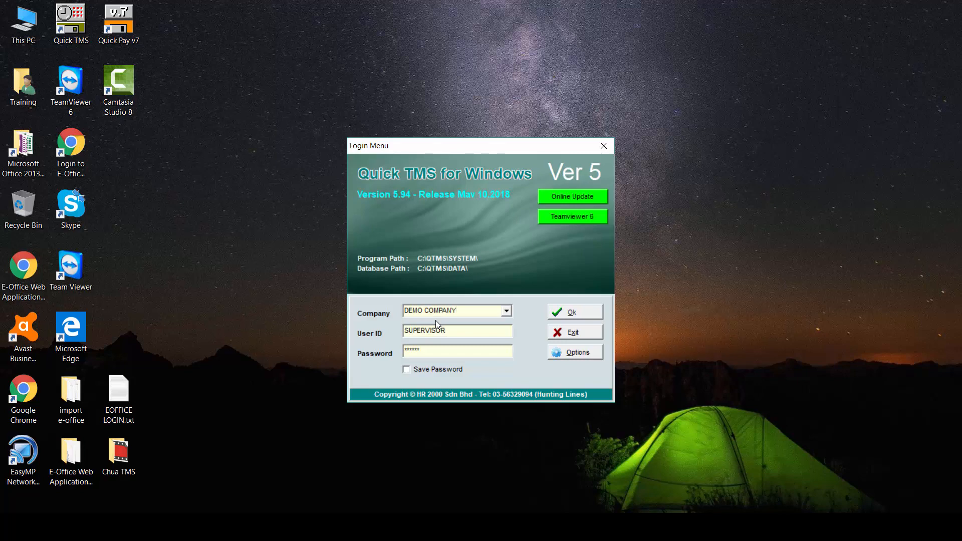
left_click(457, 335)
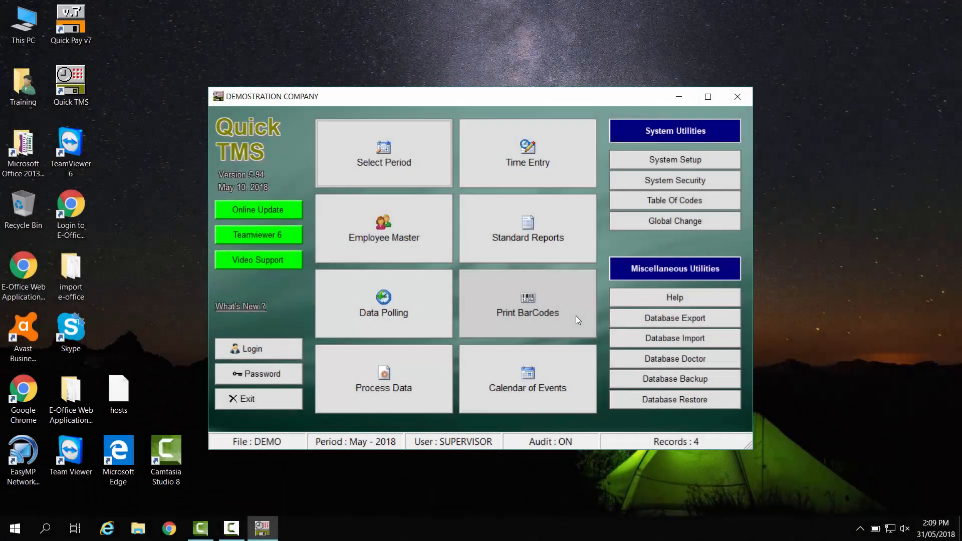
Step: In the company profile's time entry settings, set Overtime Approval to "1: Overtime use ACTUAL if APPROVED is Blank" and accept
left_click(669, 160)
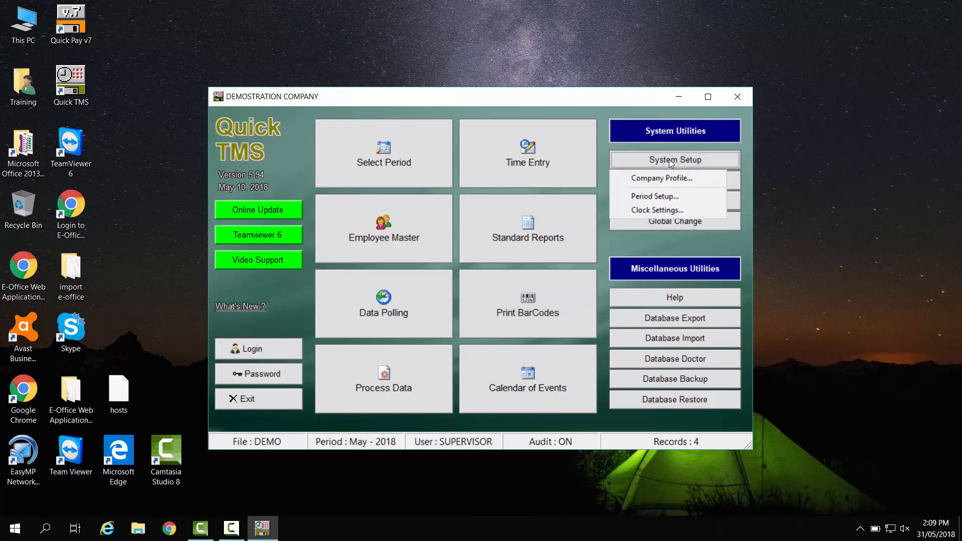
left_click(660, 179)
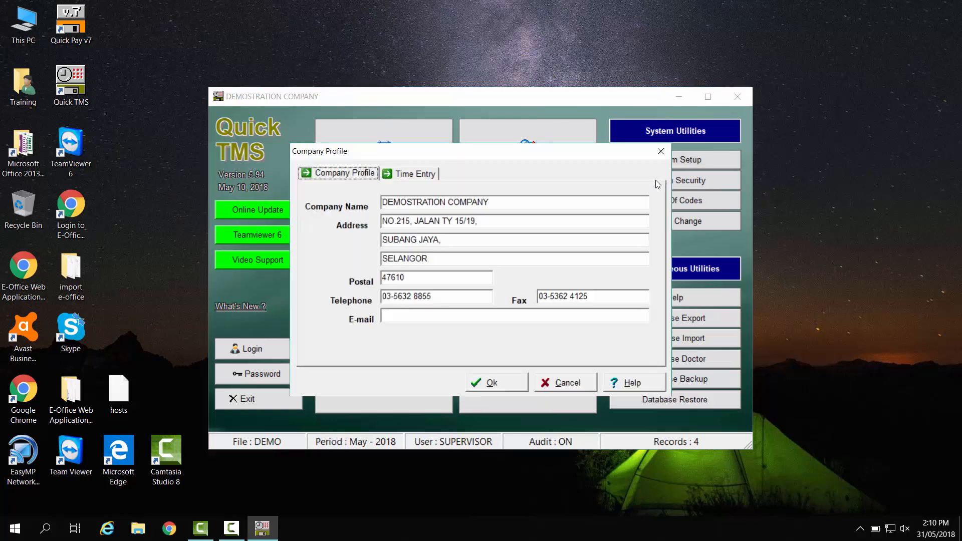
left_click(504, 206)
left_click(420, 178)
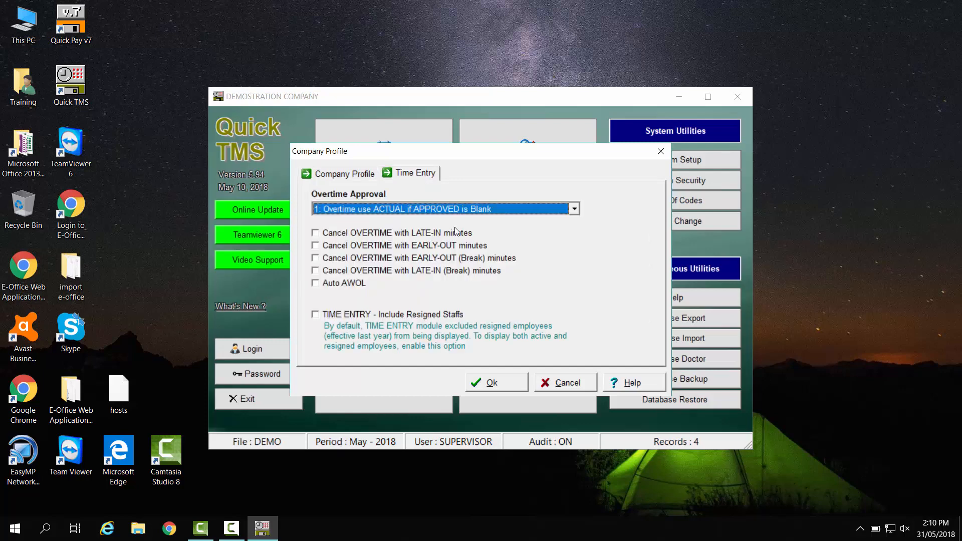
left_click(574, 210)
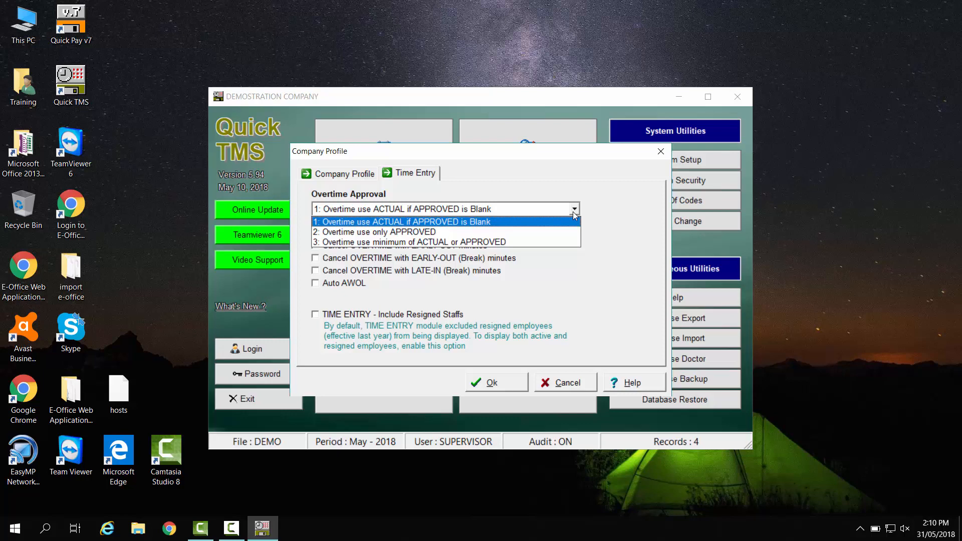
left_click(537, 223)
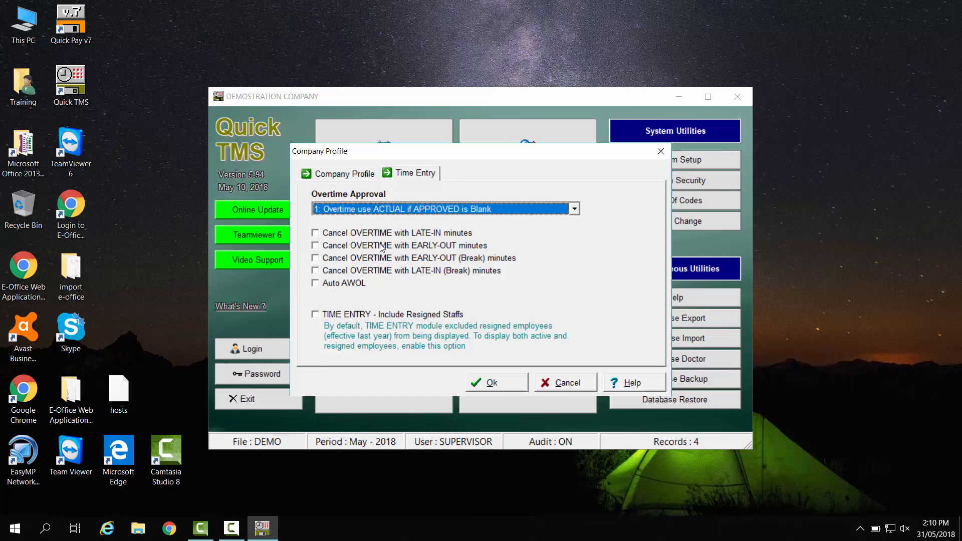
left_click(495, 386)
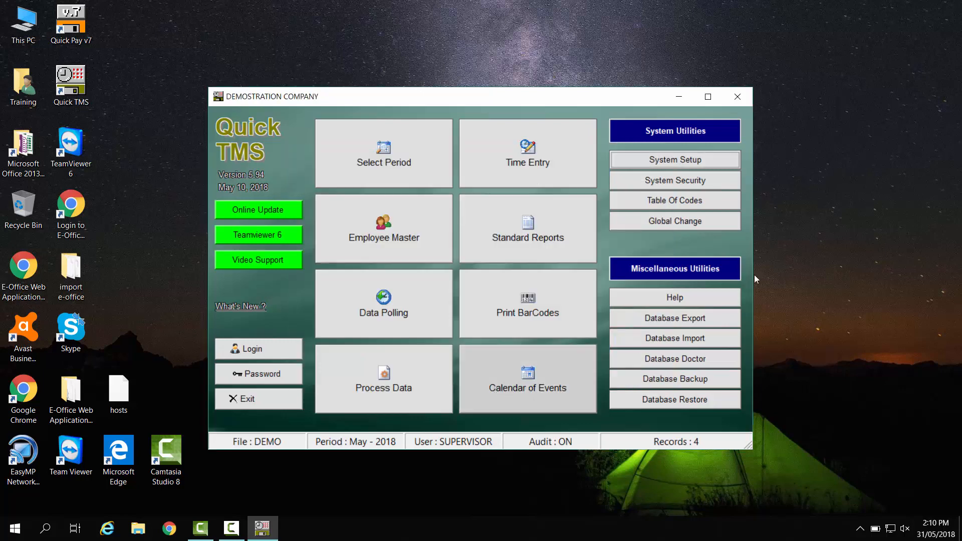
Step: Open the fiscal 2018 period setup for editing and save its period dates
left_click(695, 160)
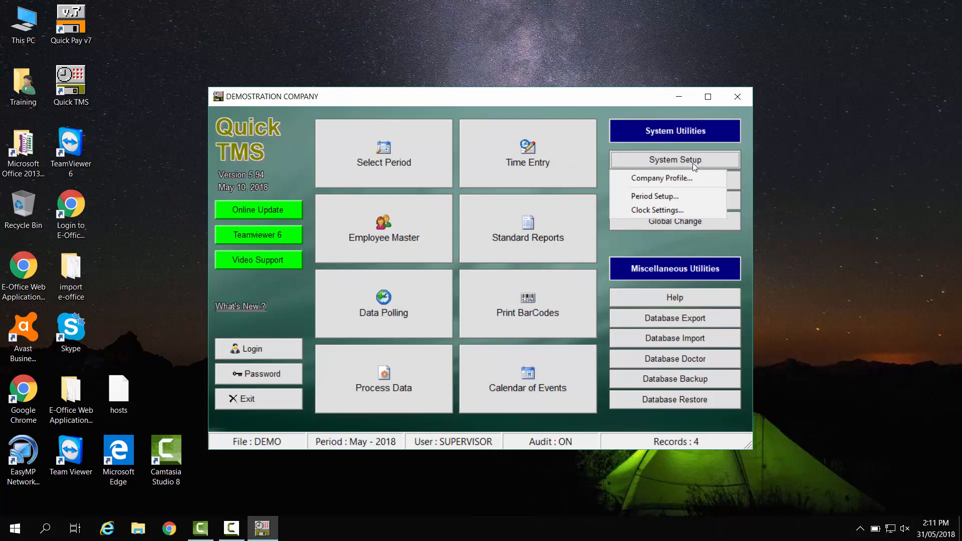
left_click(653, 196)
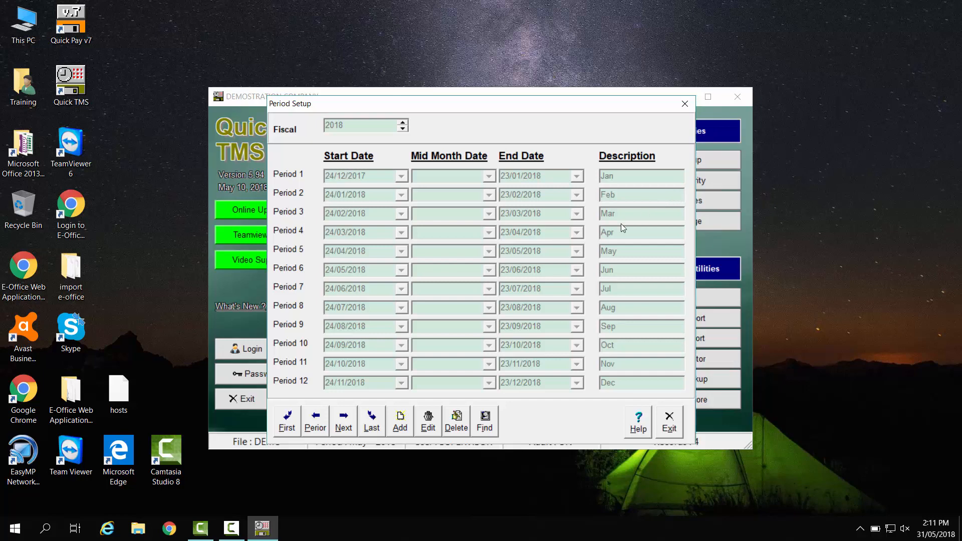
left_click(428, 423)
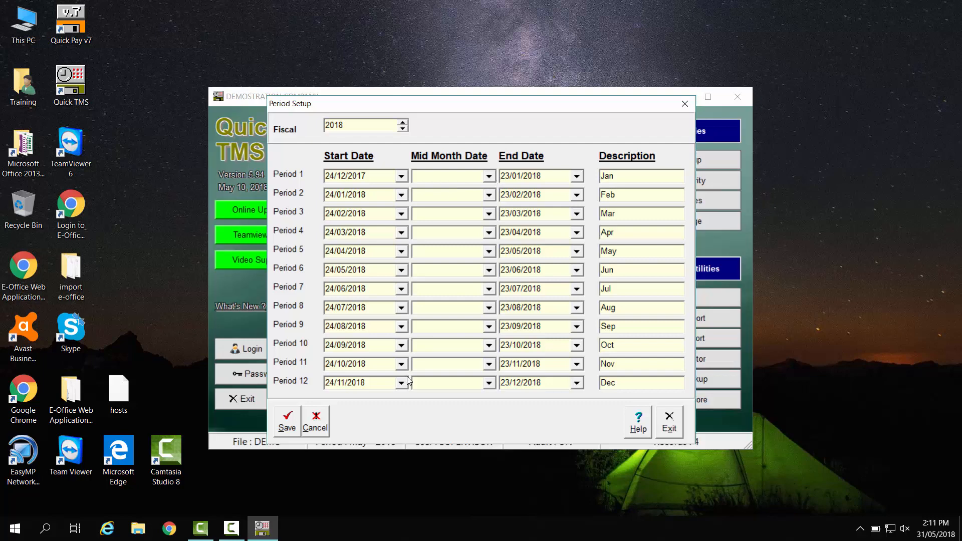
left_click(290, 434)
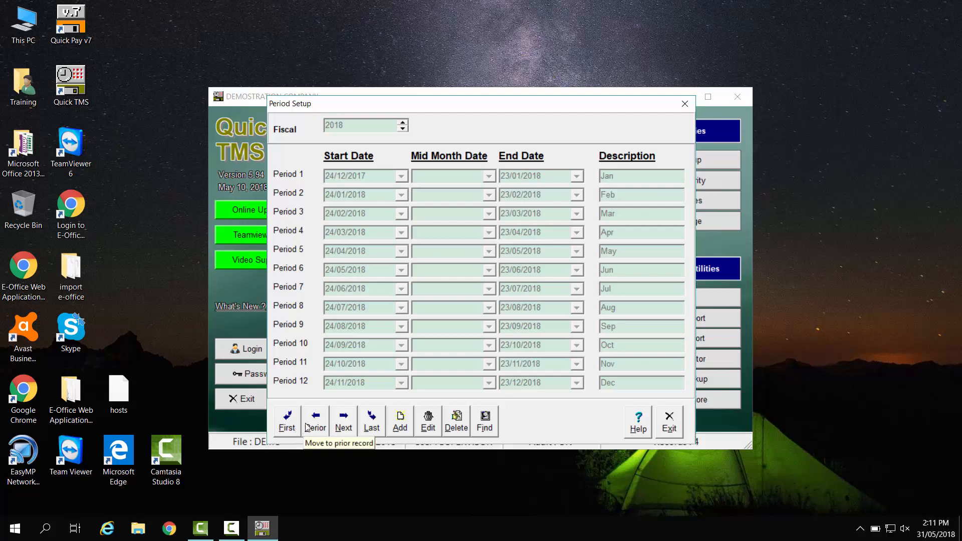
Step: Create and save the new fiscal year 2019 in the period setup, and close the setup
left_click(405, 433)
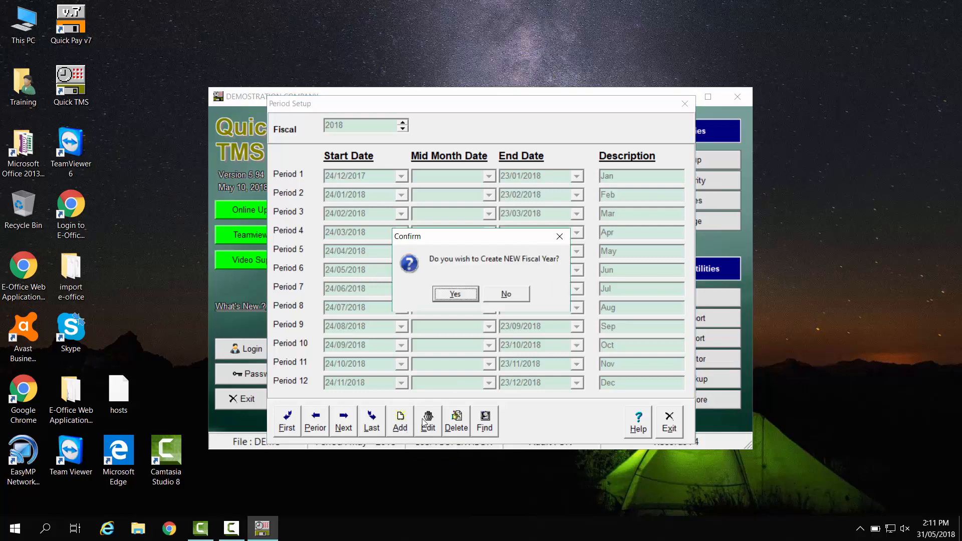
left_click(458, 295)
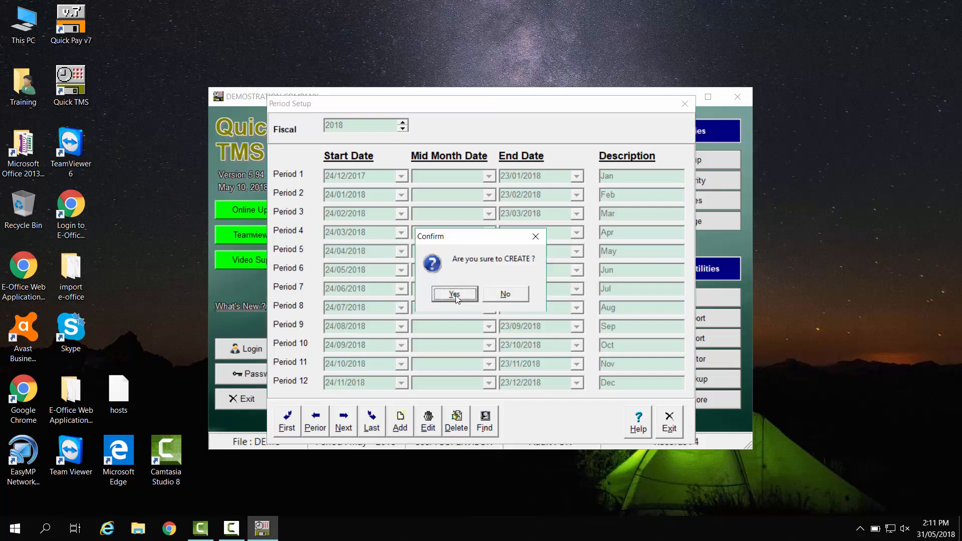
left_click(455, 296)
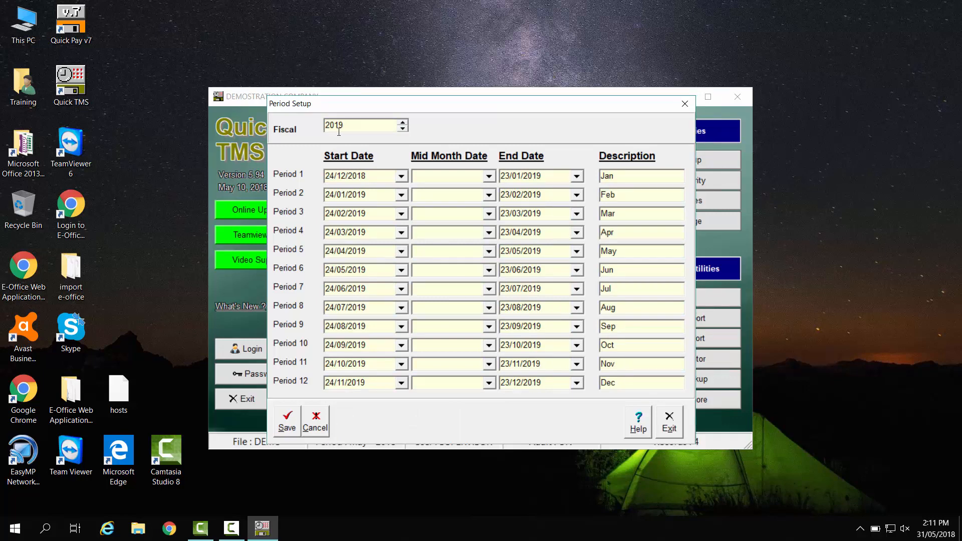
left_click(288, 428)
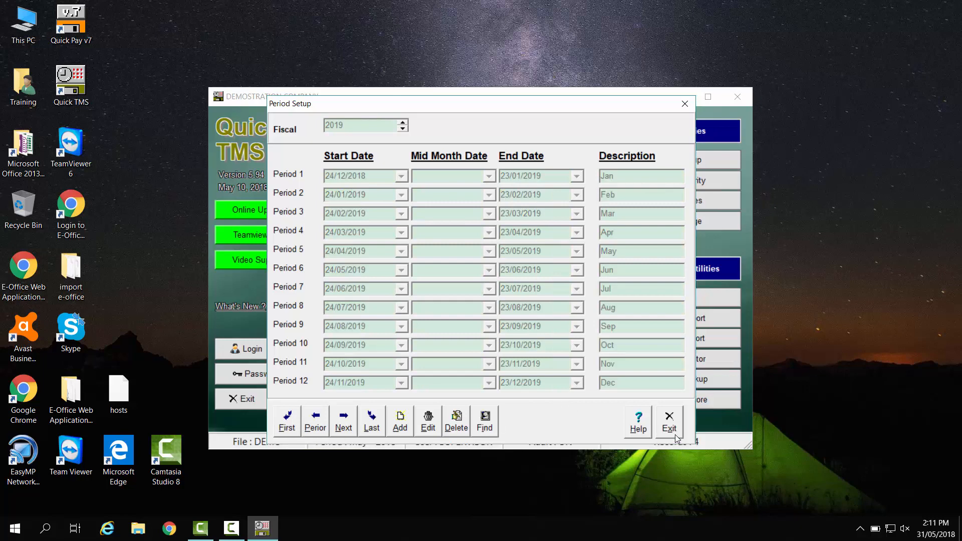
left_click(670, 422)
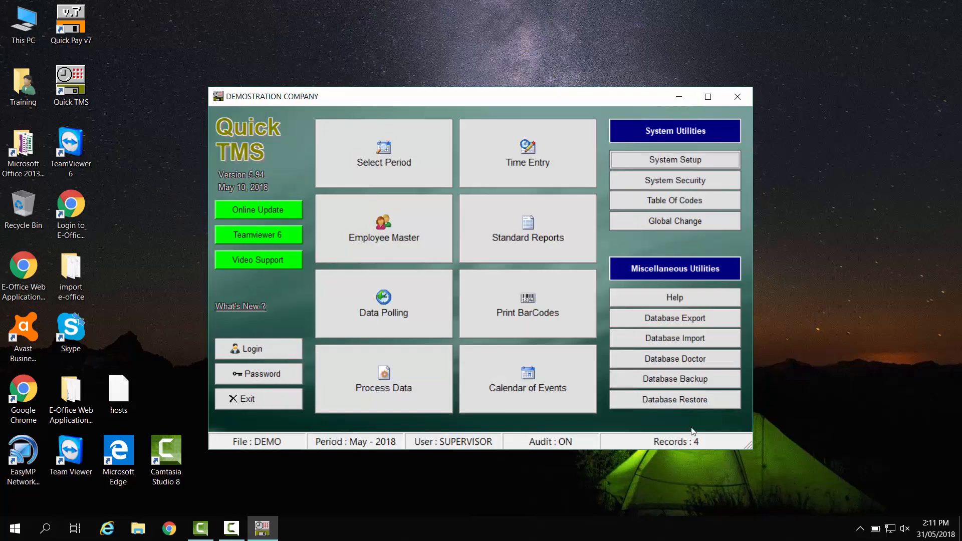
Step: Review the clock settings for button indicators and clock lists, and accept them without changes
left_click(679, 164)
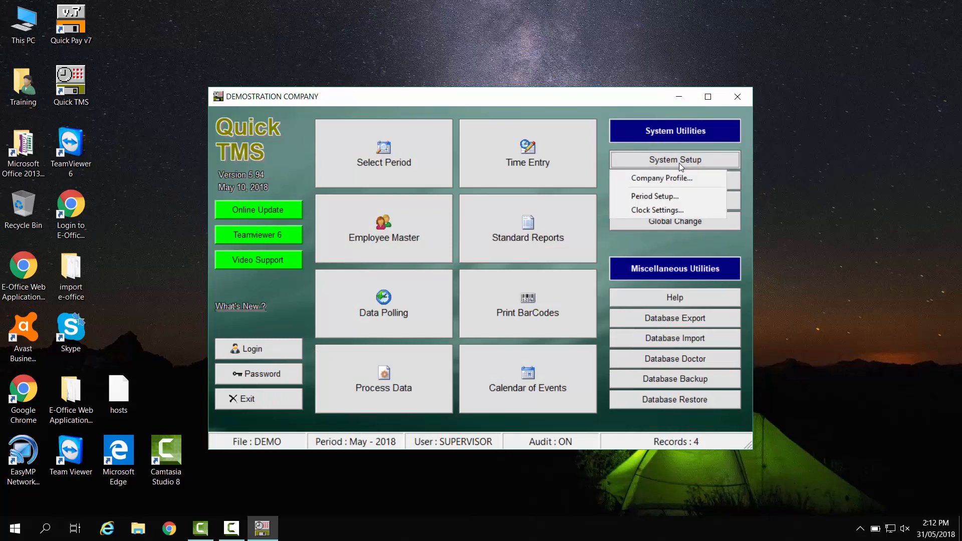
left_click(660, 209)
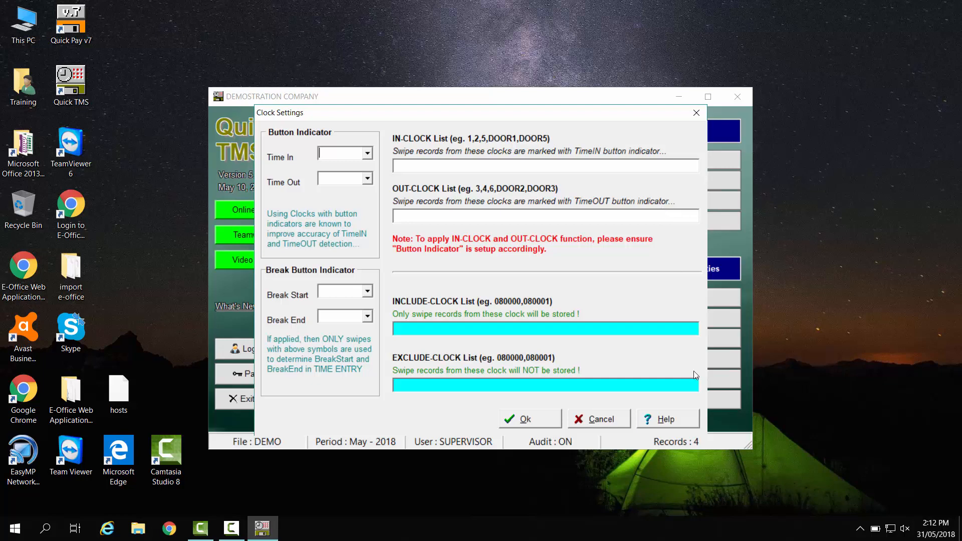
left_click(537, 422)
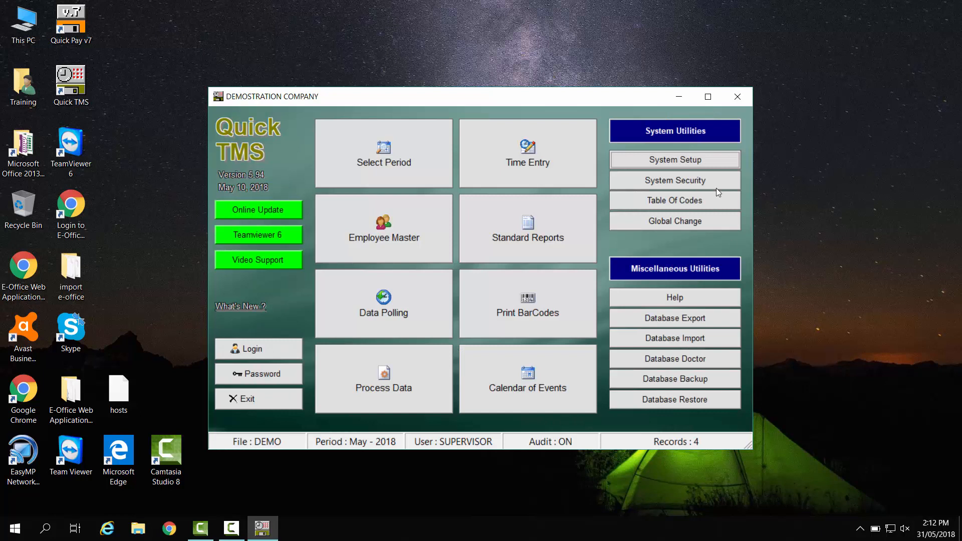
left_click(698, 163)
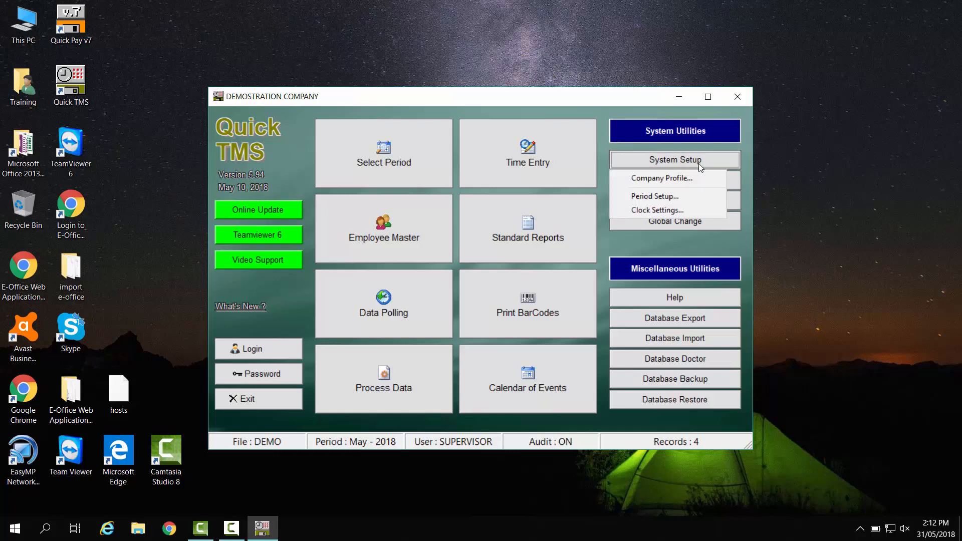
left_click(743, 167)
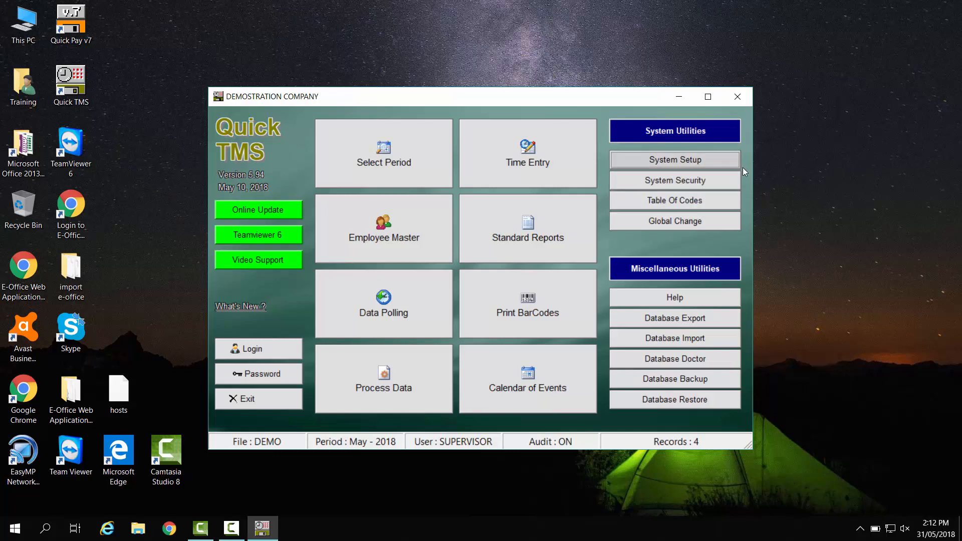
Step: Add a department with code HR and description HUMAN RESOURCE, save it, and close the department table
left_click(686, 208)
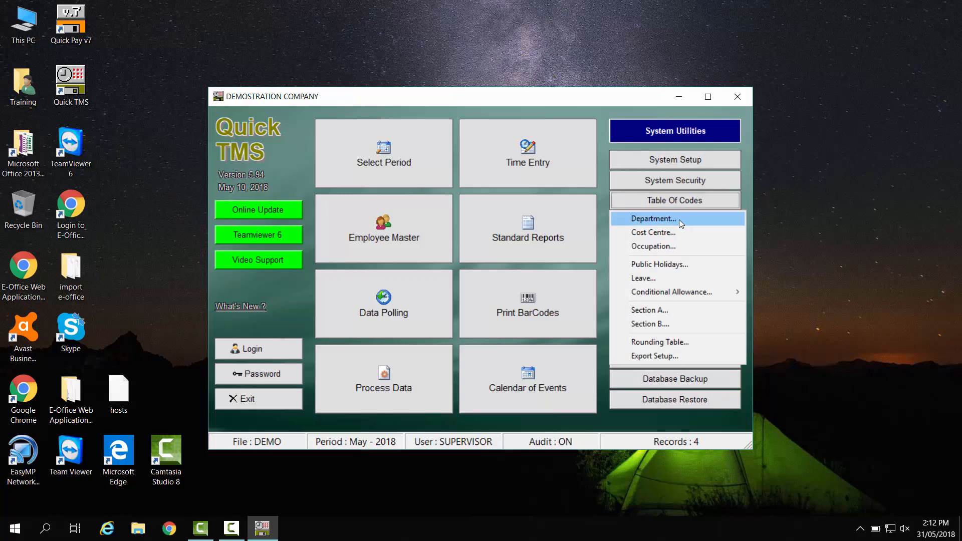
left_click(679, 220)
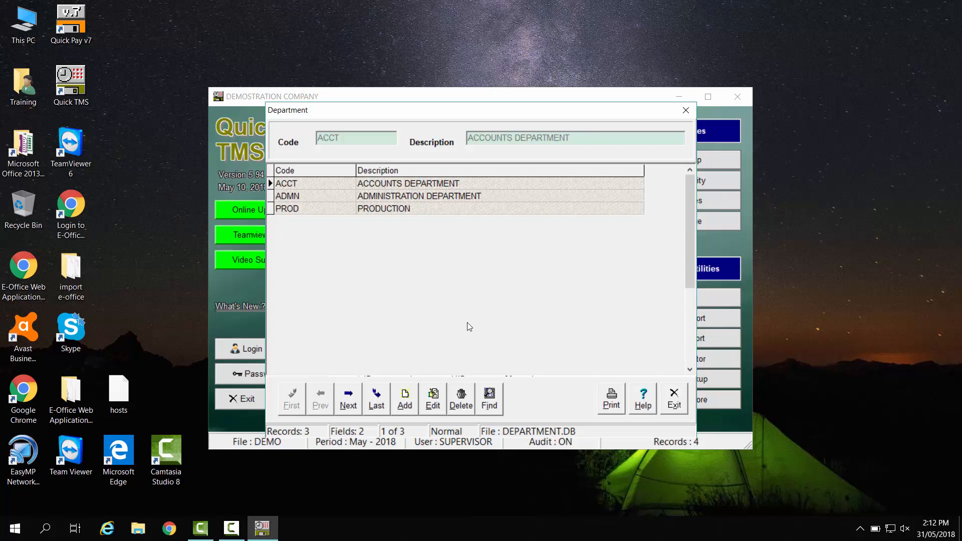
left_click(405, 401)
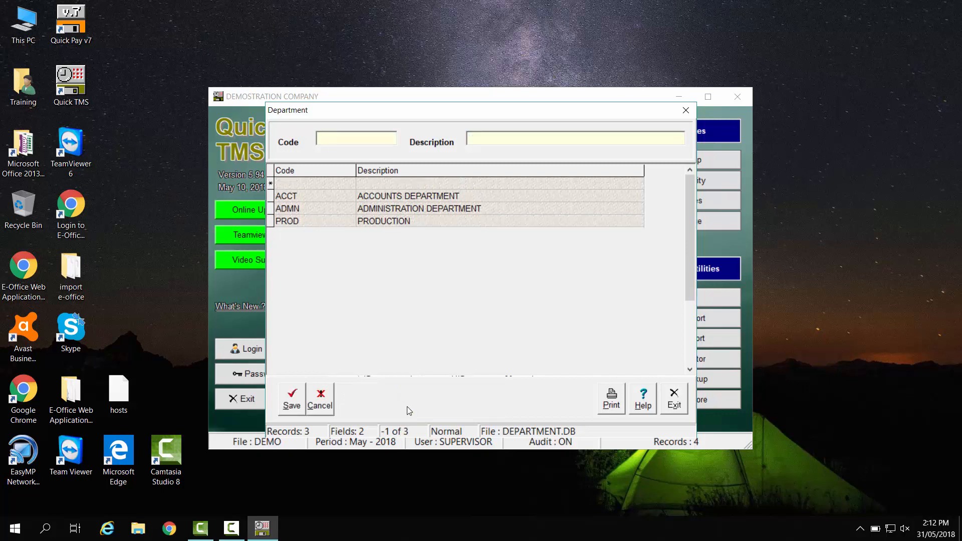
type("HR")
key("Tab")
type("HUMAN RESOURCE")
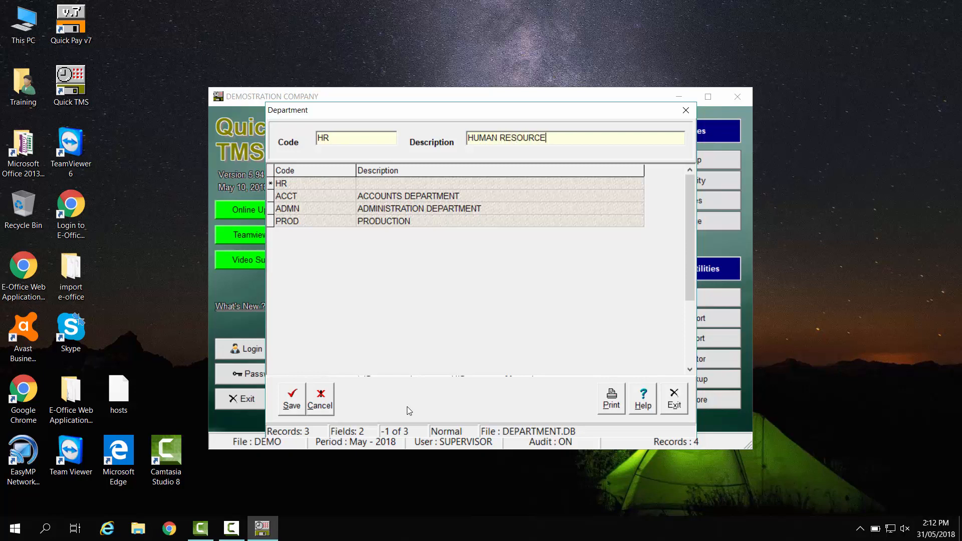
left_click(300, 410)
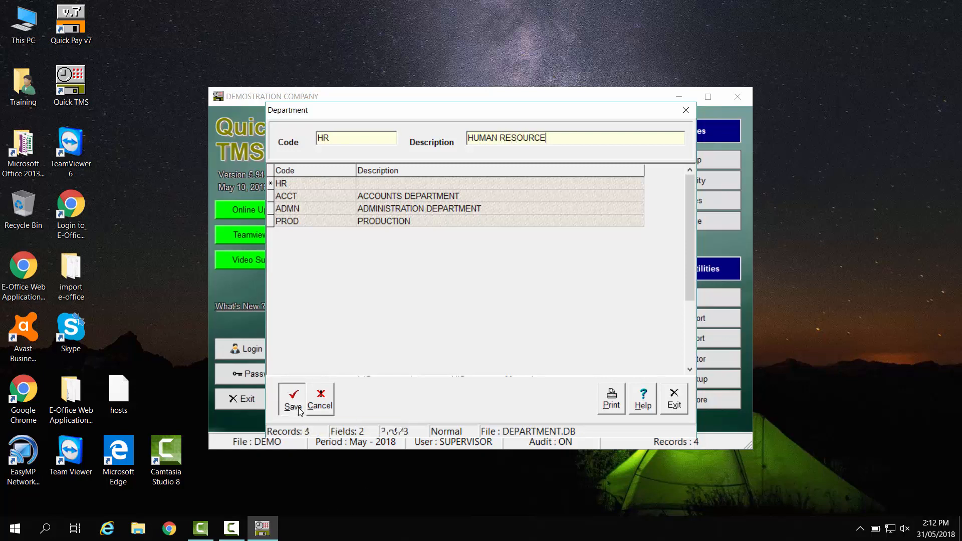
left_click(673, 403)
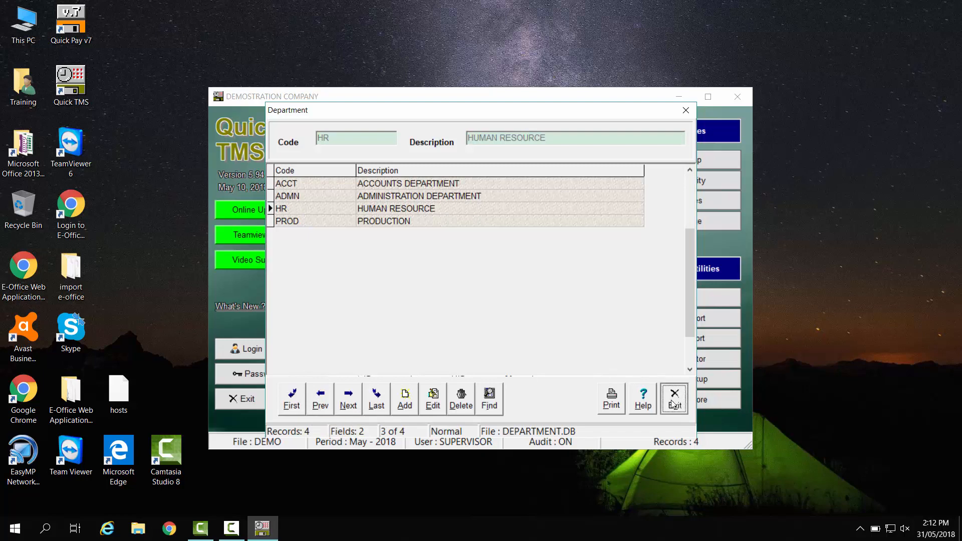
Step: Review the cost centre and occupation code tables, closing each one
left_click(690, 200)
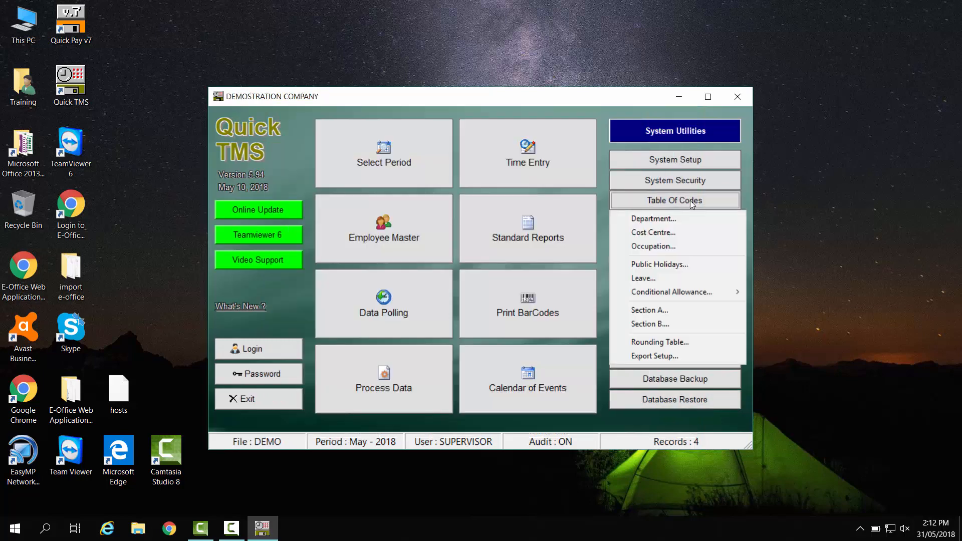
left_click(673, 230)
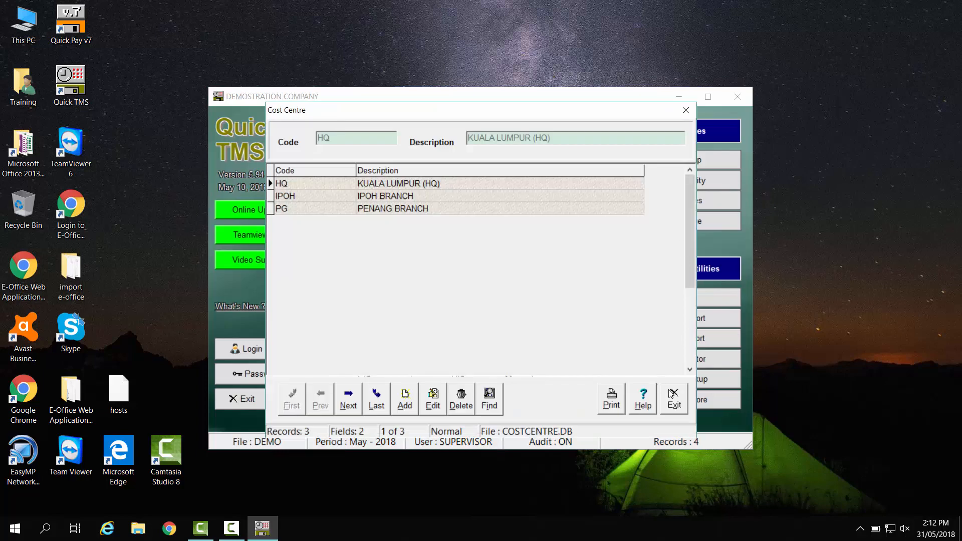
left_click(673, 400)
left_click(678, 204)
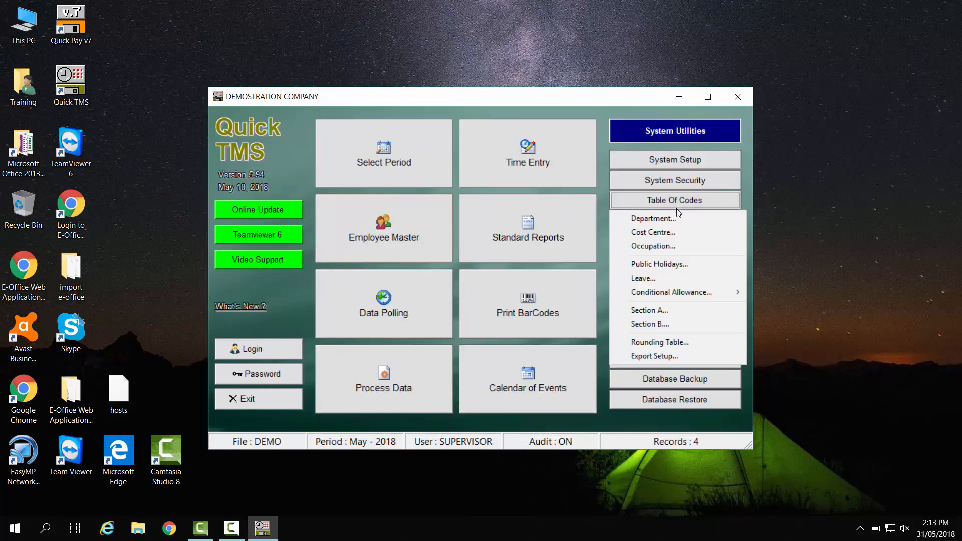
left_click(668, 248)
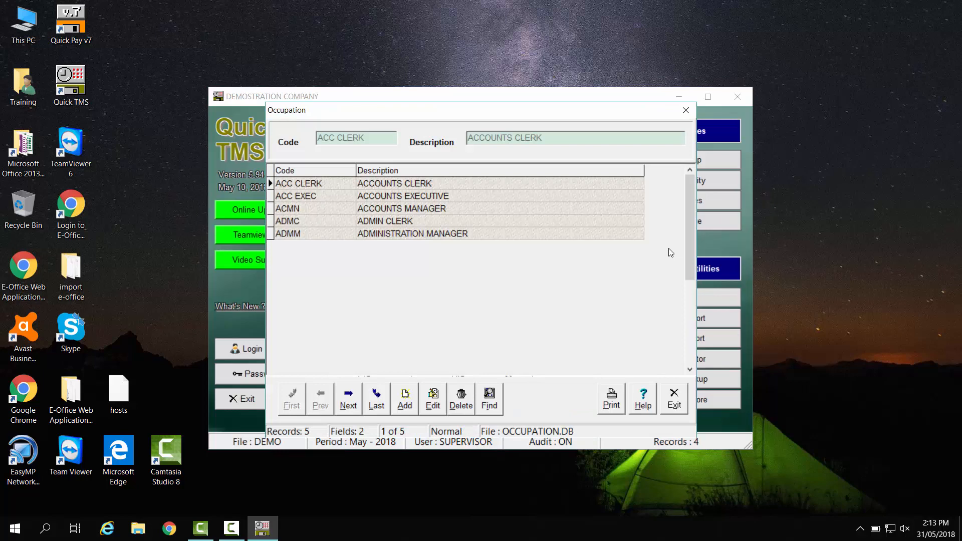
left_click(678, 398)
Step: Start a new entry in the public holidays code table with code LABOUR and description LABOUR DAY
left_click(697, 205)
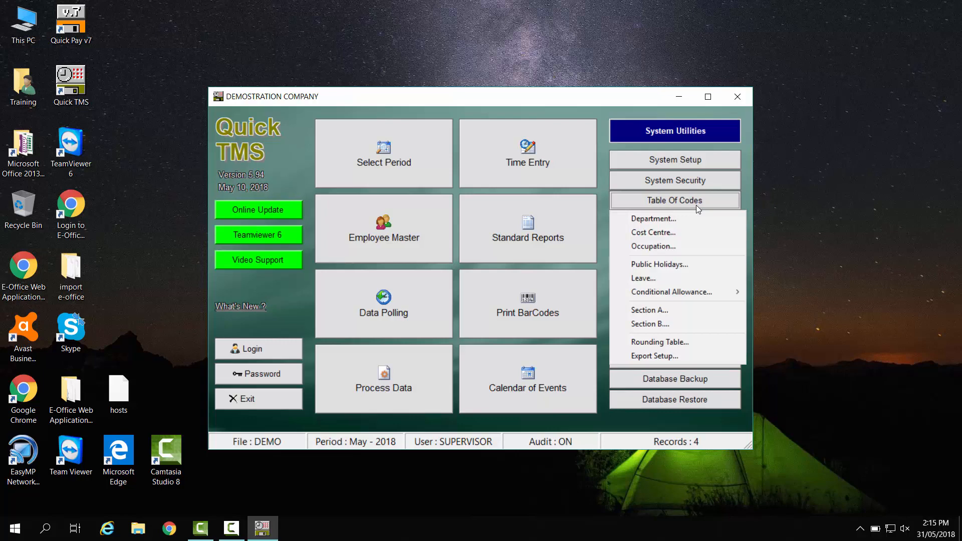
left_click(681, 264)
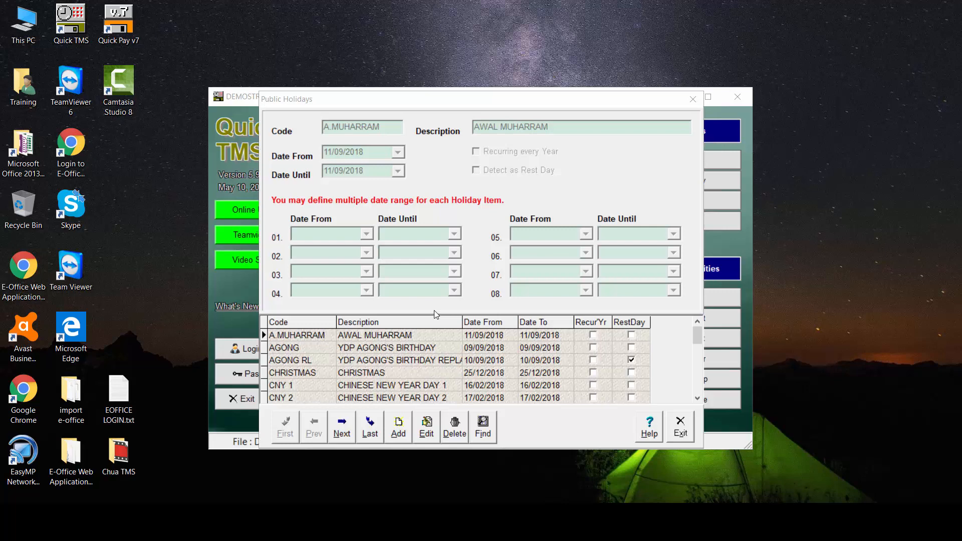
left_click(398, 432)
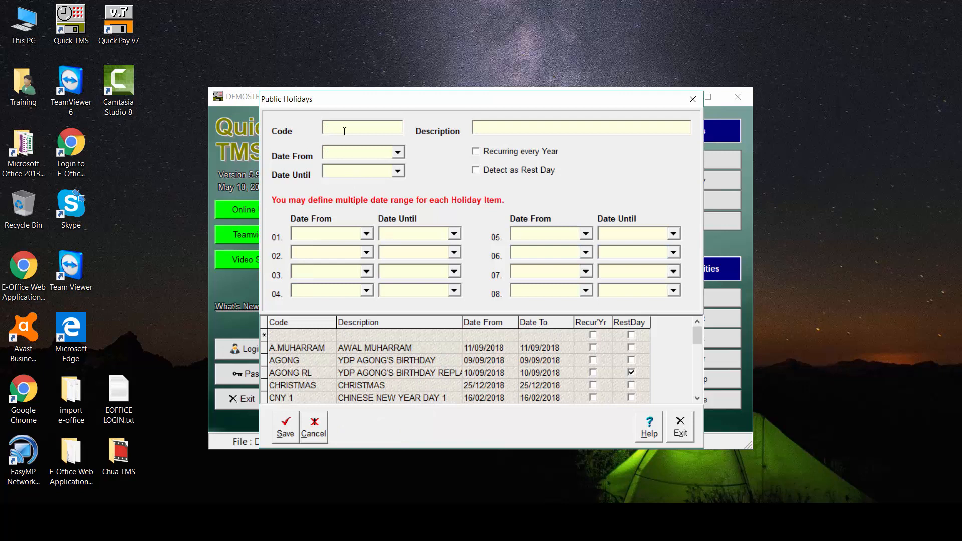
type("LABOUR")
key("Tab")
type("LABOUR DA")
key("BackSpace")
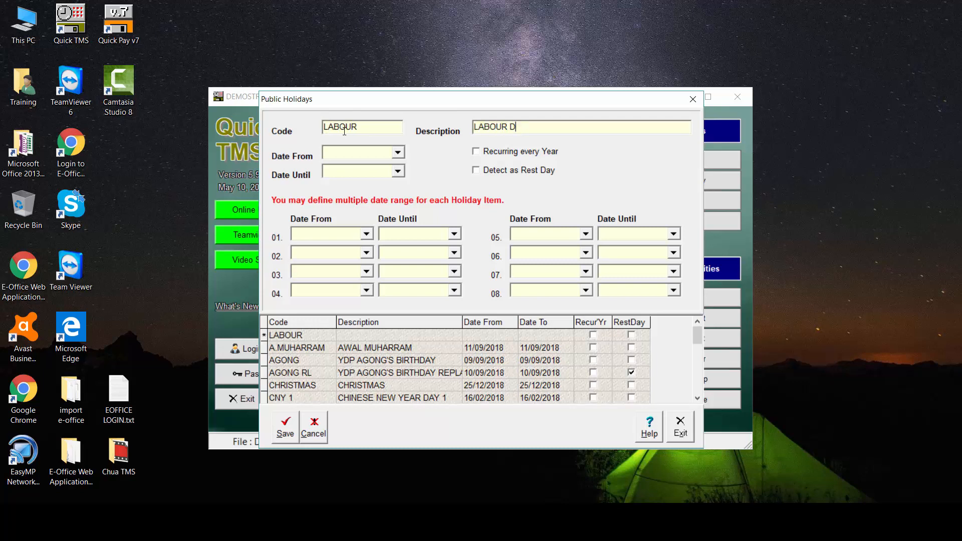
type("AY")
Step: Set the Labour Day holiday from 01/05/2018 until 01/05/2018, recurring every year, then save it and close the table
left_click(334, 153)
type("0105")
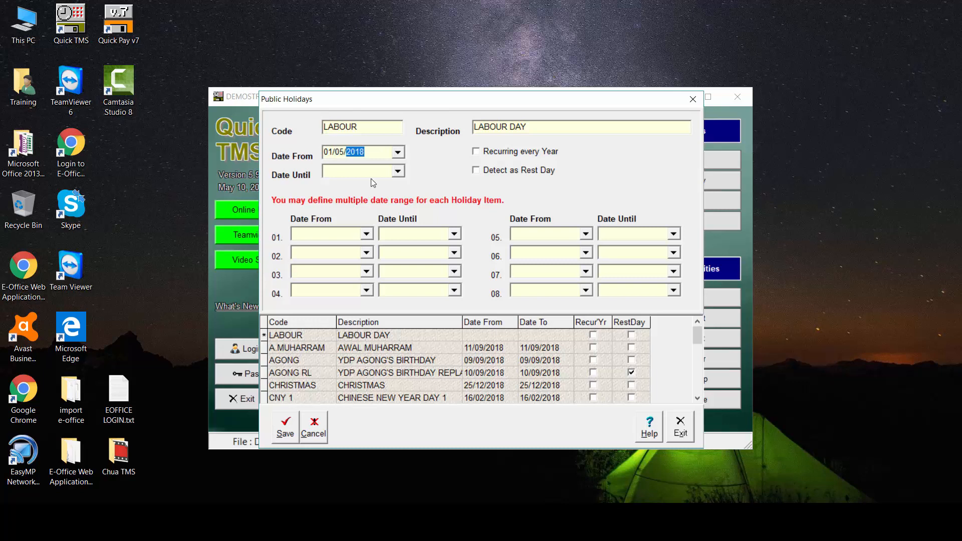
left_click(369, 173)
type("01/")
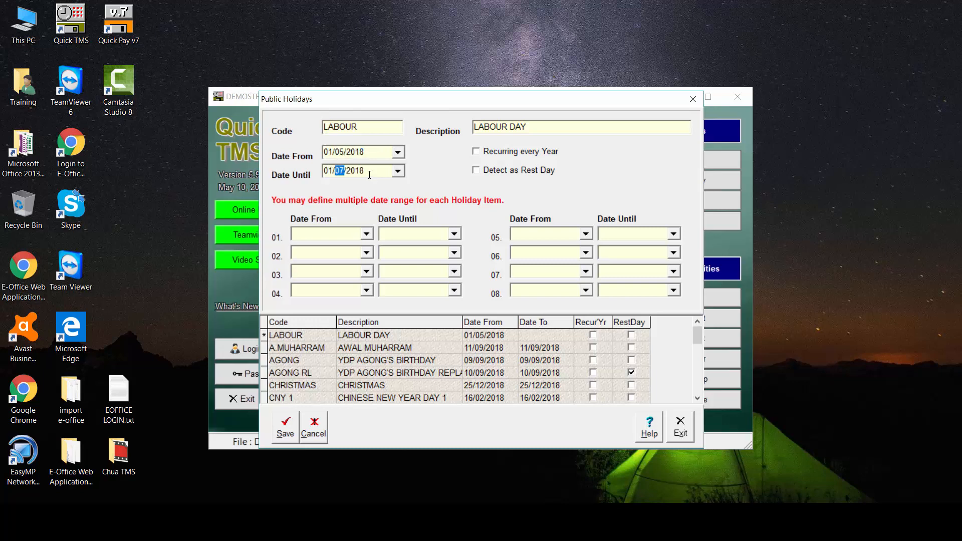
type("05")
left_click(477, 152)
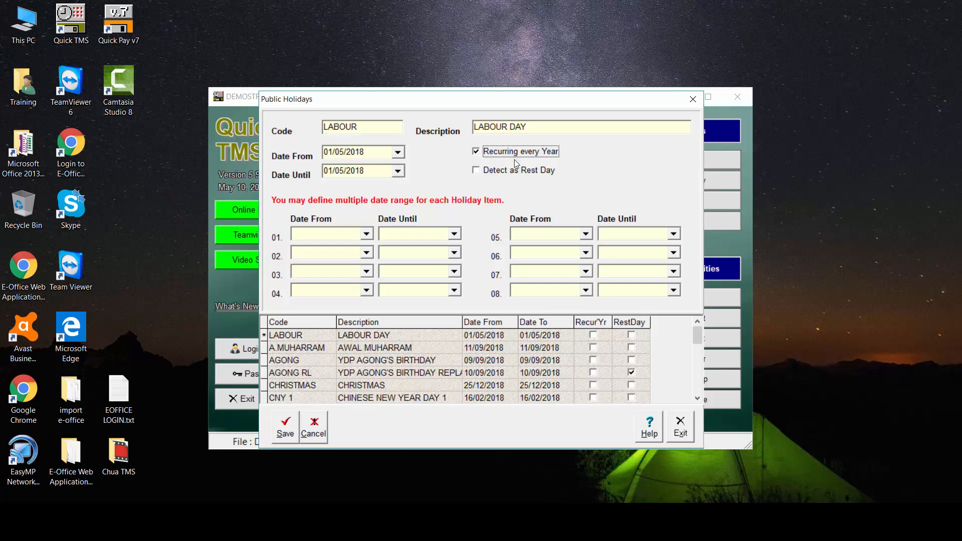
left_click(285, 426)
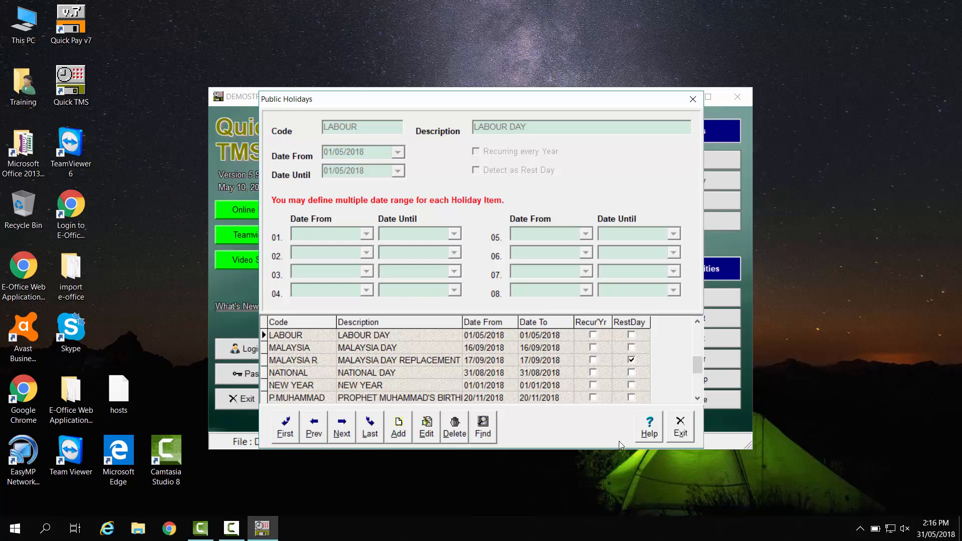
left_click(685, 437)
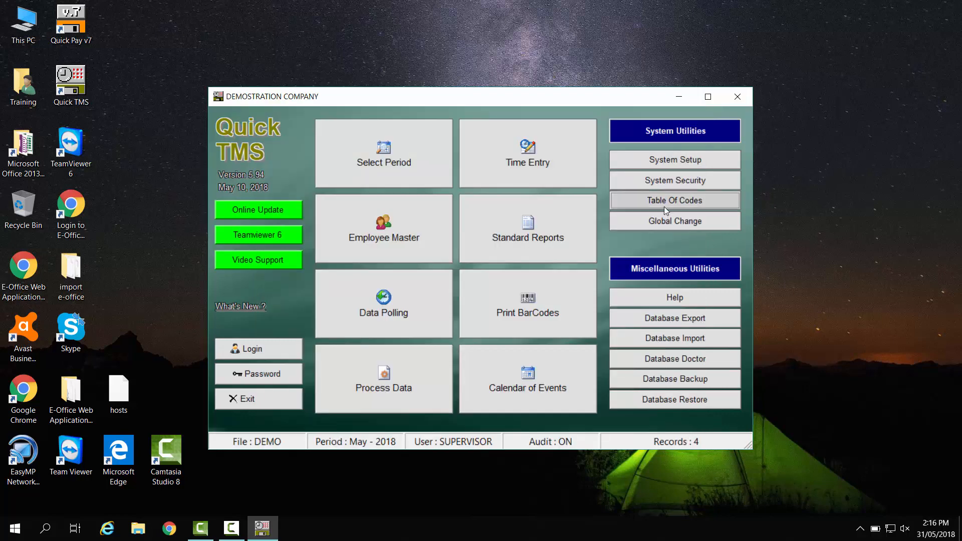
Step: Set the AGONG RL replacement holiday to be detected as a rest day, save it and close the public holidays table
left_click(664, 206)
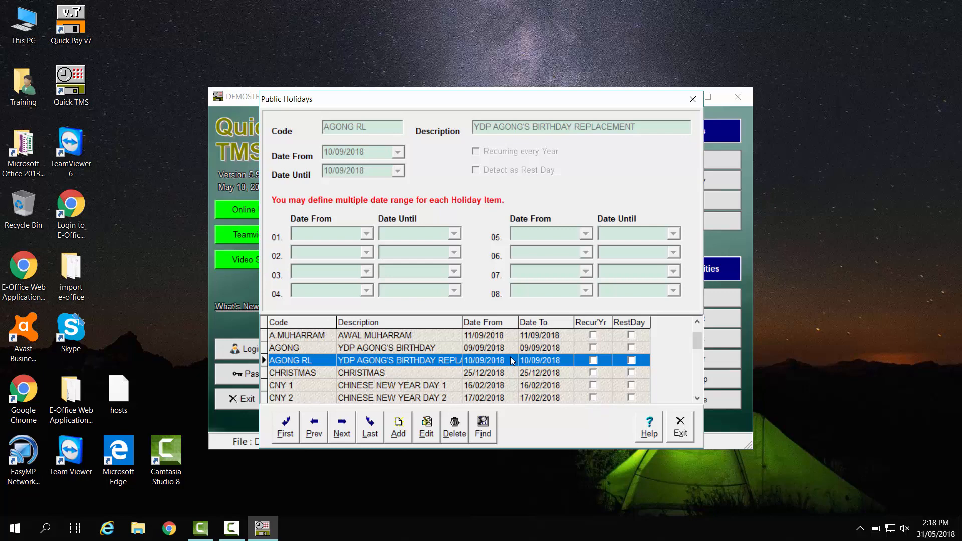
left_click(426, 434)
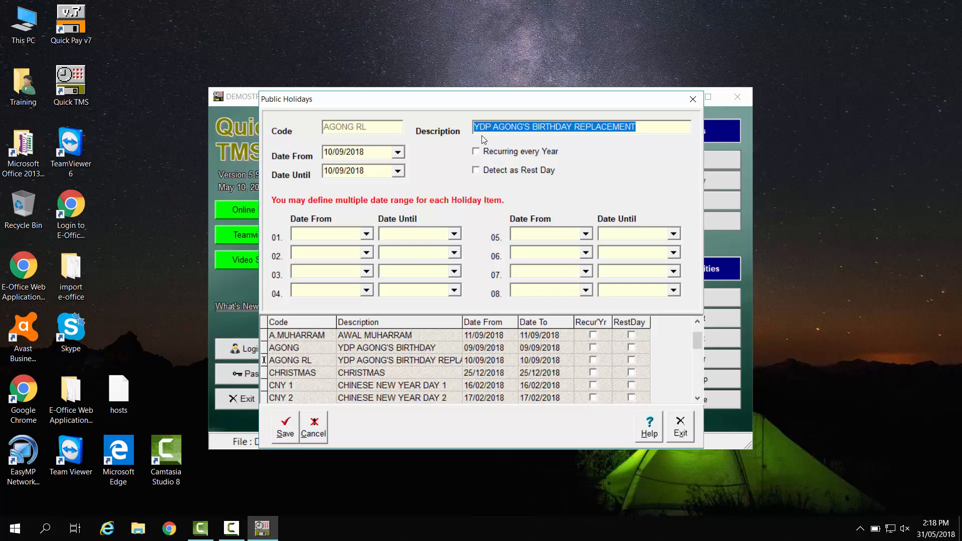
left_click(478, 174)
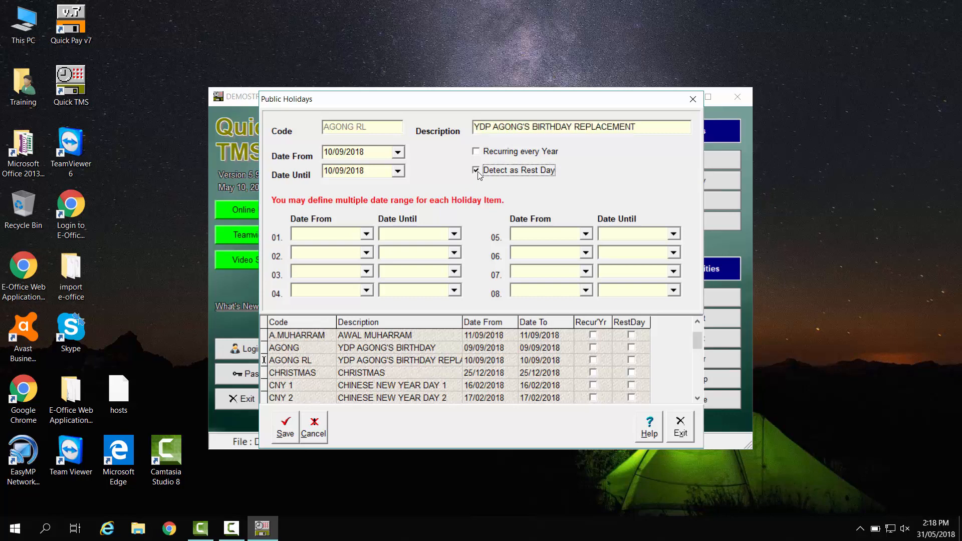
left_click(287, 430)
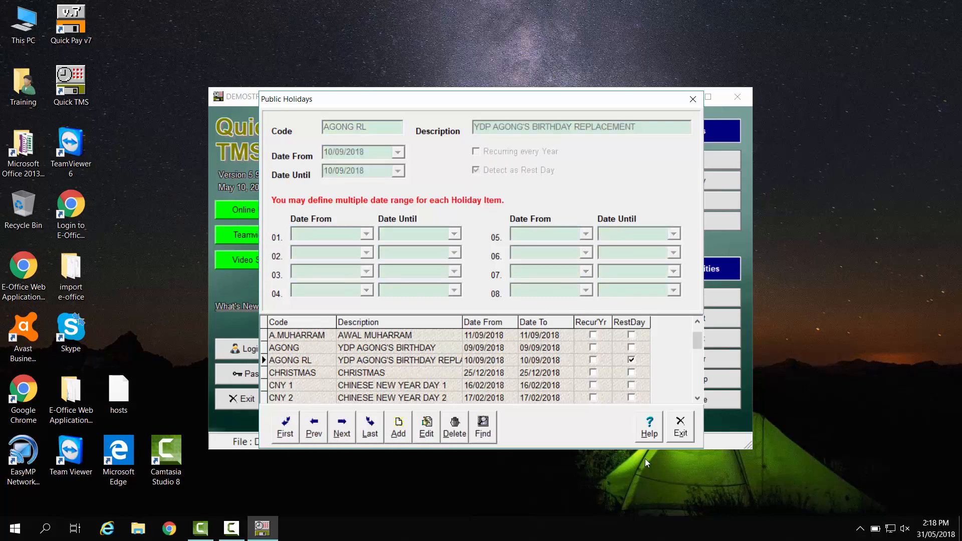
left_click(681, 430)
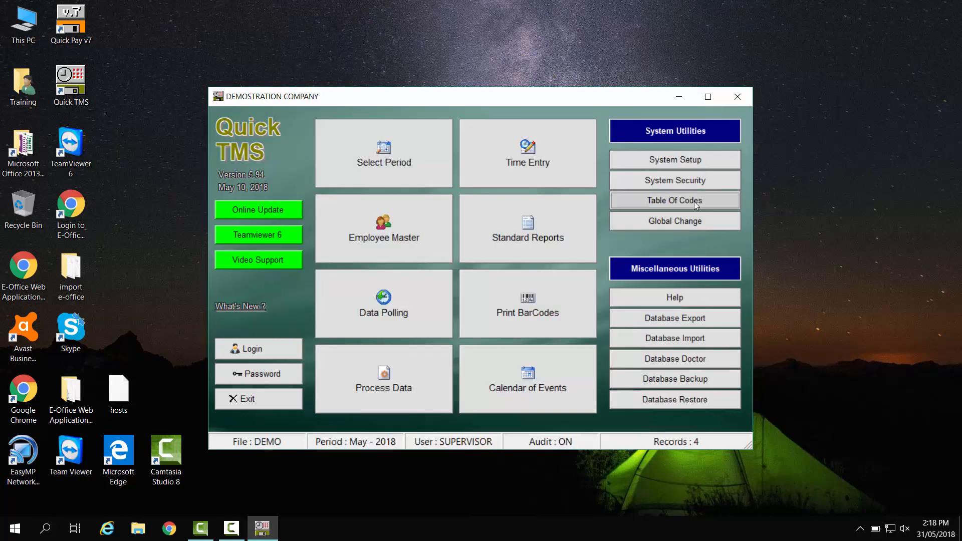
Step: Start a new entry in the leave code table with code AL and description ANNUAL LEAVE
left_click(694, 201)
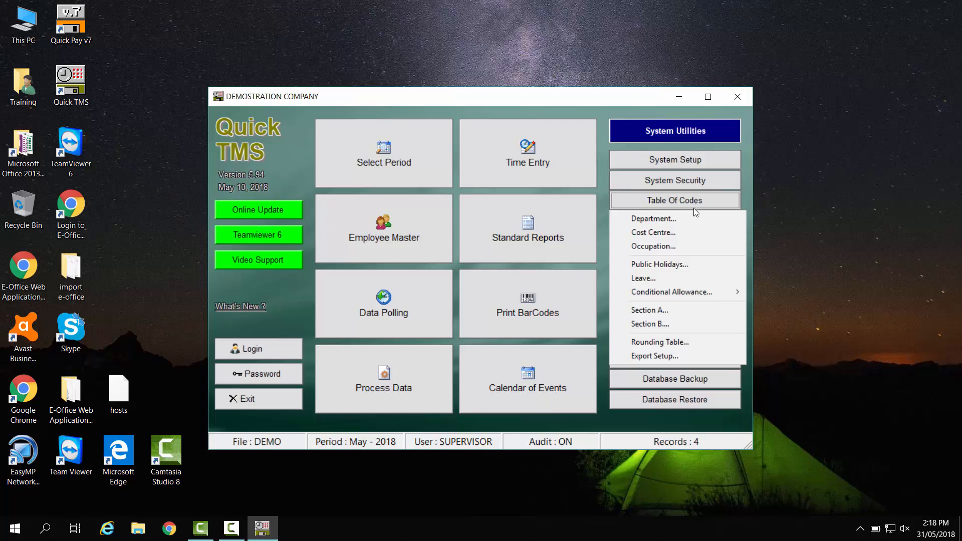
left_click(665, 278)
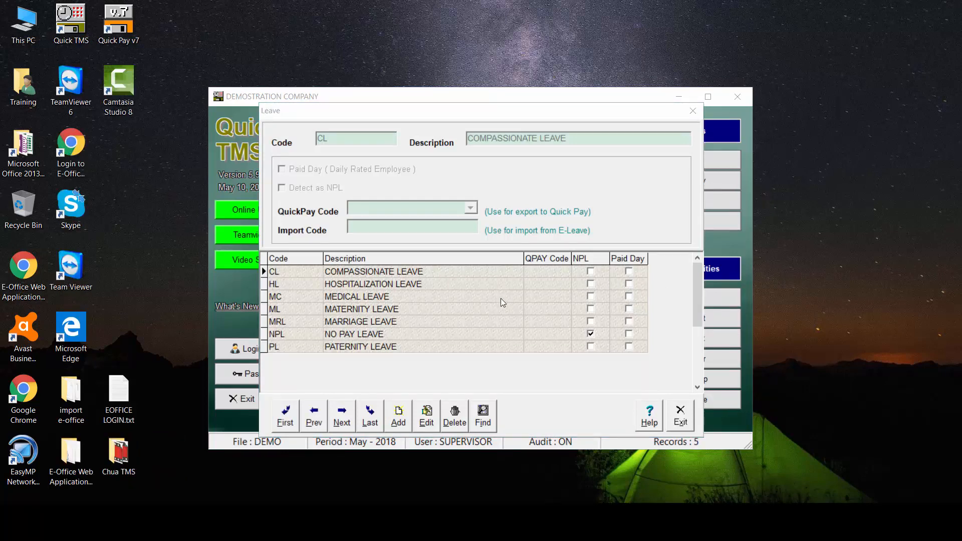
left_click(396, 426)
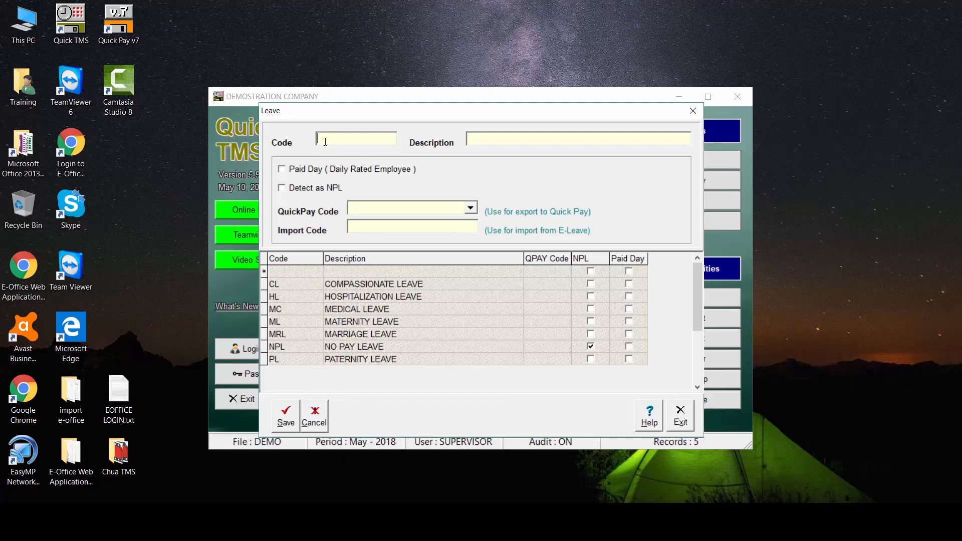
type("AL")
key("Tab")
type("AN")
key("BackSpace")
key("BackSpace")
type("ANNUAL LEAVE")
Step: Assign QuickPay code Leave01 and import code AL to the annual leave entry, and save it
left_click(472, 211)
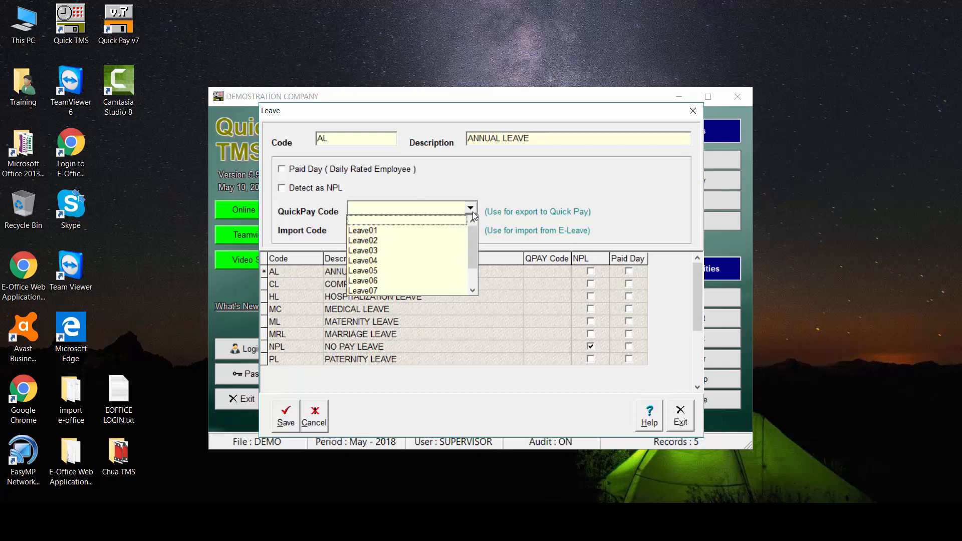
left_click(453, 233)
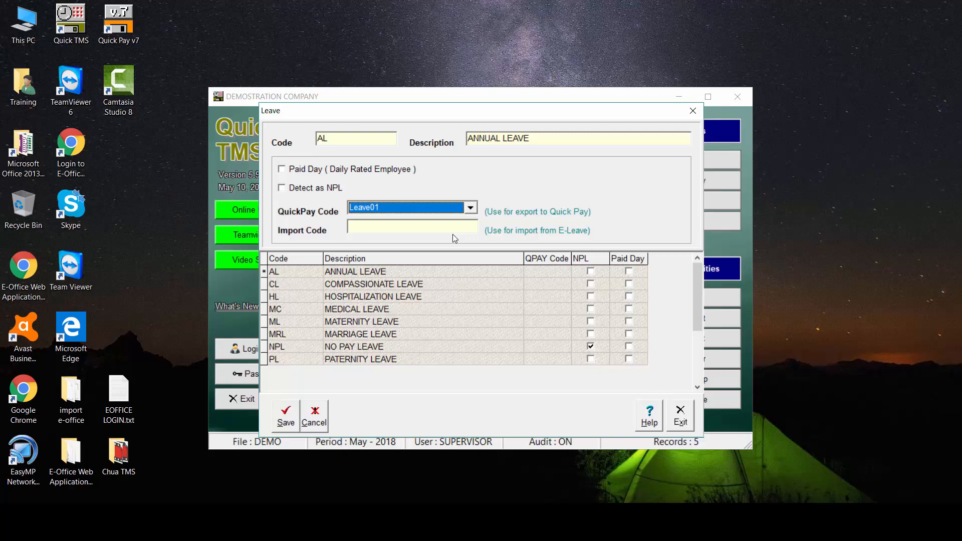
left_click(407, 226)
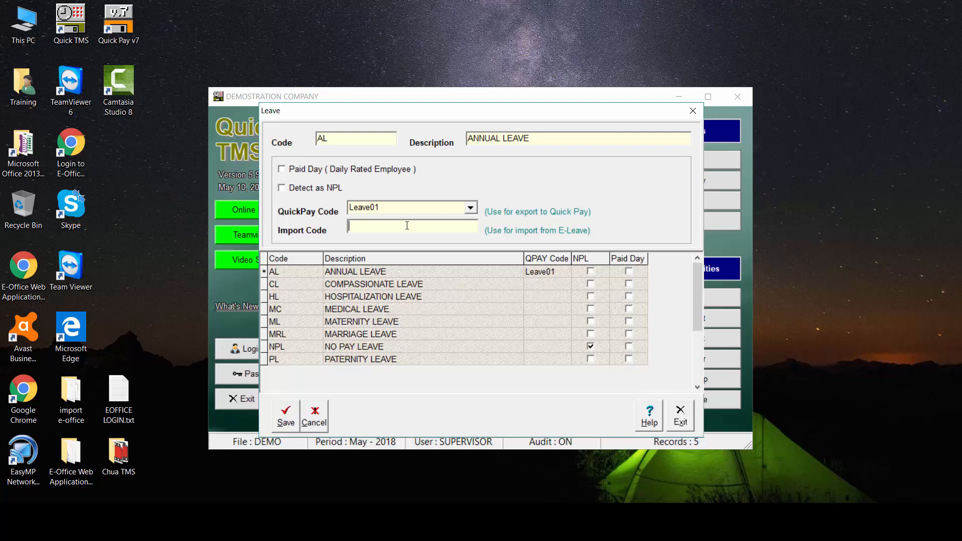
type("AL")
left_click(287, 416)
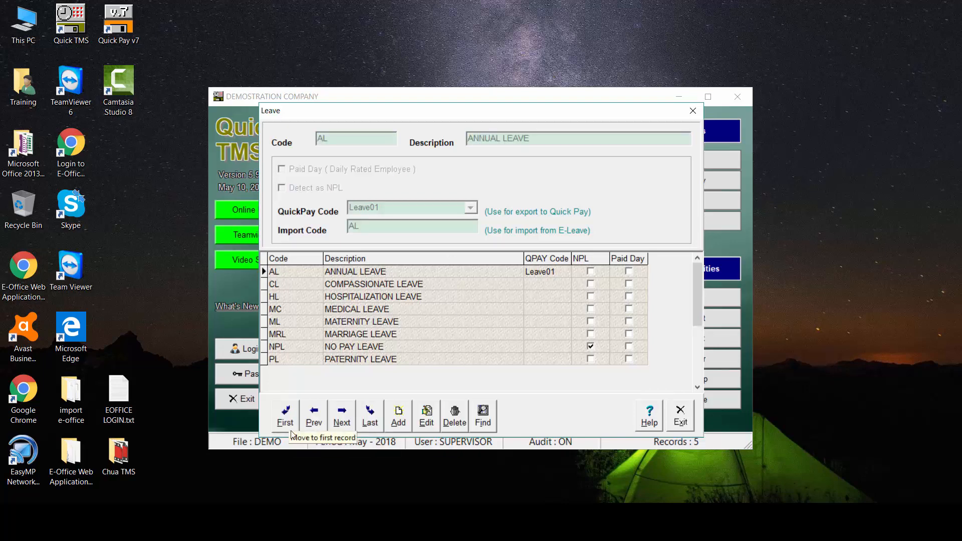
Step: Add a leave code ABS with description ABSENT, detected as NPL, and save it
left_click(403, 426)
type("ABS")
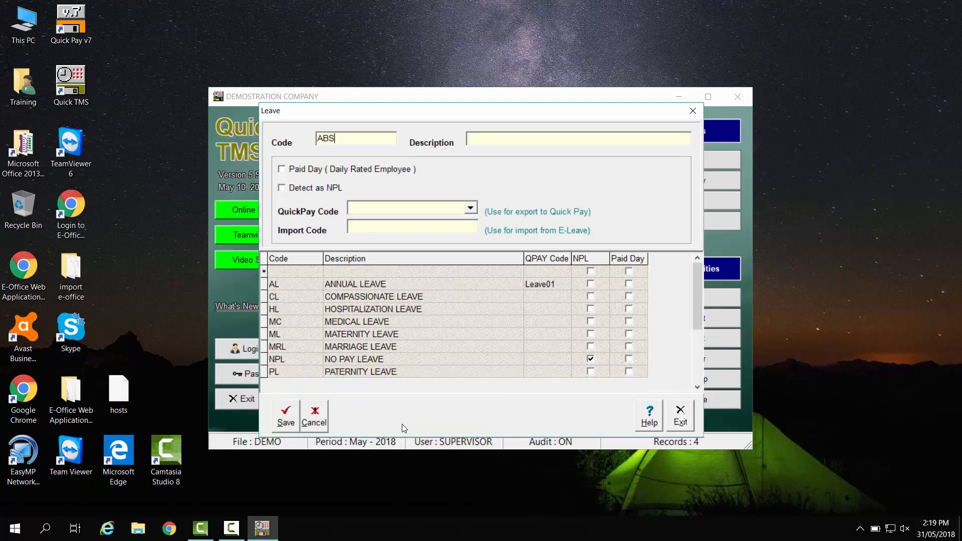
key("Tab")
type("ABSENT")
left_click(305, 191)
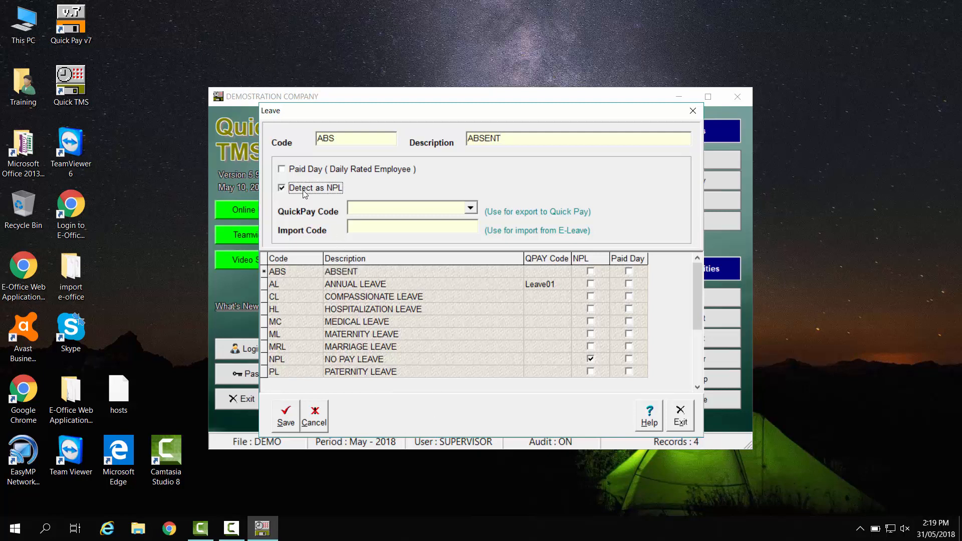
left_click(286, 417)
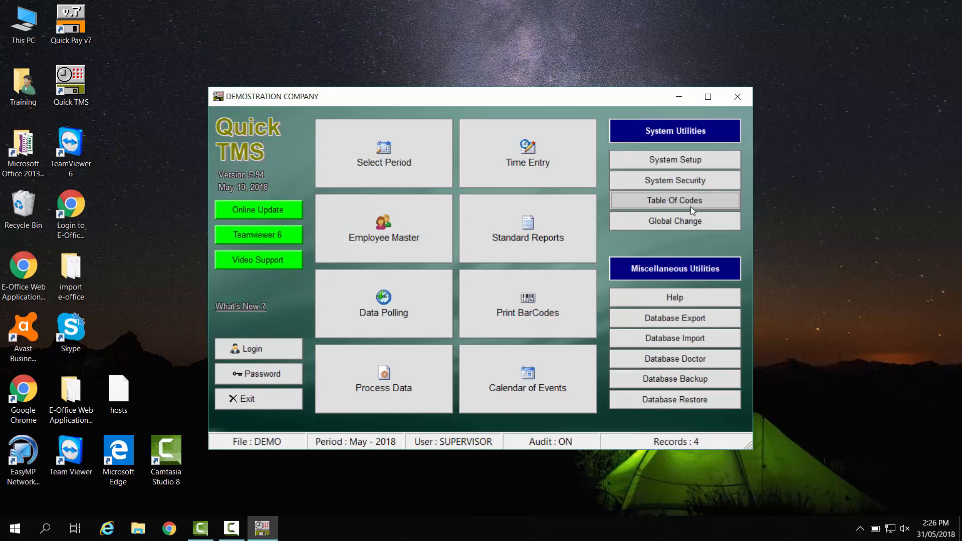
Step: Edit the NIGHT entry in the conditional allowance table and select Shift01 as its QuickPay code
left_click(691, 207)
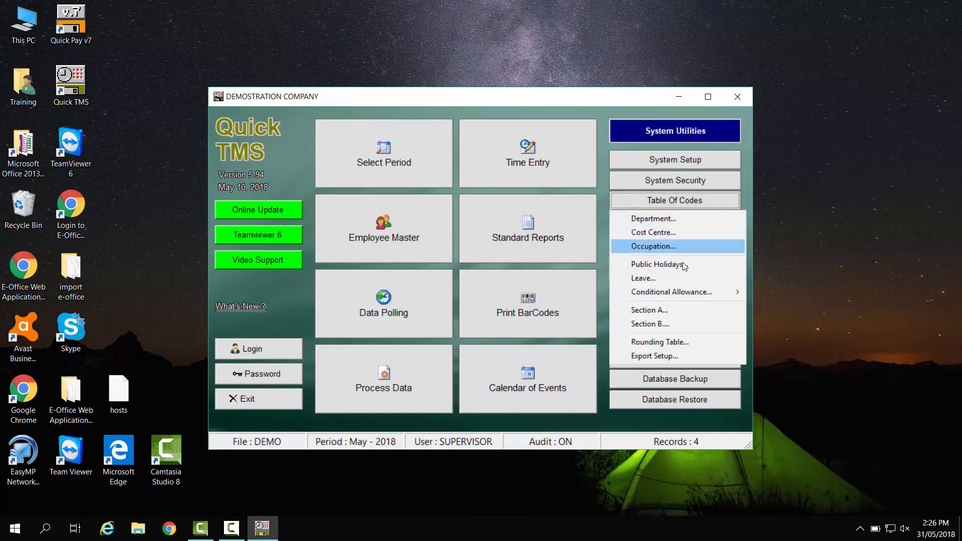
mouse_move(676, 294)
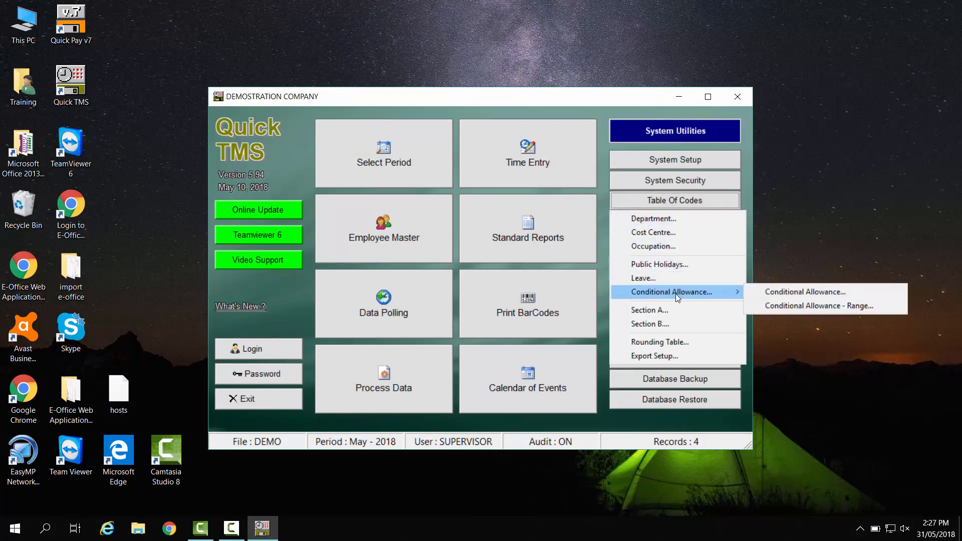
left_click(762, 293)
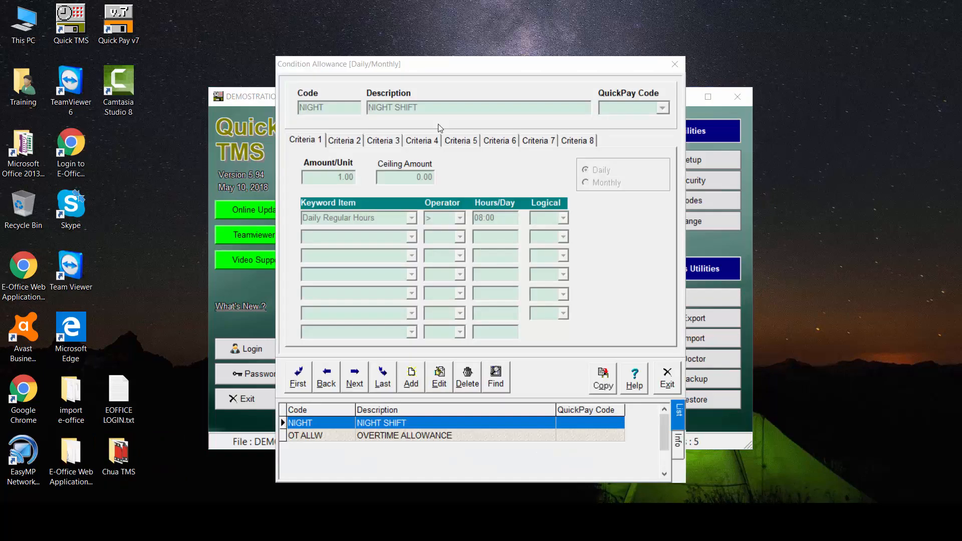
left_click(442, 388)
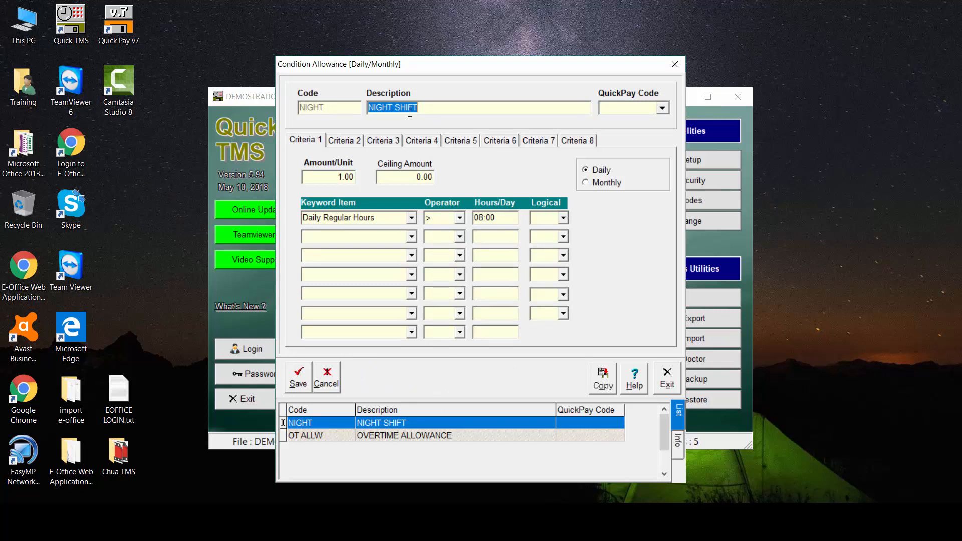
left_click(339, 177)
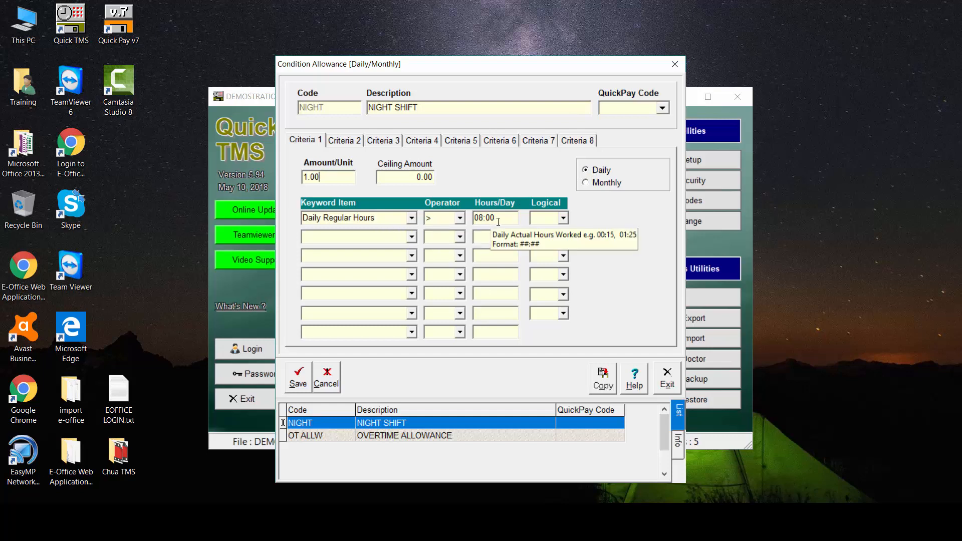
left_click(662, 109)
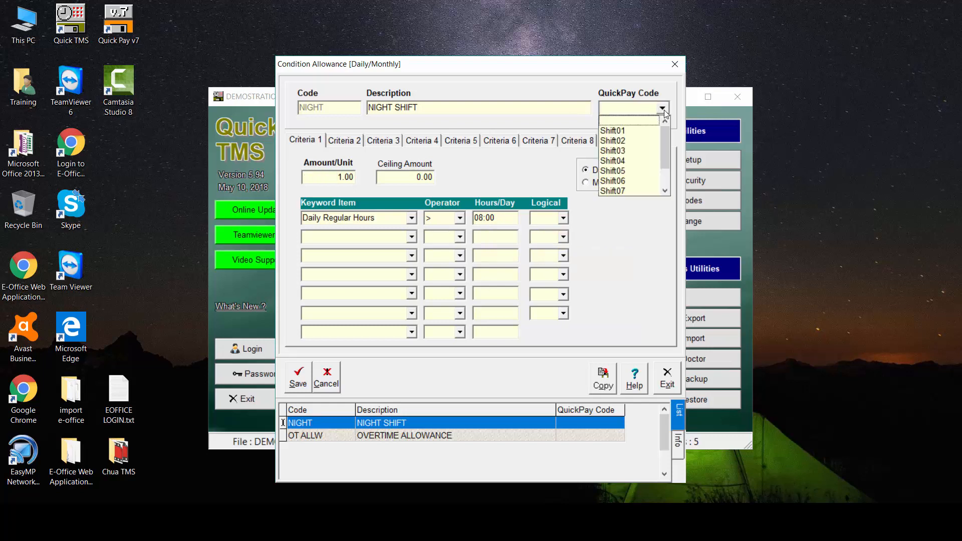
left_click(643, 131)
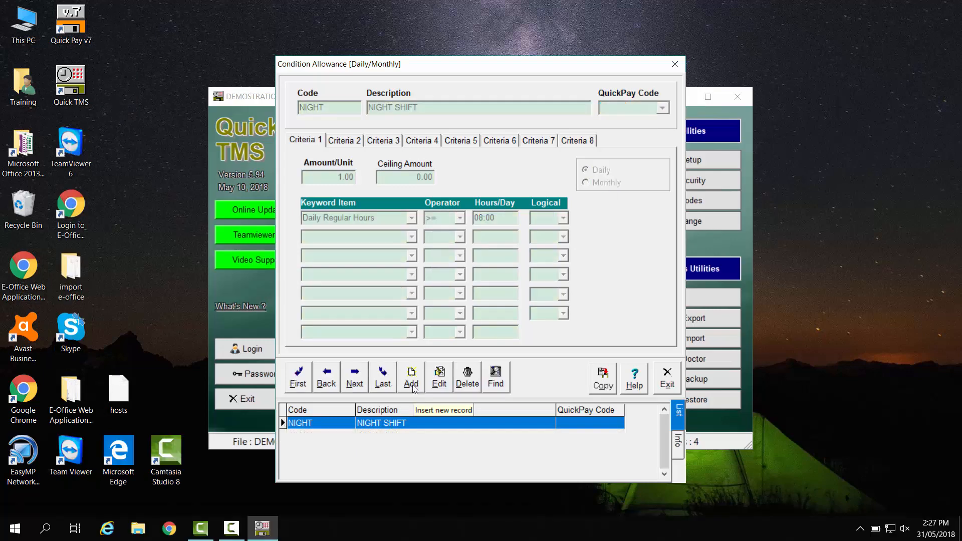
Step: Start a new conditional allowance with code OT ALLW and description OVERTIME ALLOWANCE
left_click(412, 385)
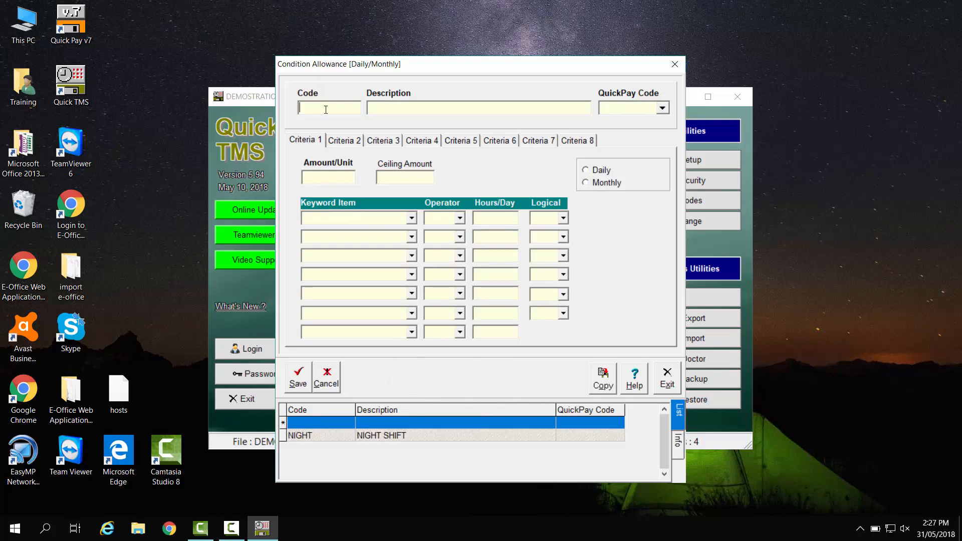
type("OT ALLOW")
key("Tab")
type("OVERTIME ALLOWANCE")
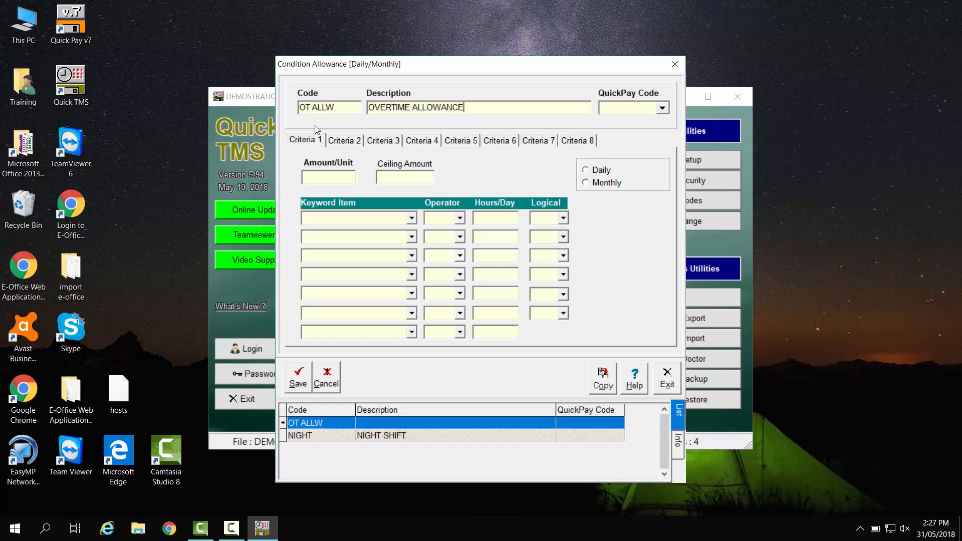
Step: Set the overtime allowance's amount per unit to 5.00 and calculate it daily
left_click(319, 177)
type("5.00")
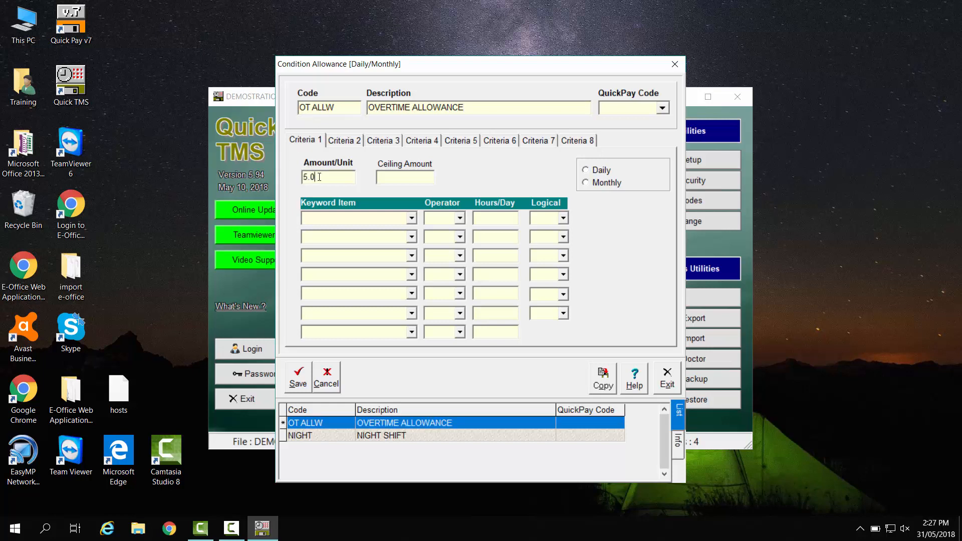
left_click(585, 173)
Step: Set the first condition of Criteria 1 to Daily O/T >= 04:00, linked with AND
left_click(412, 219)
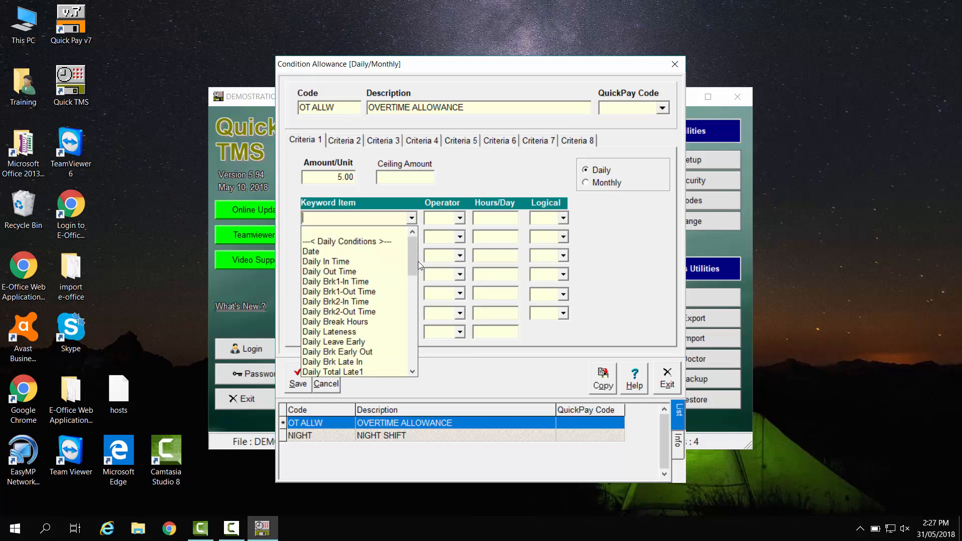
left_click_drag(414, 259, 413, 278)
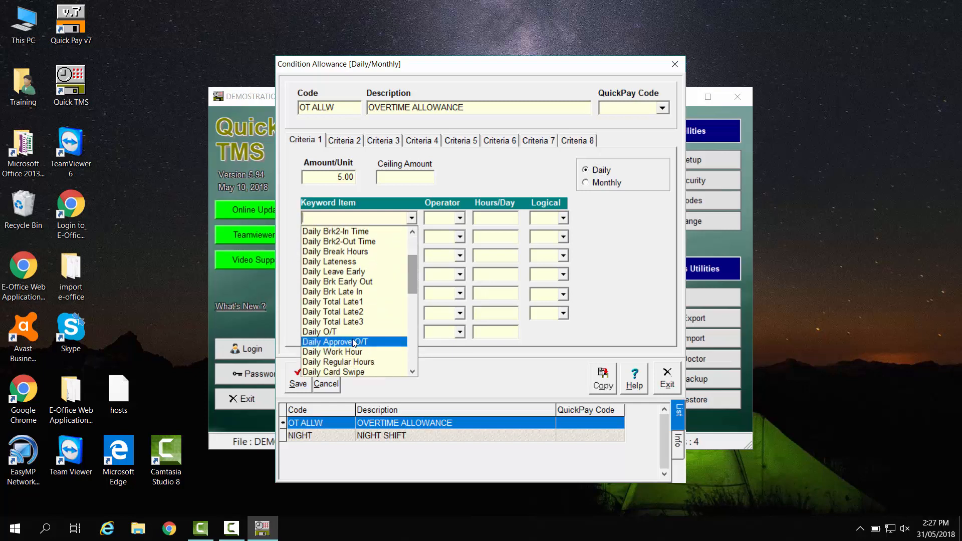
left_click(353, 333)
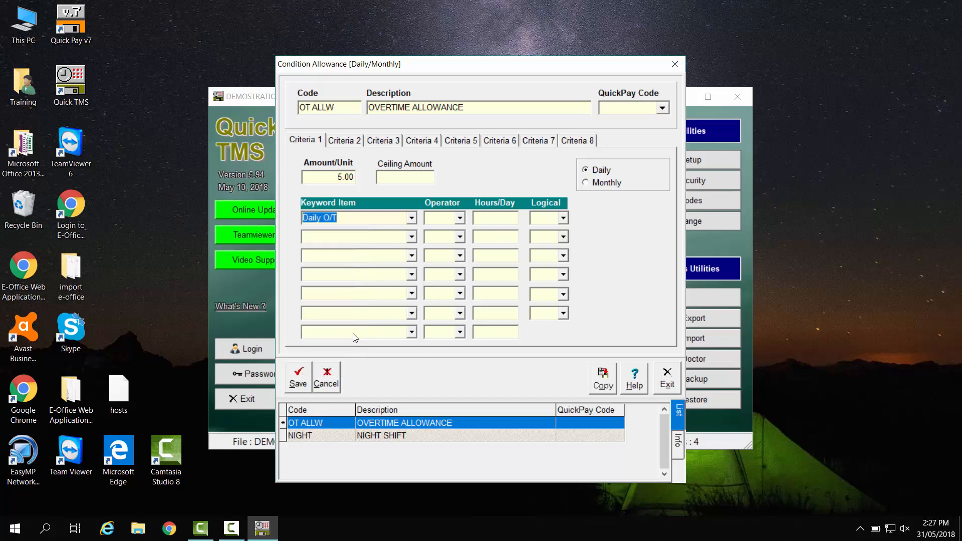
left_click(459, 217)
left_click(441, 258)
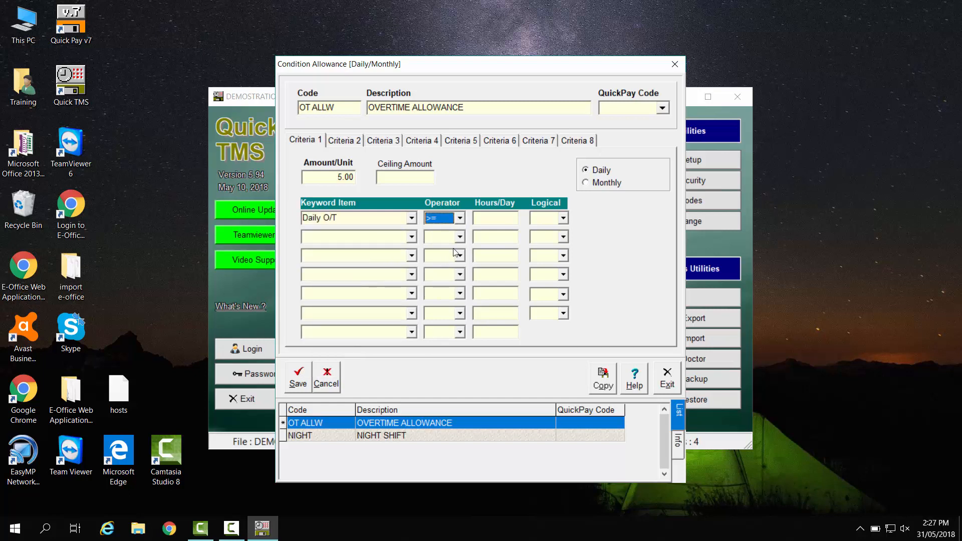
left_click(486, 224)
type("04:00")
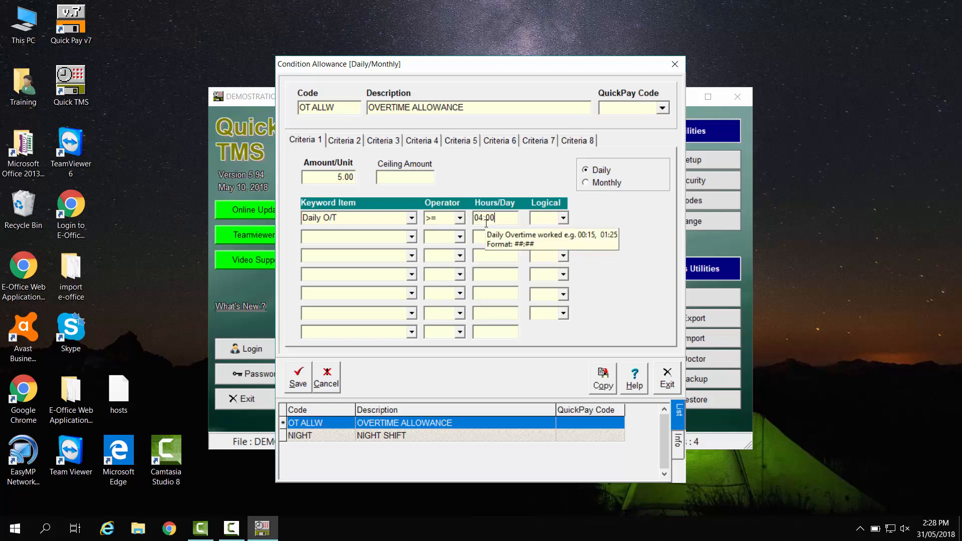
left_click(564, 219)
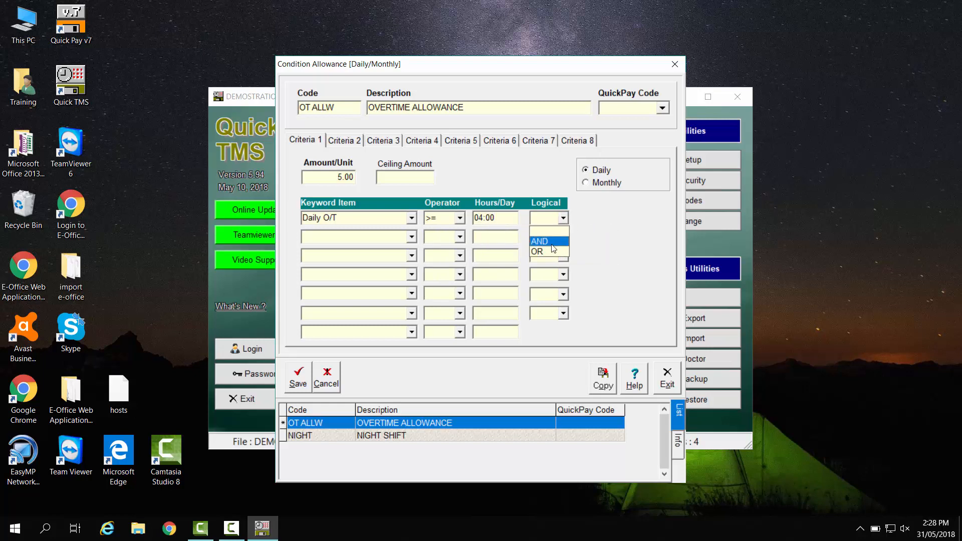
left_click(546, 241)
Step: Set the second condition of Criteria 1 to Day Type = N and save the allowance
left_click(414, 239)
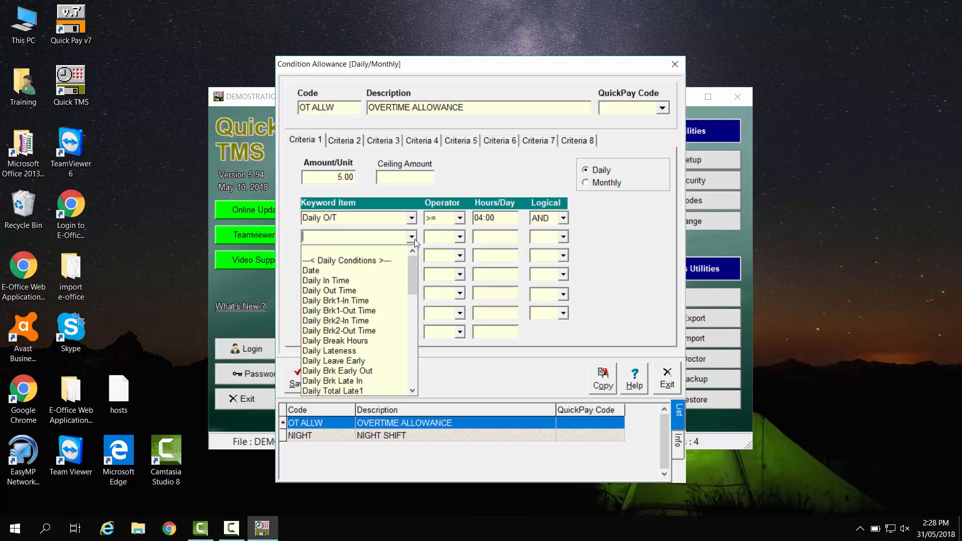
left_click_drag(411, 269, 411, 303)
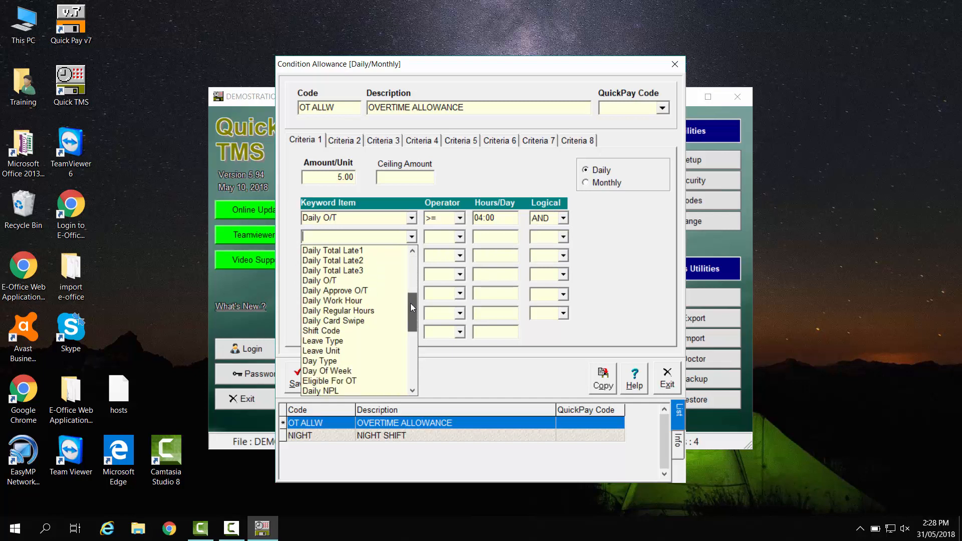
left_click(357, 360)
left_click(460, 238)
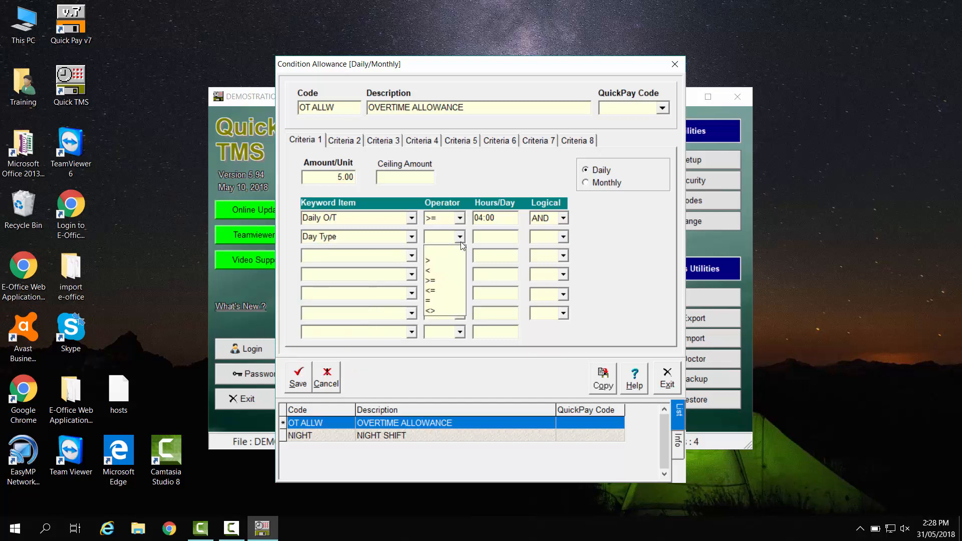
left_click(436, 301)
left_click(484, 236)
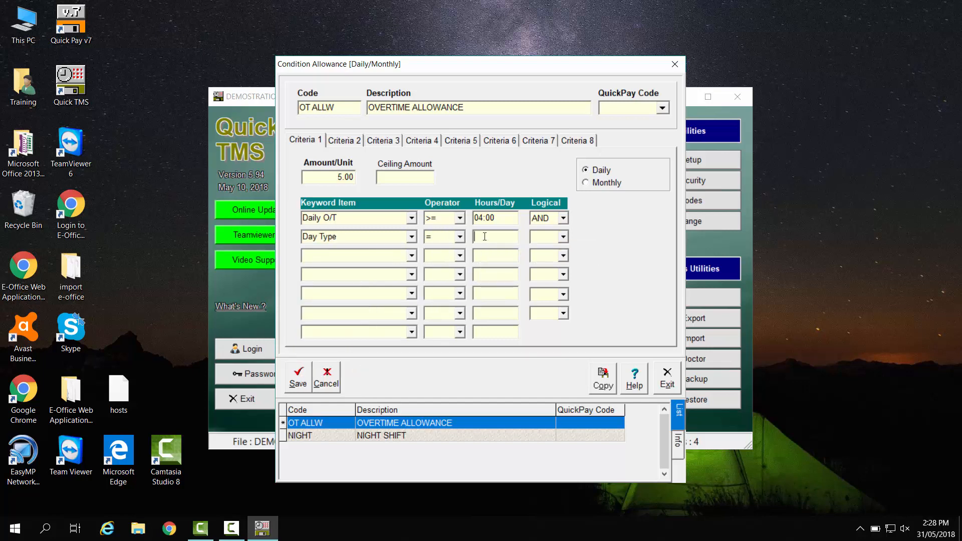
type("N")
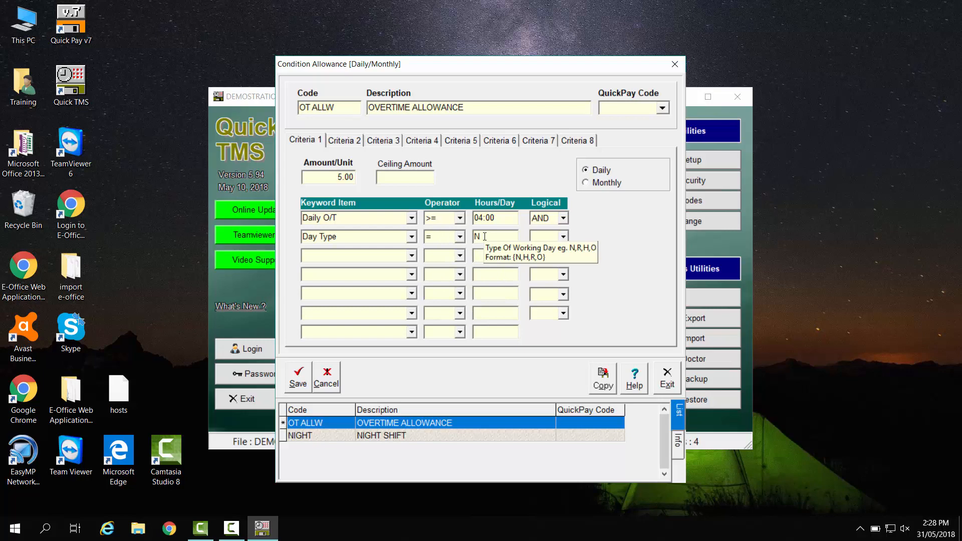
left_click(303, 385)
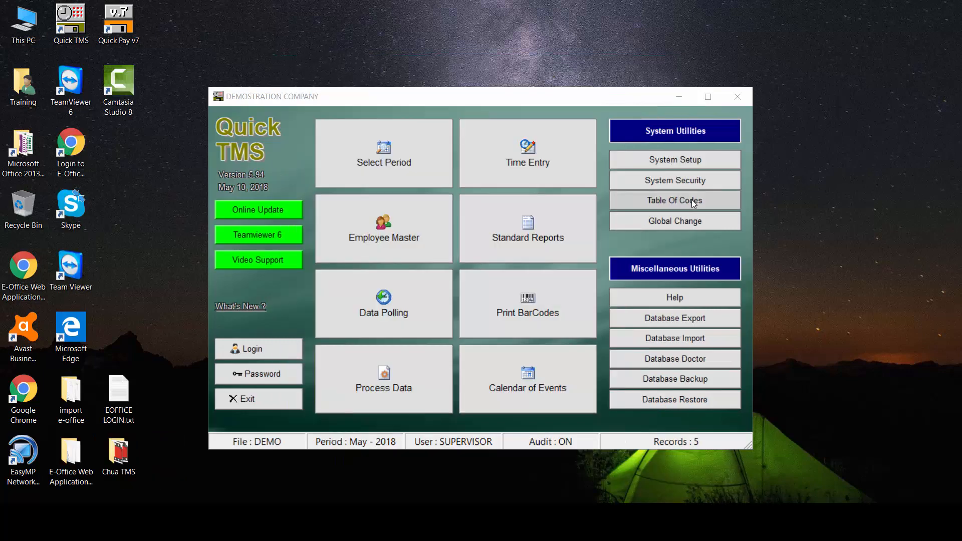
Step: Add a new section in the Section A code table with code OFFICE and name OFFICE STAFF
left_click(692, 200)
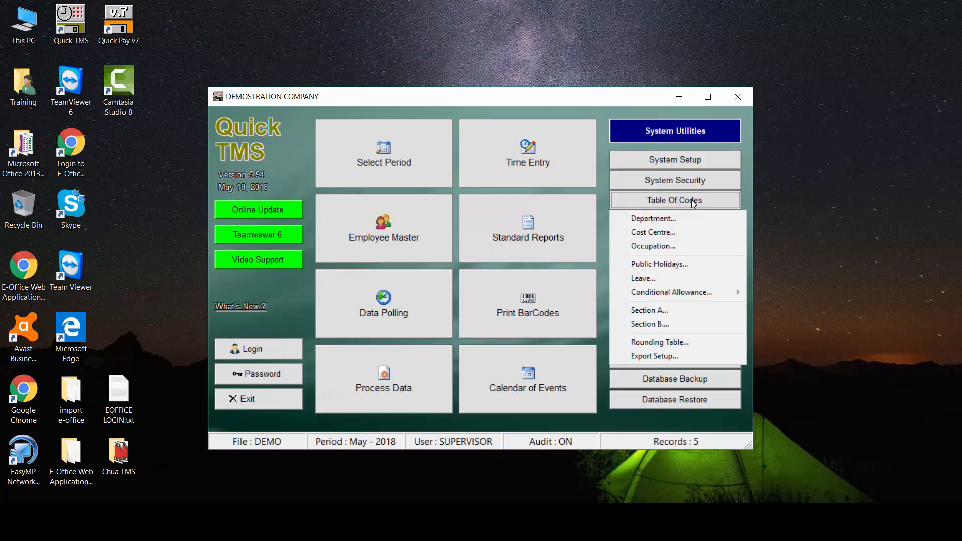
left_click(683, 308)
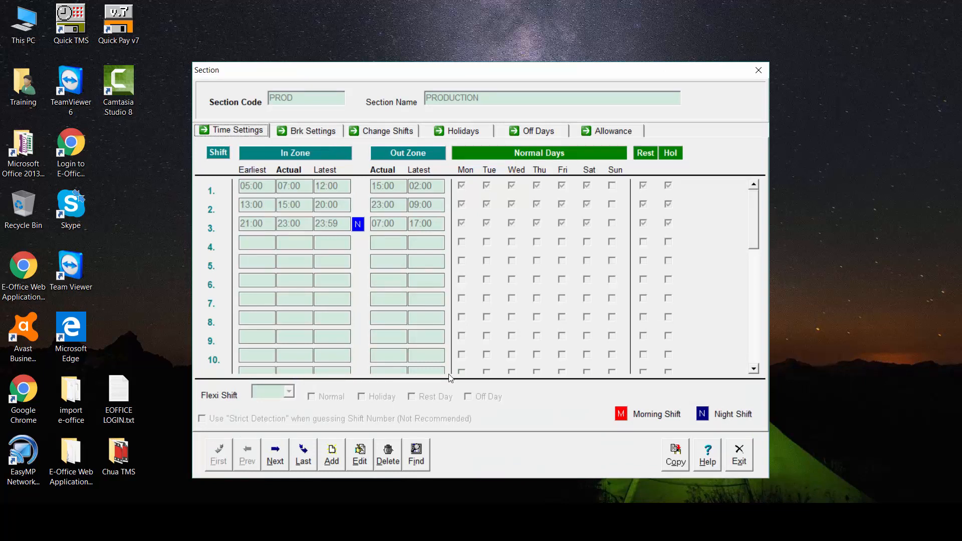
left_click(332, 457)
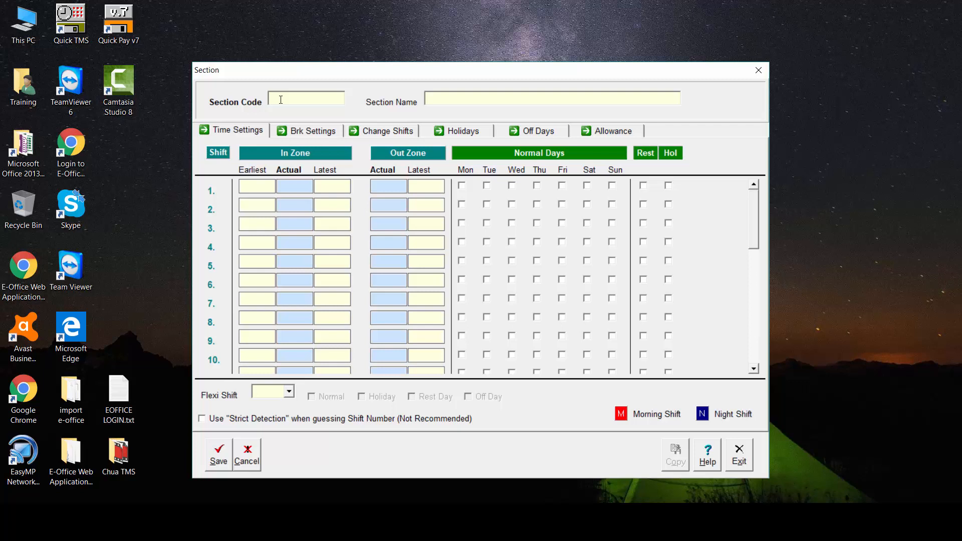
type("OFFICE")
key("Tab")
type("OFFICE STAFF")
left_click(231, 134)
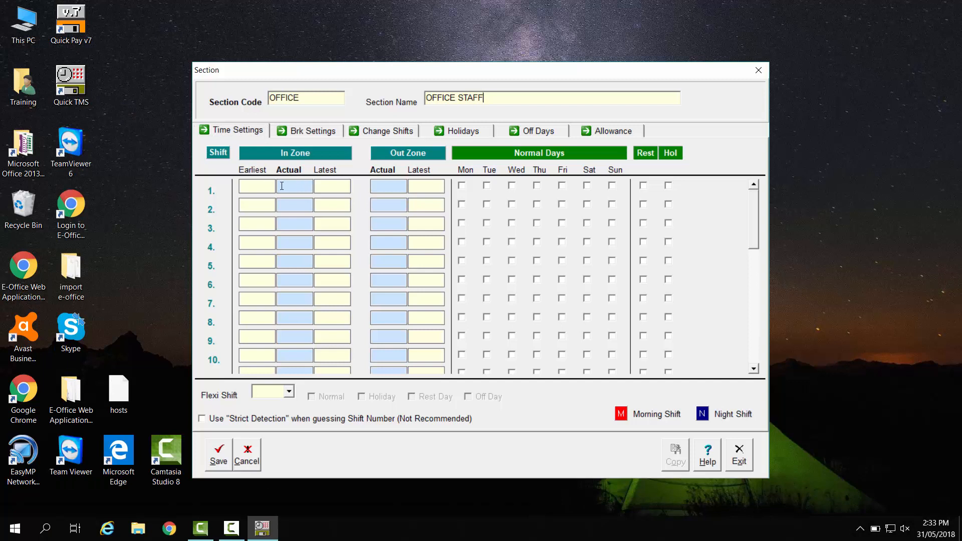
Step: Set shift 1's in zone to earliest 07:00, actual 09:00, latest 11:30, and its out zone to actual 18:00, latest 02:00
left_click(282, 186)
type("09:00")
left_click(377, 180)
left_click(255, 182)
left_click(245, 529)
type("07:00")
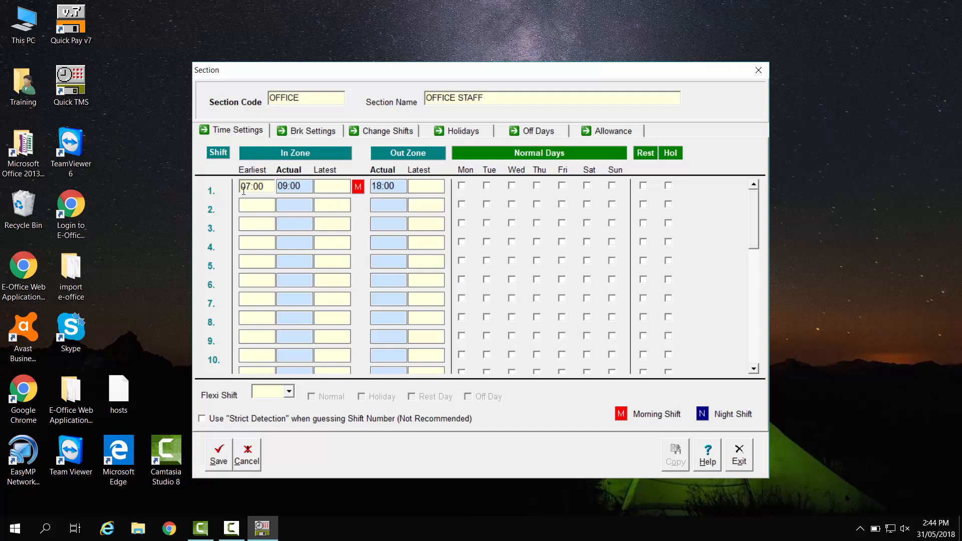
key("Tab")
key("Tab")
type("11:30")
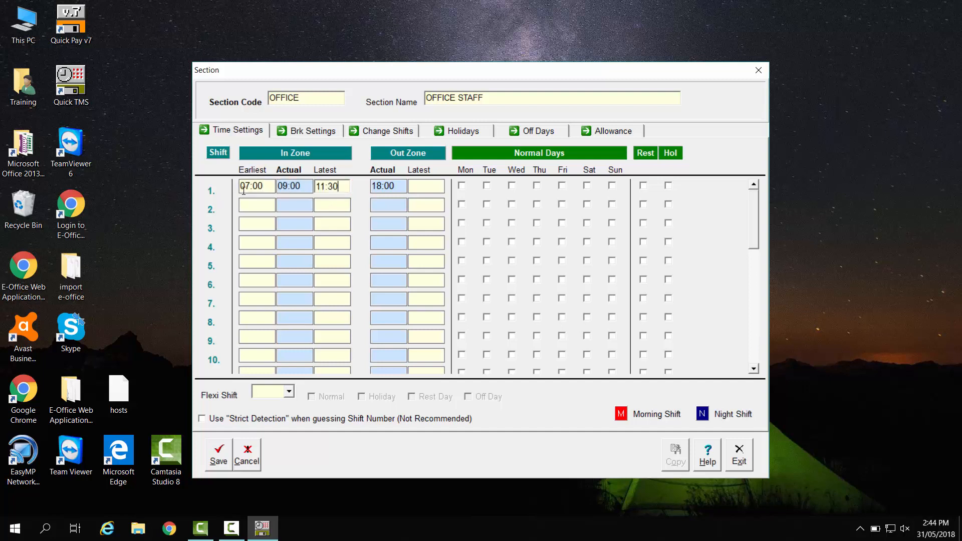
key("Tab")
key("Tab")
type("02:00")
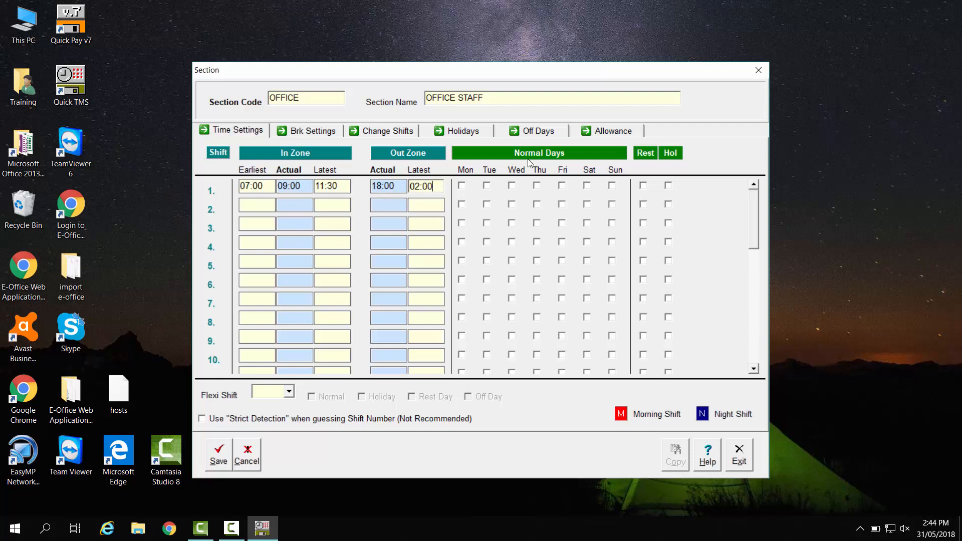
Step: Apply shift 1 to the normal days Monday through Friday
left_click(462, 186)
left_click(487, 186)
left_click(512, 186)
left_click(537, 186)
left_click(562, 186)
Step: Set shift 10's in-zone times and actual out time to 00:00, latest out to 12:00, and apply it to rest days and holidays
left_click(264, 357)
type("00:00")
key("Tab")
type("00:0")
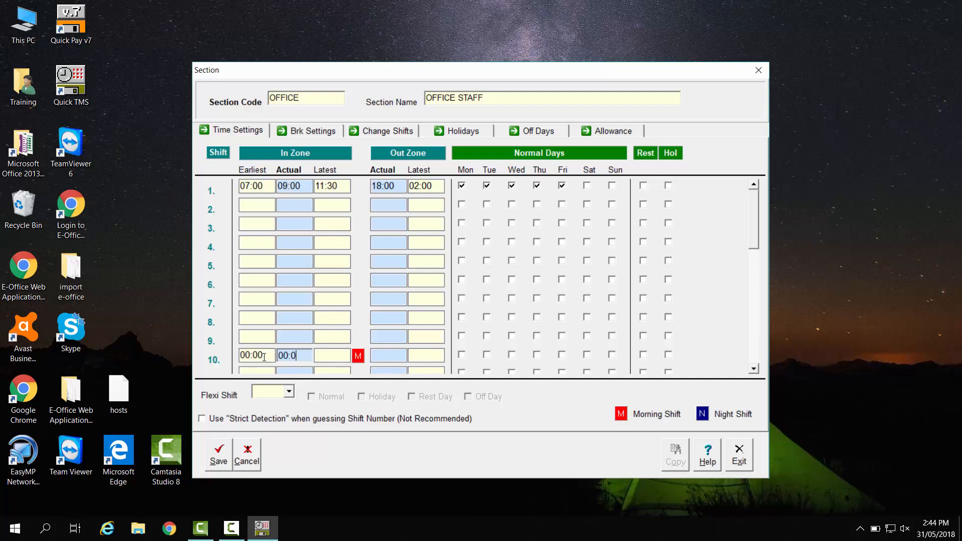
type("0")
key("Tab")
type("00:00")
key("Tab")
type("0")
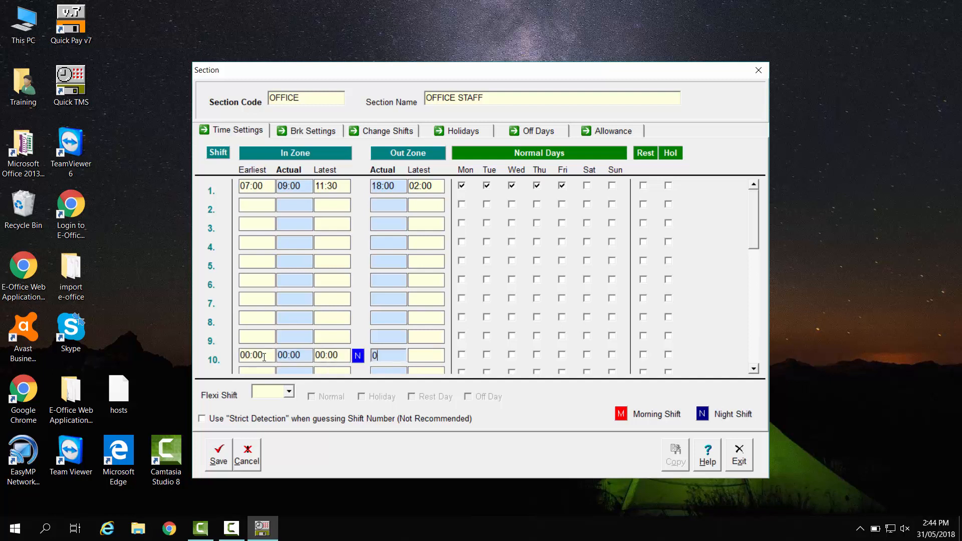
type("0:00")
key("Tab")
type("12:")
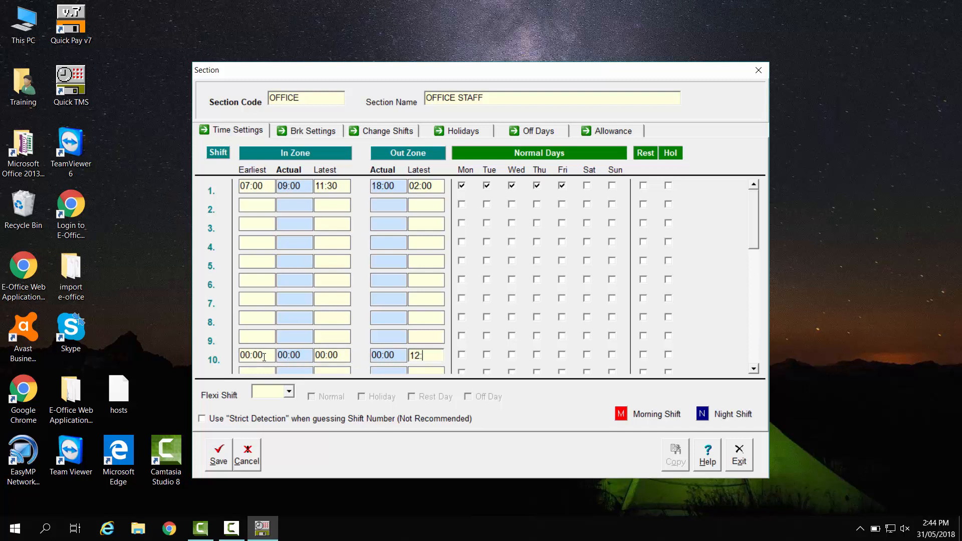
type("00")
left_click(644, 355)
left_click(669, 355)
Step: Make shift 10 the flexi shift for holidays, rest days and off days
left_click(289, 392)
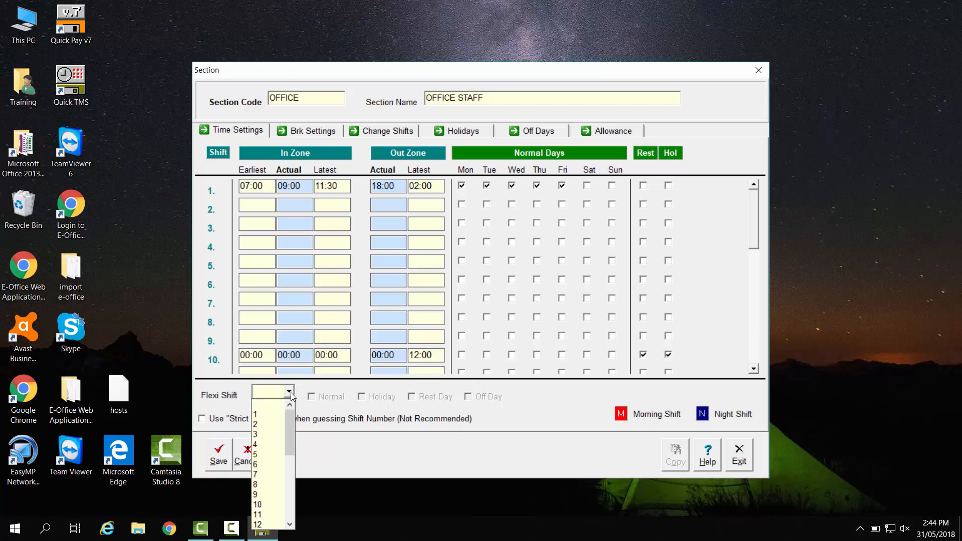
left_click(274, 504)
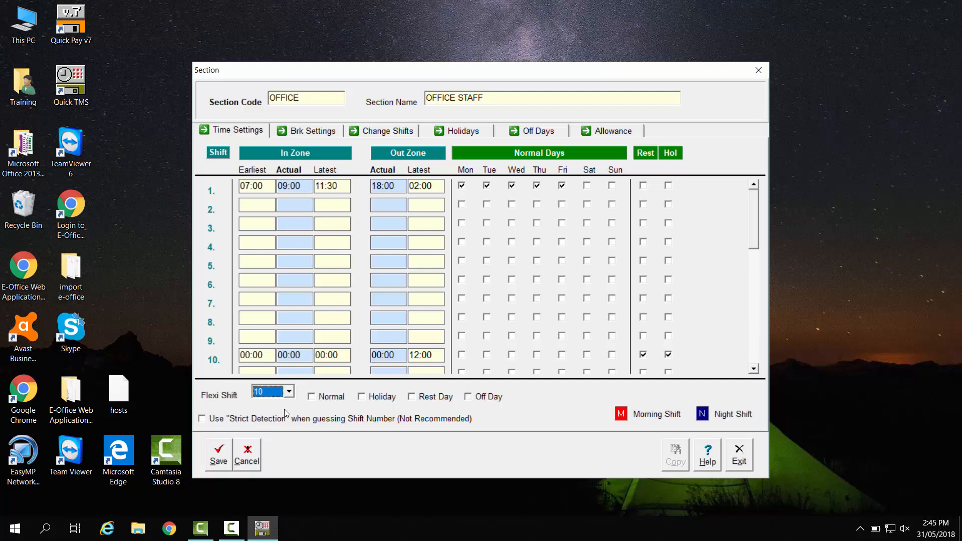
left_click(383, 399)
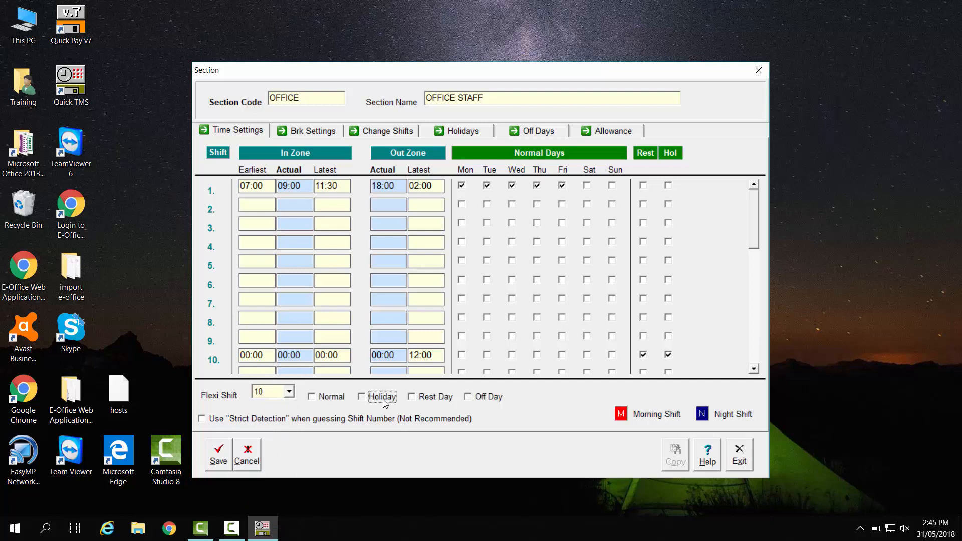
left_click(420, 398)
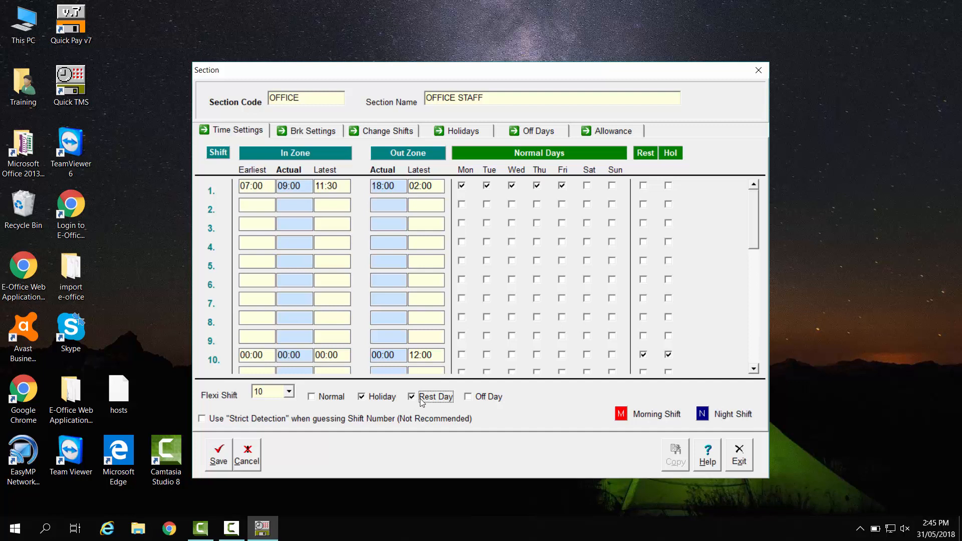
left_click(469, 399)
left_click(279, 188)
left_click(376, 188)
Step: Set shift 1's first break to earliest 11:45, start 12:00, end 13:00 and latest 14:00
left_click(316, 133)
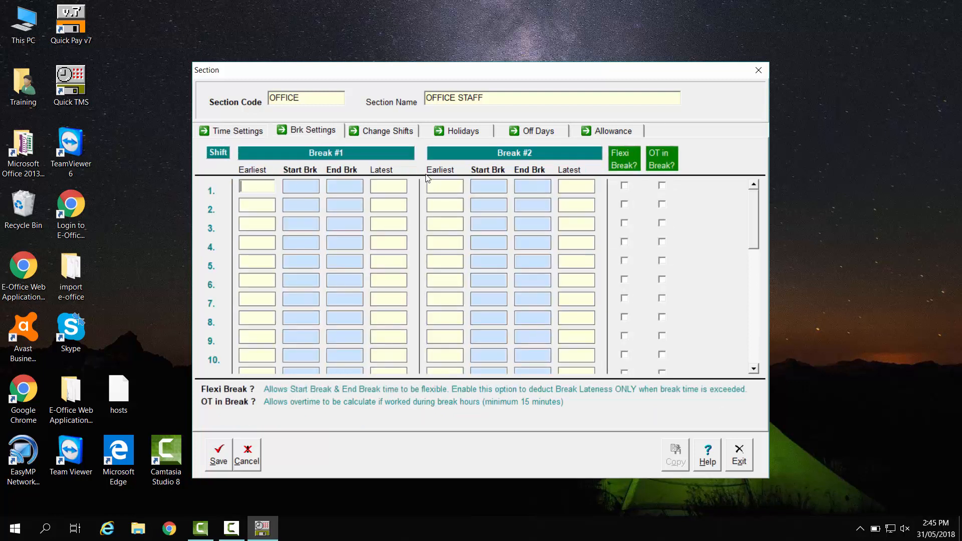
type("11:45")
key("Tab")
type("12:00")
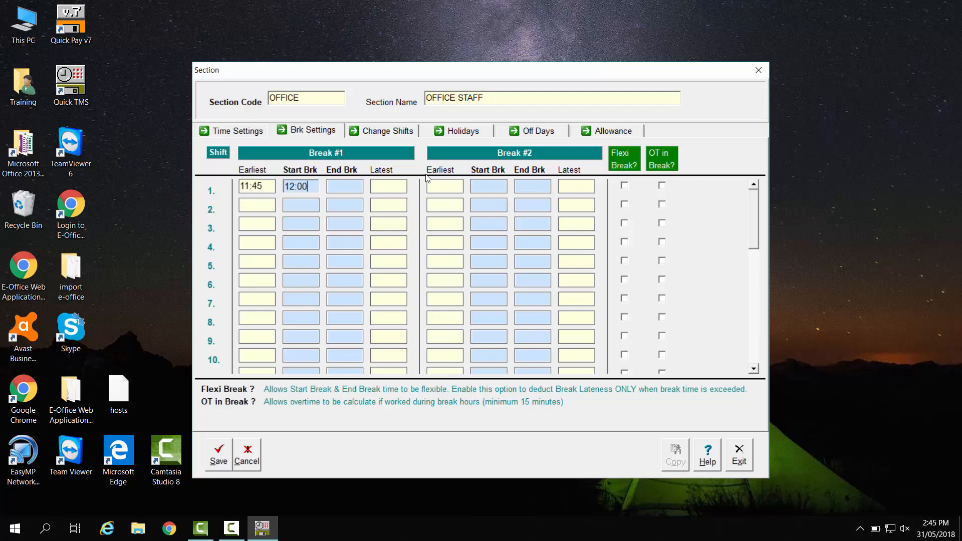
key("Tab")
type("13:00")
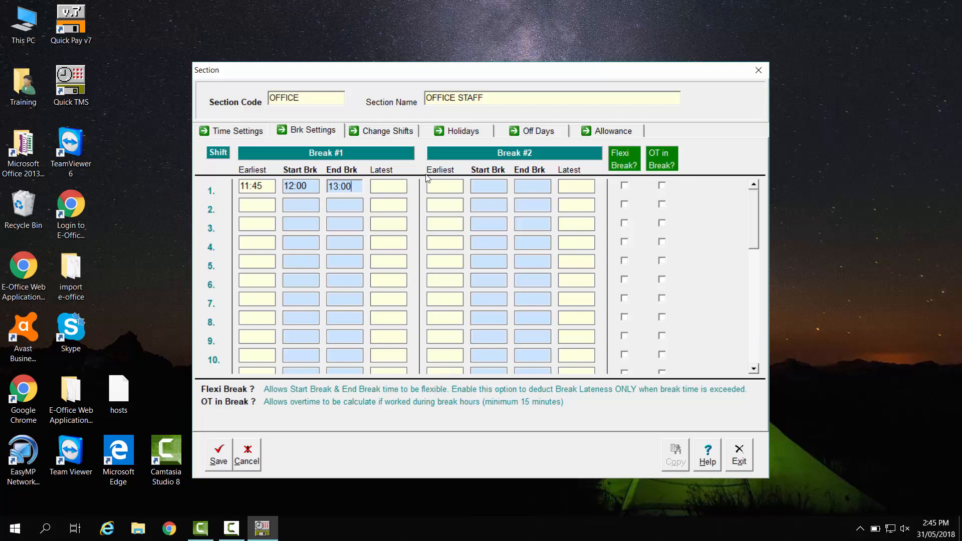
key("Tab")
type("14:00")
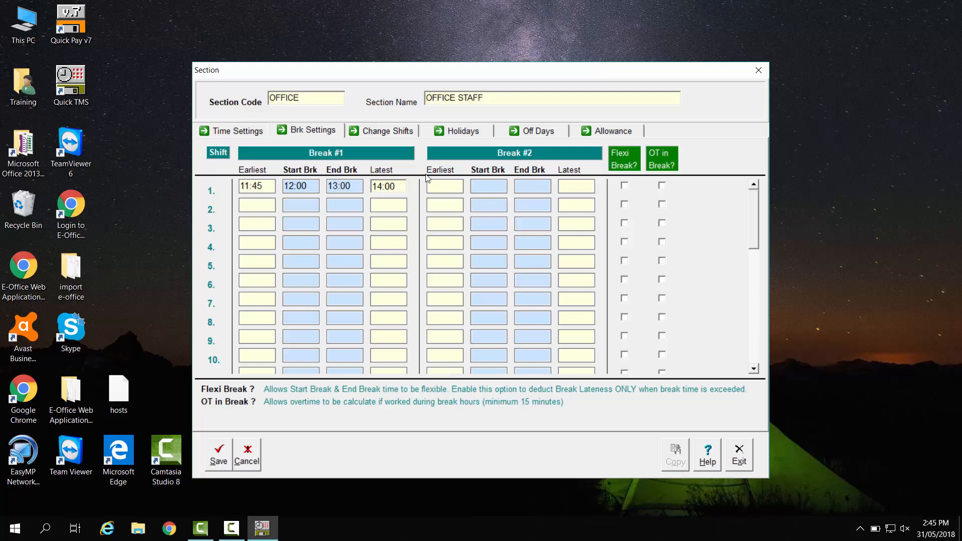
Step: Start a shift change entry dated from 17/05/2018 to 14/06/2018 for shift 1
left_click(402, 134)
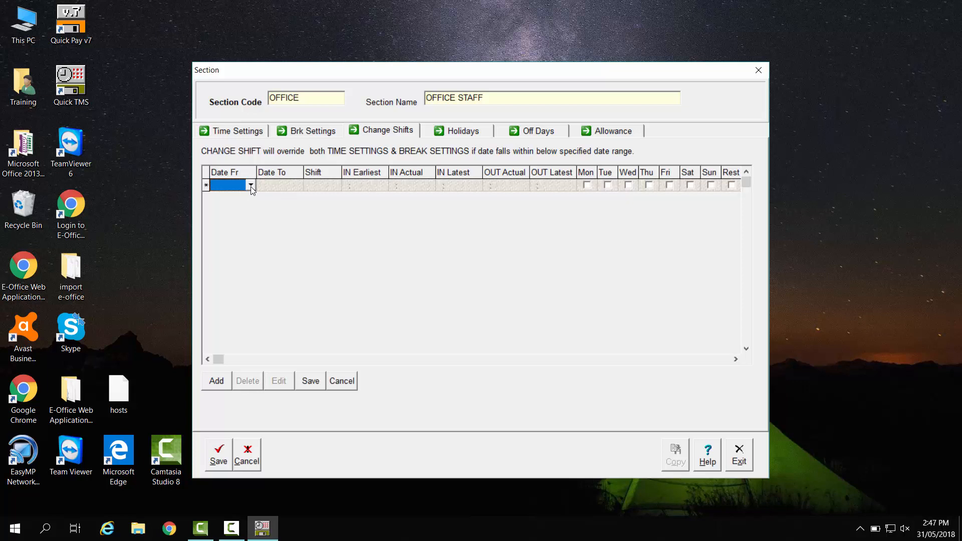
left_click(251, 185)
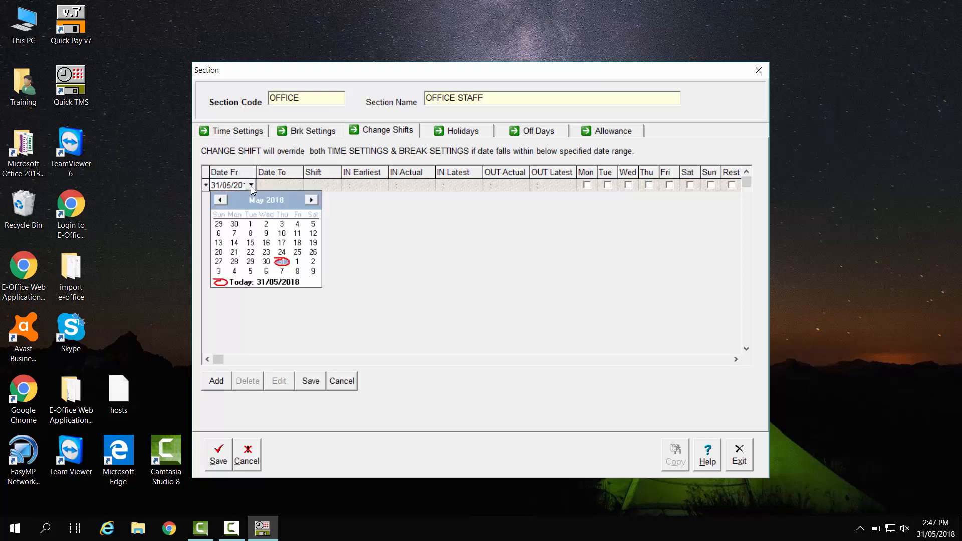
left_click(282, 243)
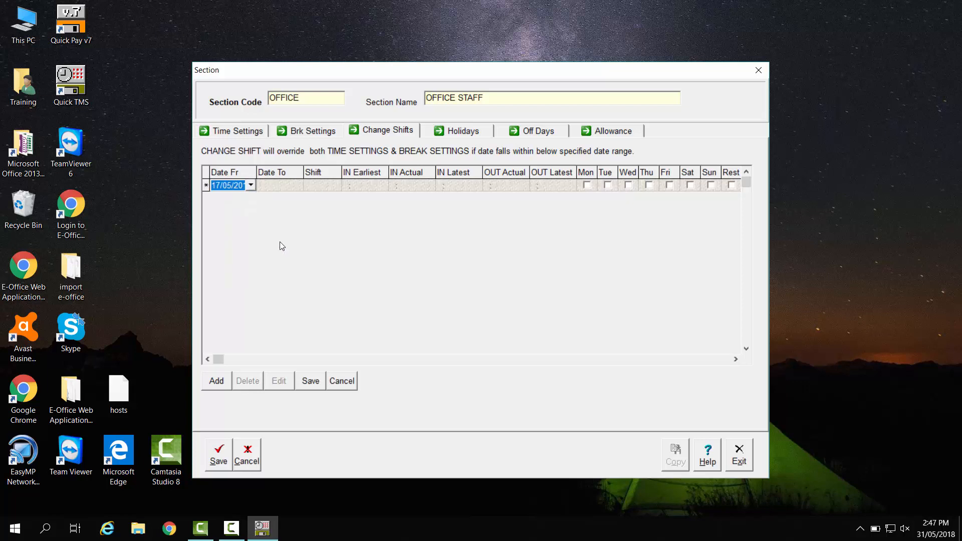
left_click(297, 188)
left_click(298, 187)
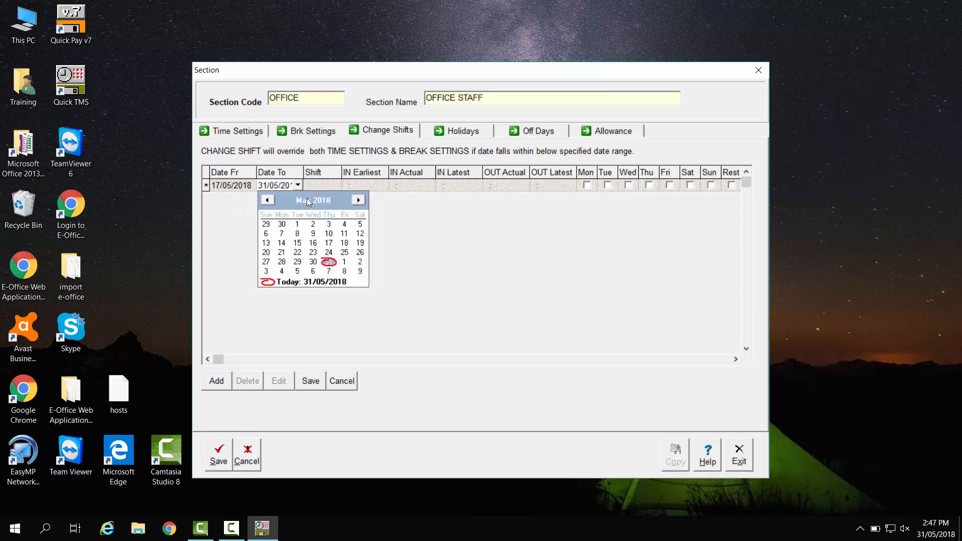
left_click(359, 201)
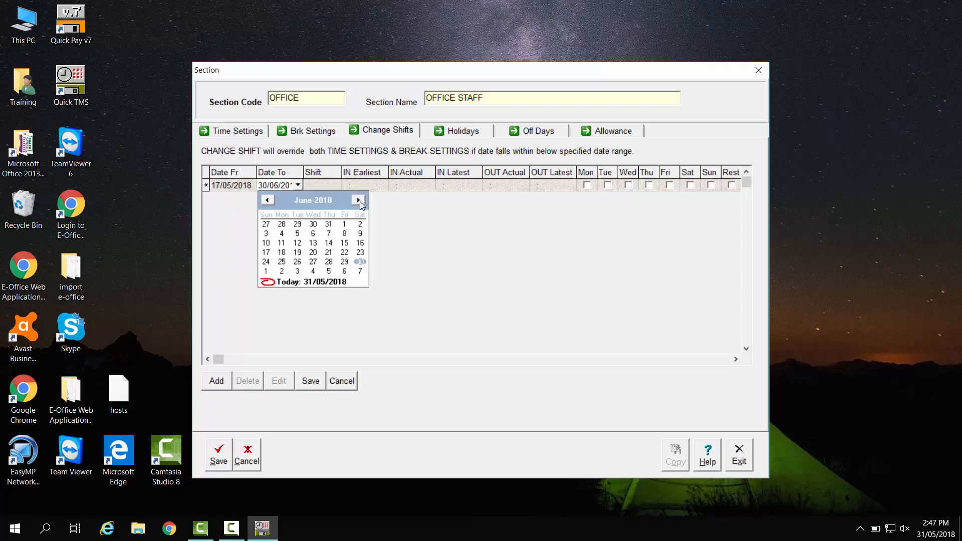
left_click(329, 243)
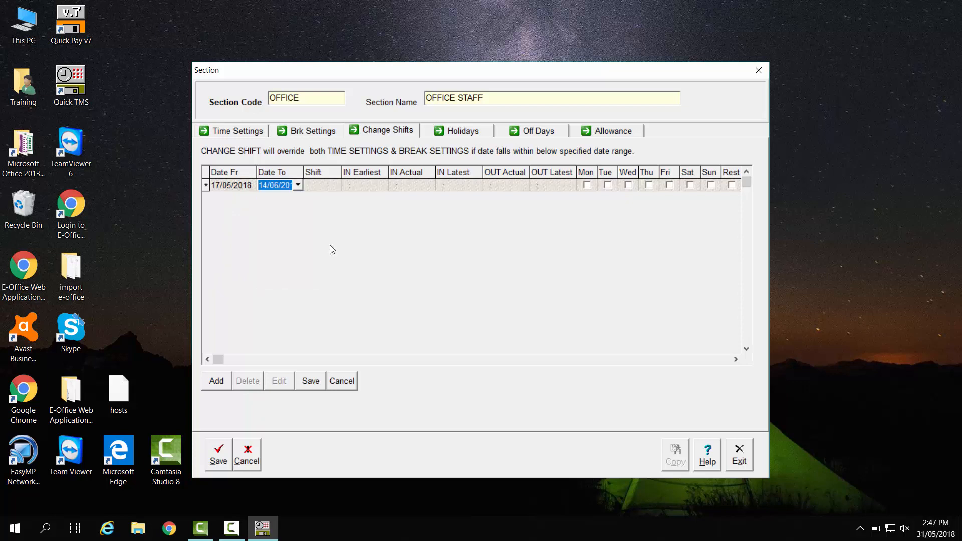
left_click(336, 183)
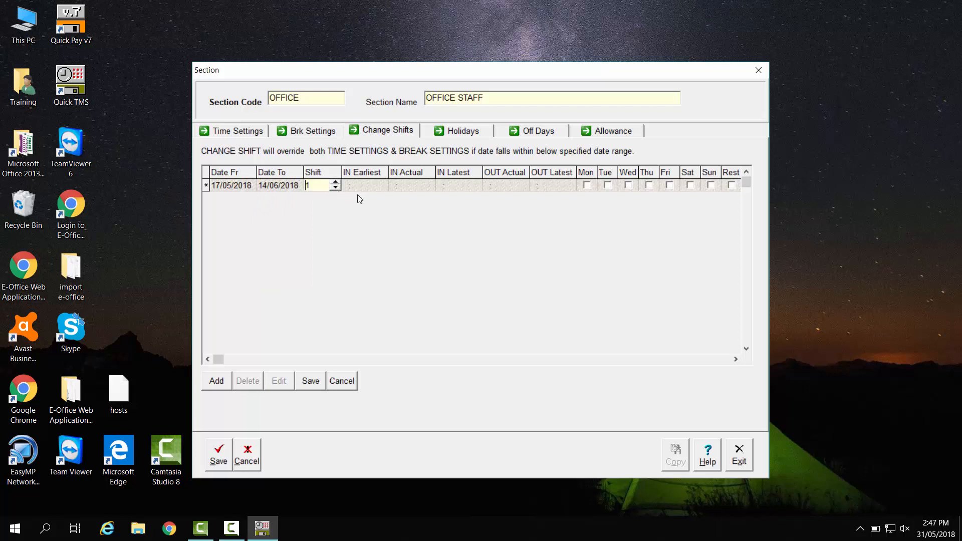
Step: Set the shift change's earliest in to 07:00, actual in 09:00, latest in 11:30, actual out 17:00 and latest out 02:00
left_click(351, 187)
type("0700")
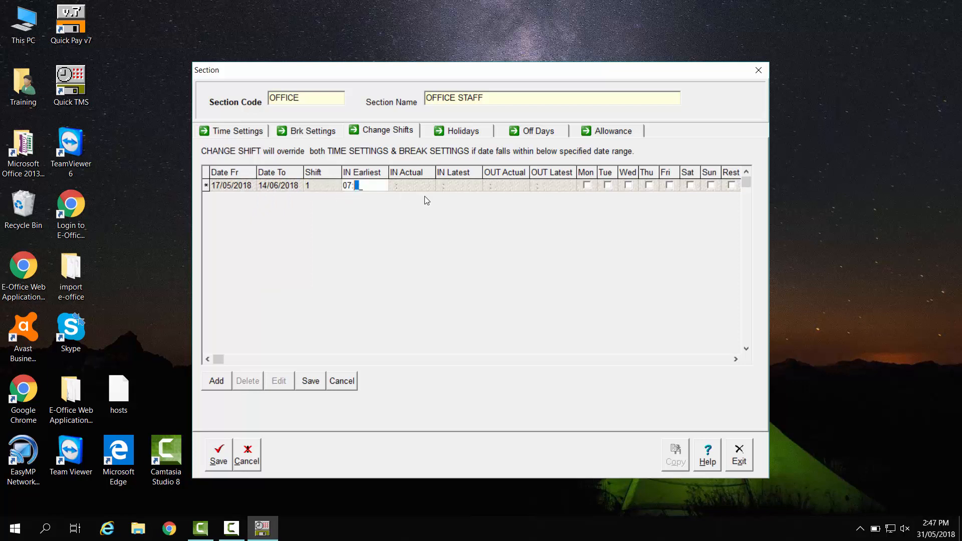
key("Tab")
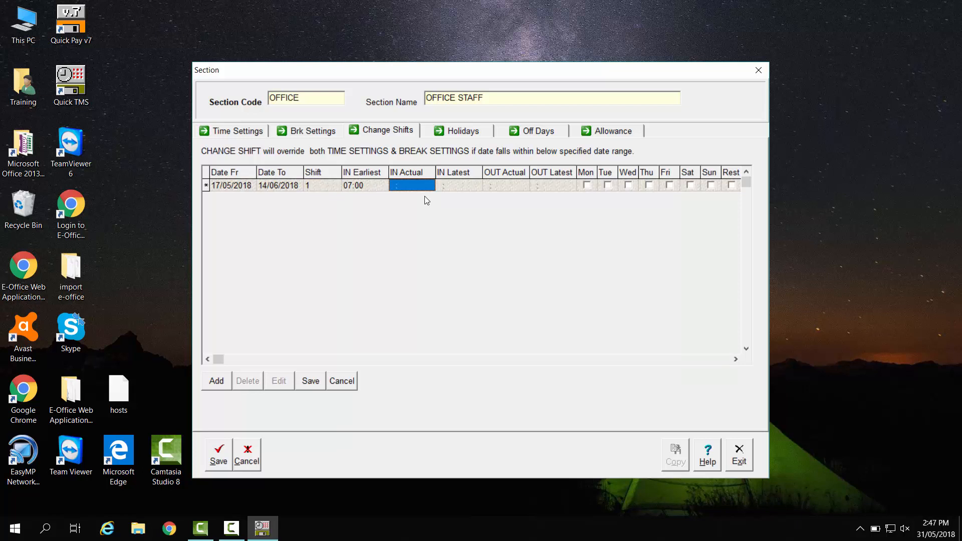
type("09:00")
key("Tab")
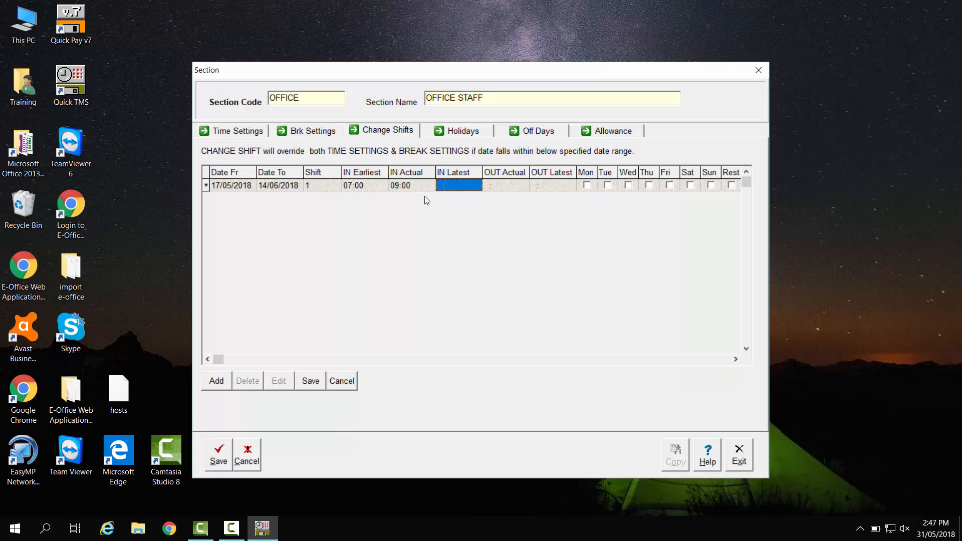
type("1130")
key("Tab")
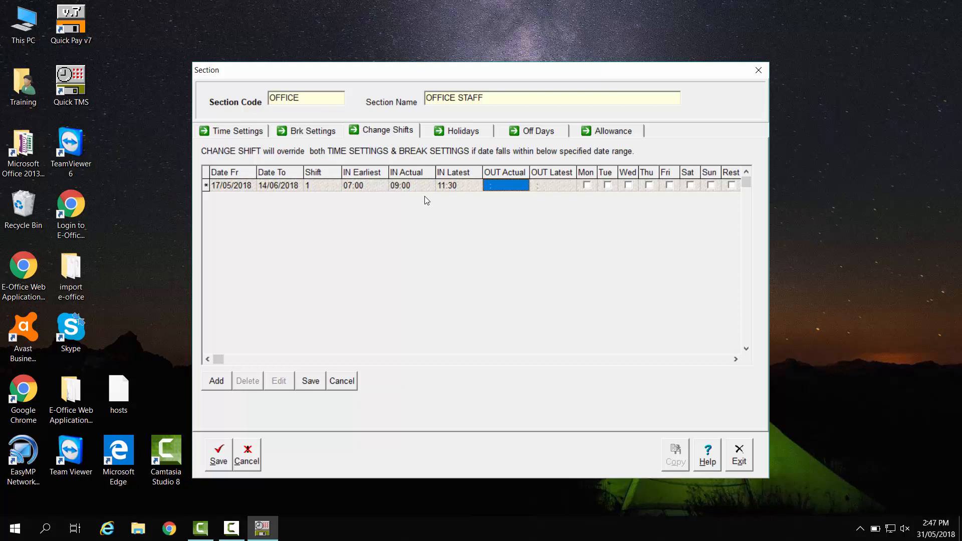
type("1700")
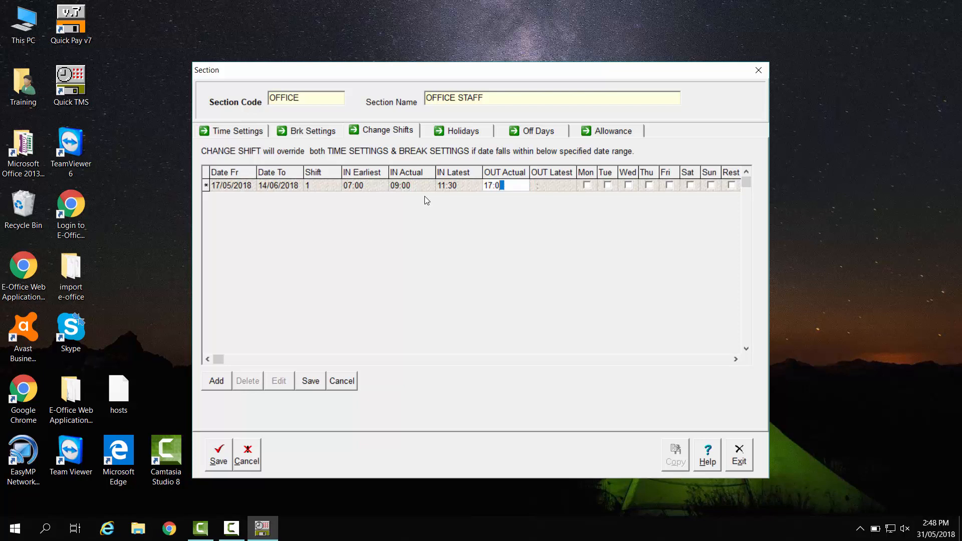
key("Tab")
type("02:00")
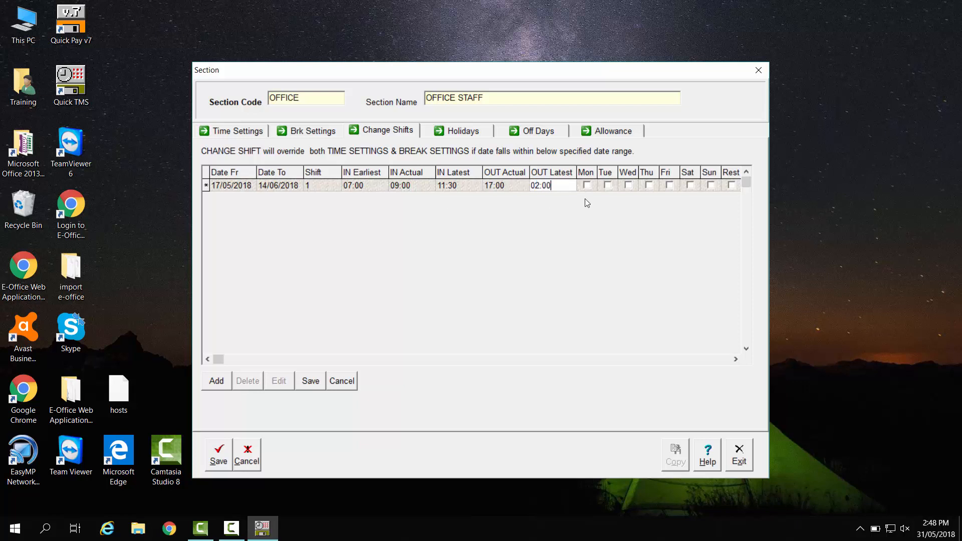
Step: Apply the shift change to Monday through Friday and save the entry
left_click(587, 186)
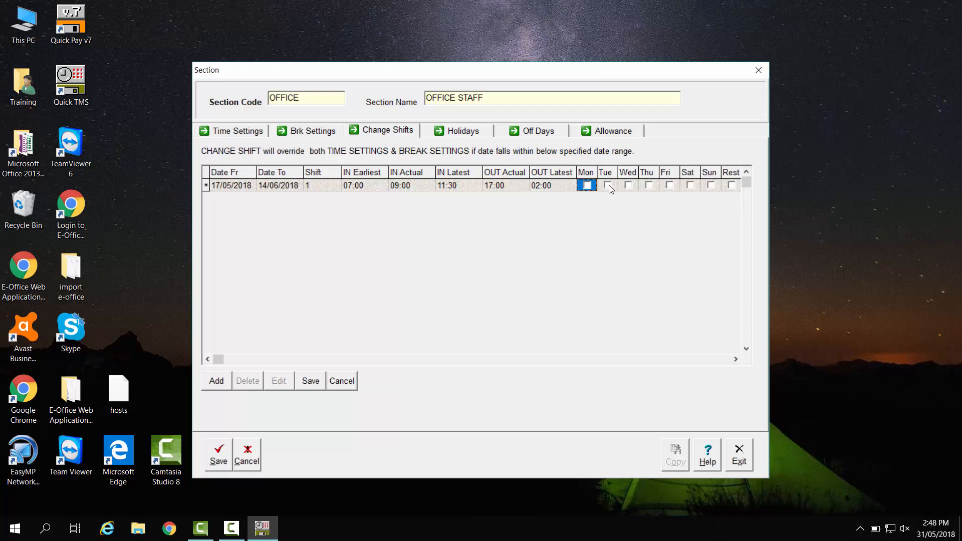
left_click(608, 186)
left_click(629, 186)
left_click(649, 185)
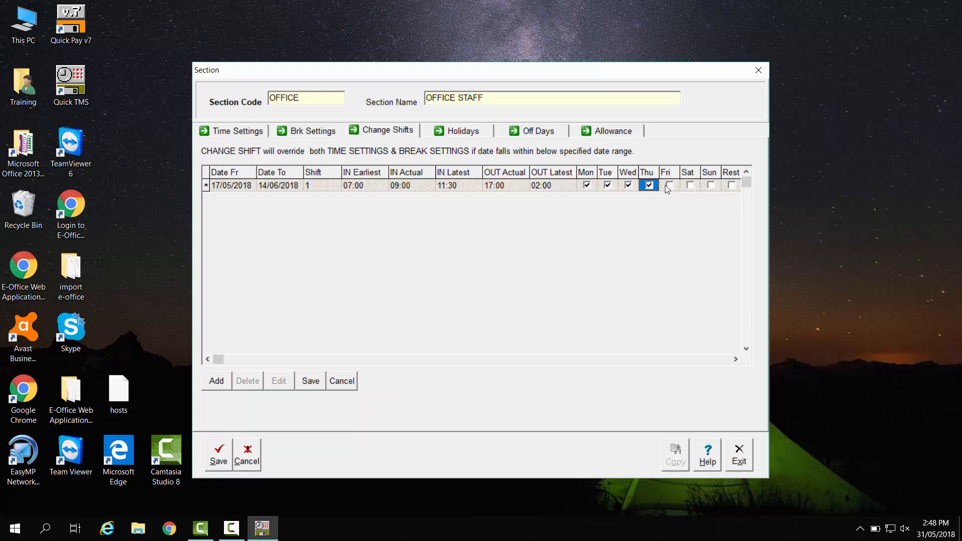
left_click(670, 186)
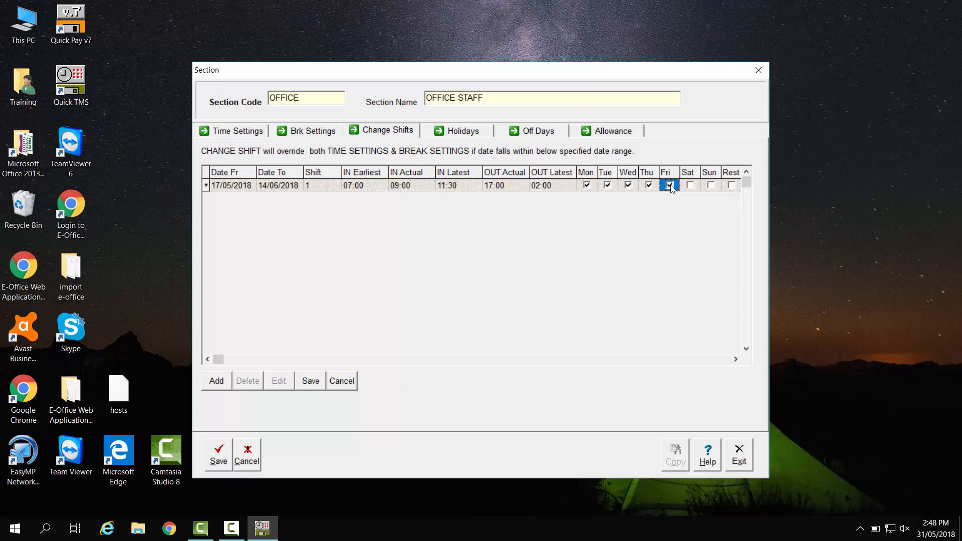
left_click(310, 383)
Step: Assign A.MUHARRAM, AGONG and AGONG RL to rows 1 to 3 of the section's holiday list
left_click(457, 131)
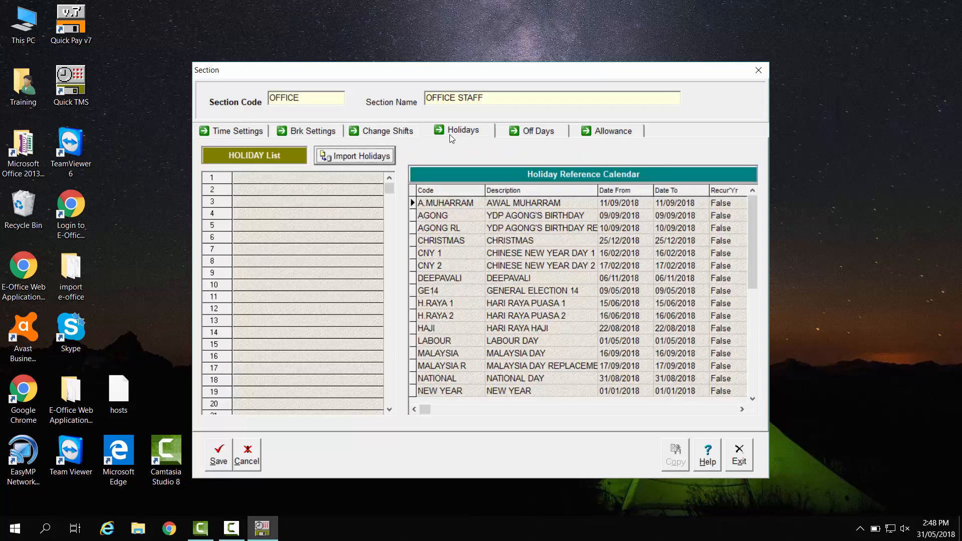
left_click(379, 180)
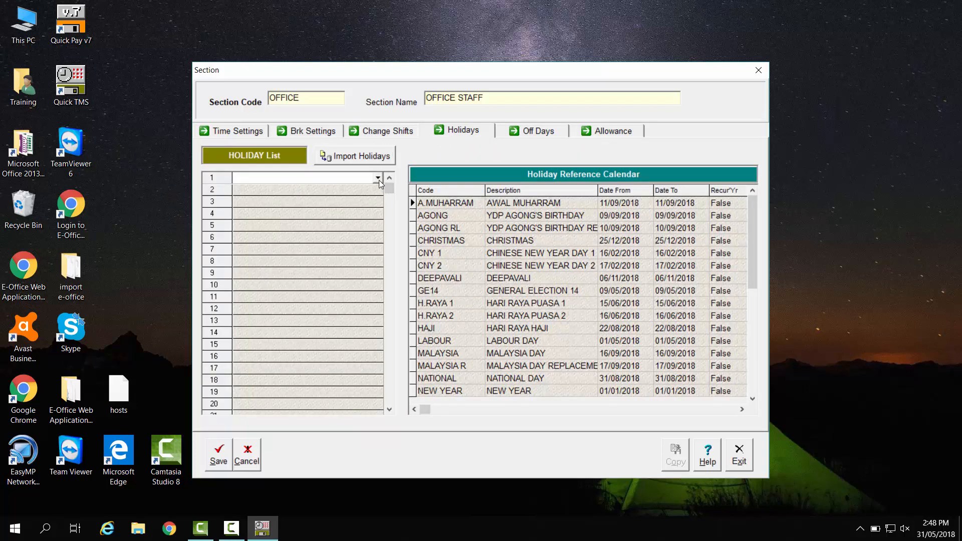
left_click(379, 179)
left_click(360, 195)
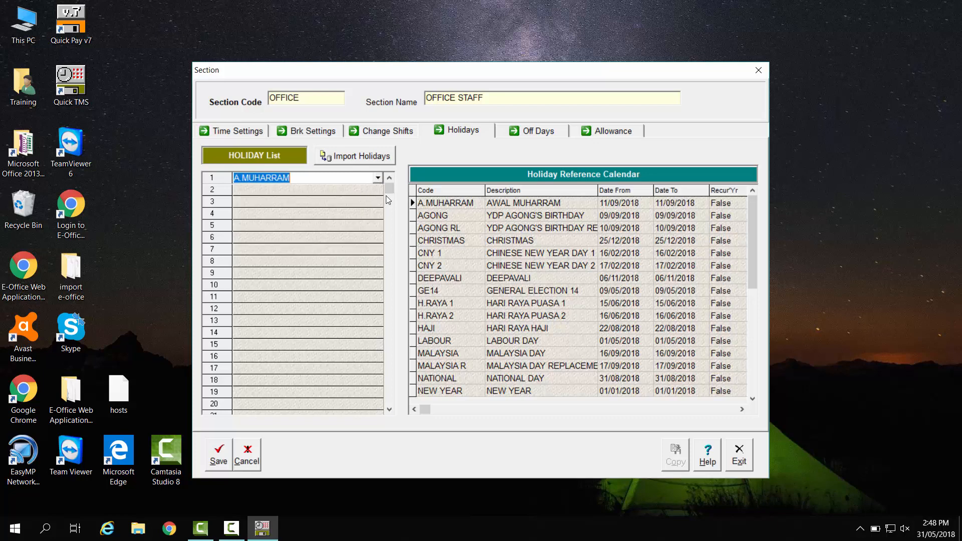
left_click(377, 190)
left_click(377, 190)
left_click(341, 211)
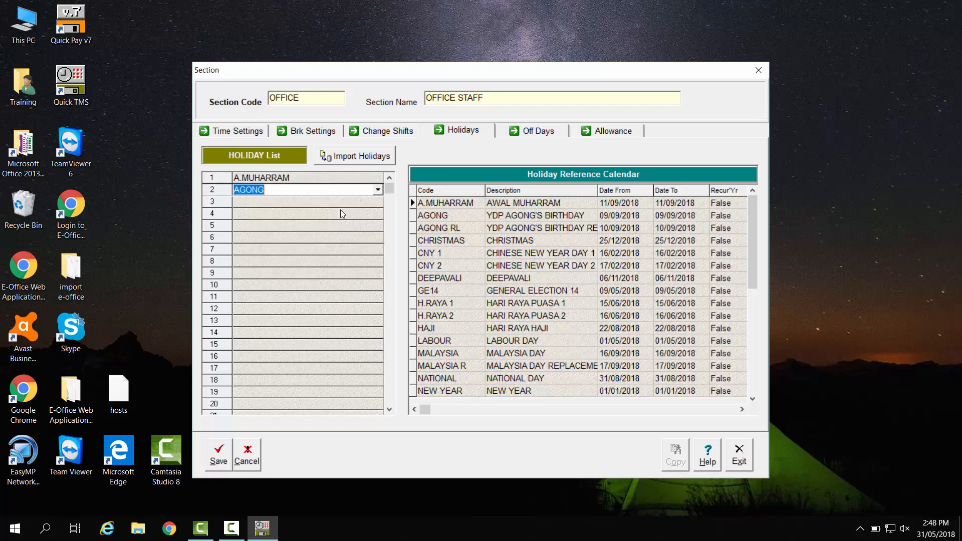
left_click(379, 202)
left_click(379, 202)
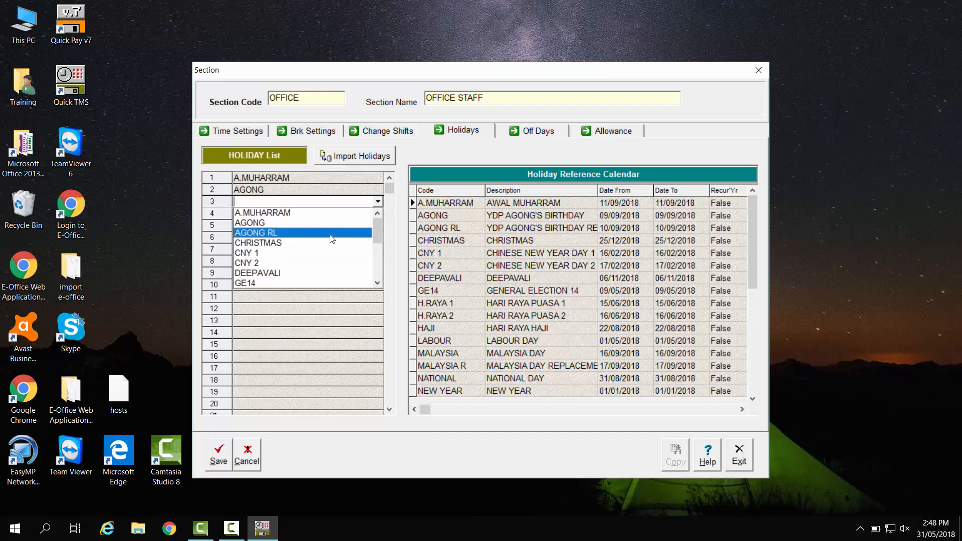
left_click(333, 236)
Step: Assign CHRISTMAS, CNY 1 and CNY 2 to rows 4 to 6 of the holiday list
left_click(378, 214)
left_click(377, 213)
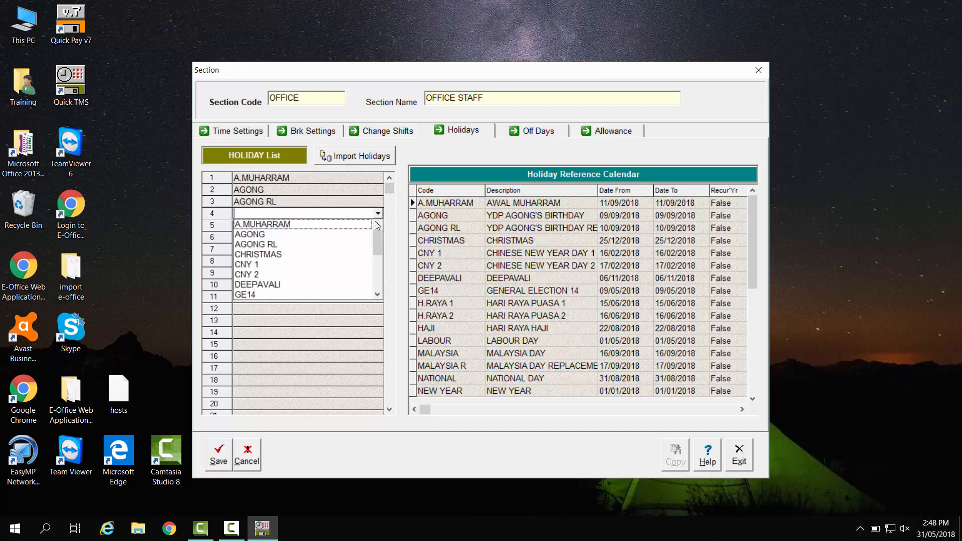
left_click(291, 255)
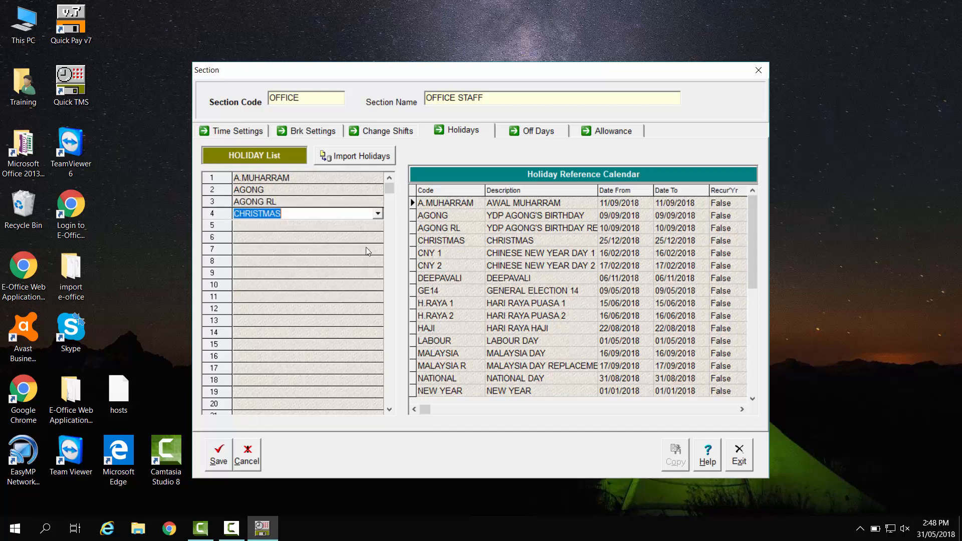
left_click(380, 227)
left_click(380, 226)
left_click(277, 280)
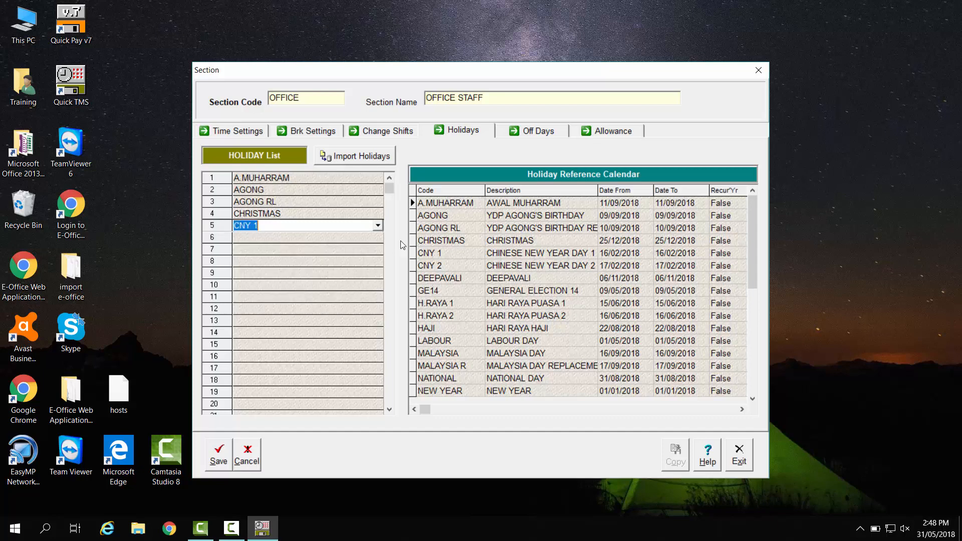
left_click(380, 239)
left_click(380, 238)
left_click(292, 302)
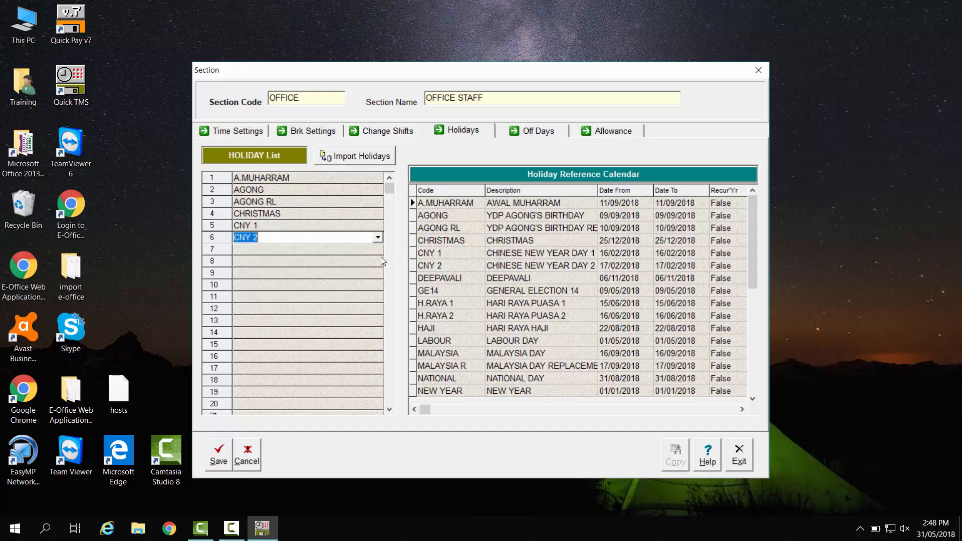
Step: Assign DEEPAVALI, GE14 and H.RAYA 1 to rows 7 to 9 of the holiday list
left_click(379, 249)
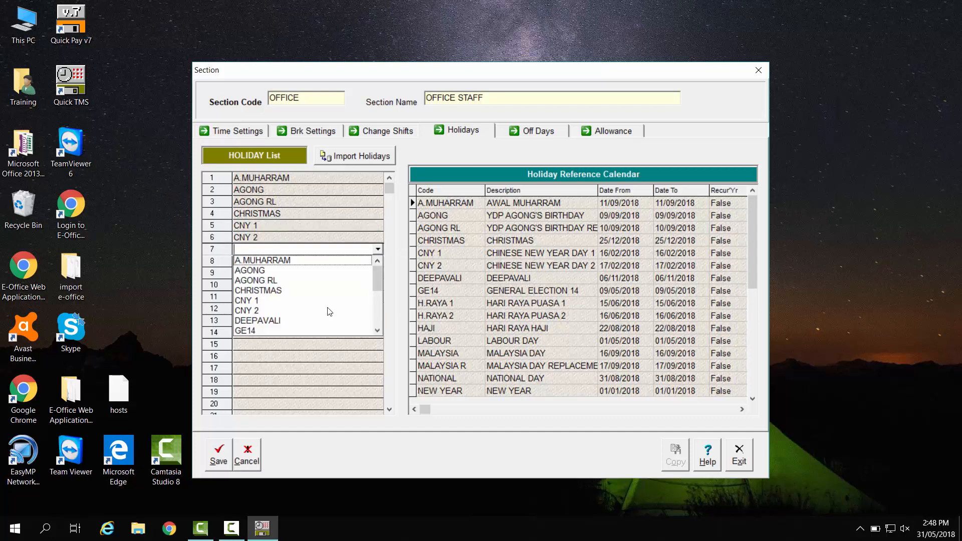
left_click(299, 325)
left_click(380, 261)
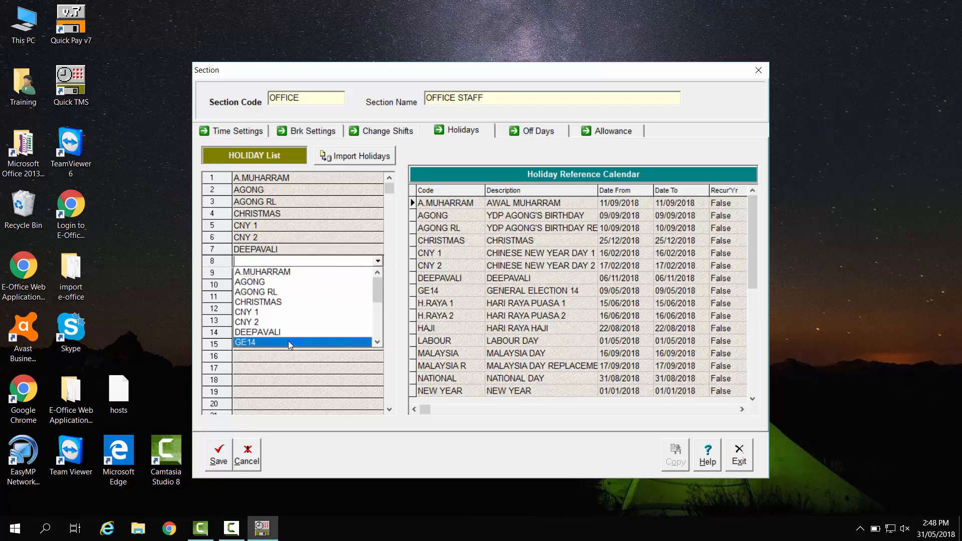
left_click(288, 341)
left_click(378, 273)
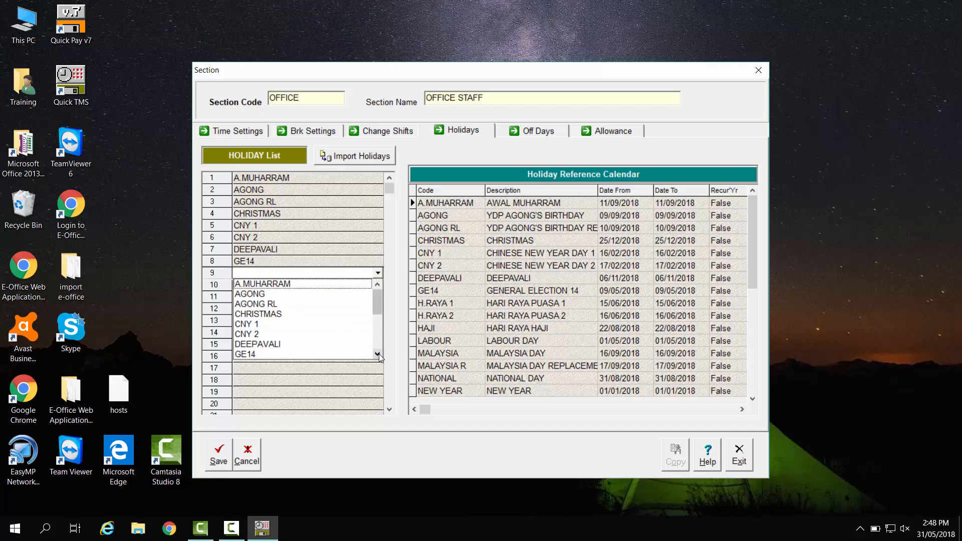
left_click(378, 354)
left_click(273, 305)
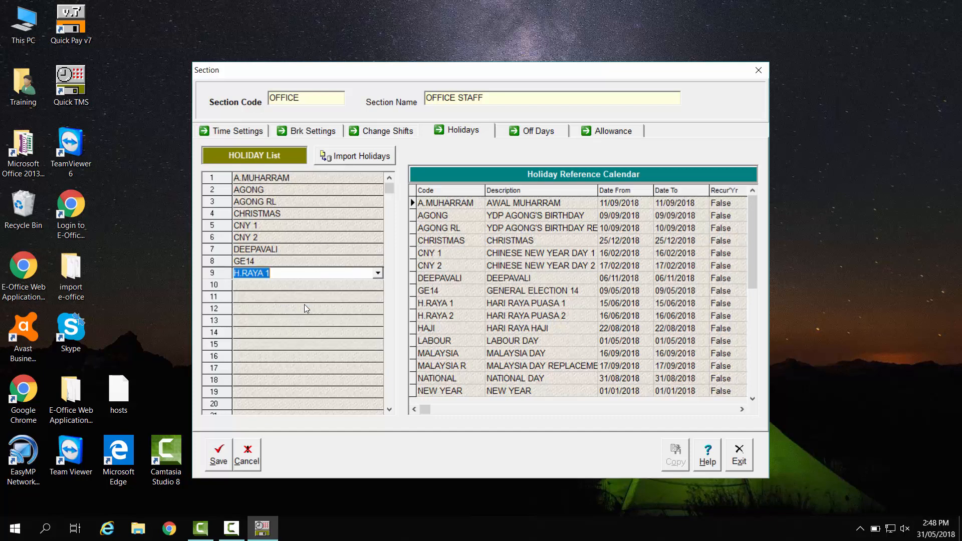
Step: Assign H.RAYA 2 and HAJI to rows 10 and 11 of the section's holiday list
left_click(378, 285)
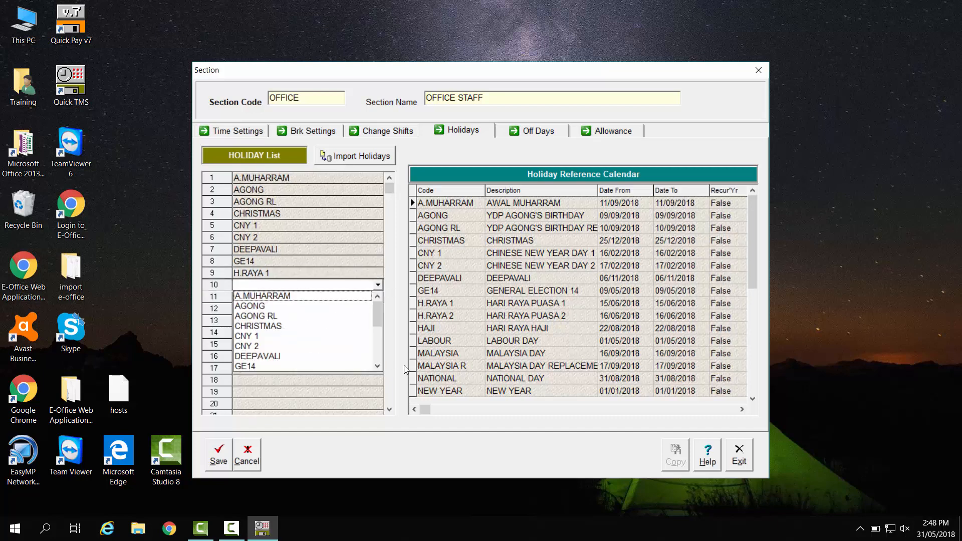
left_click(379, 366)
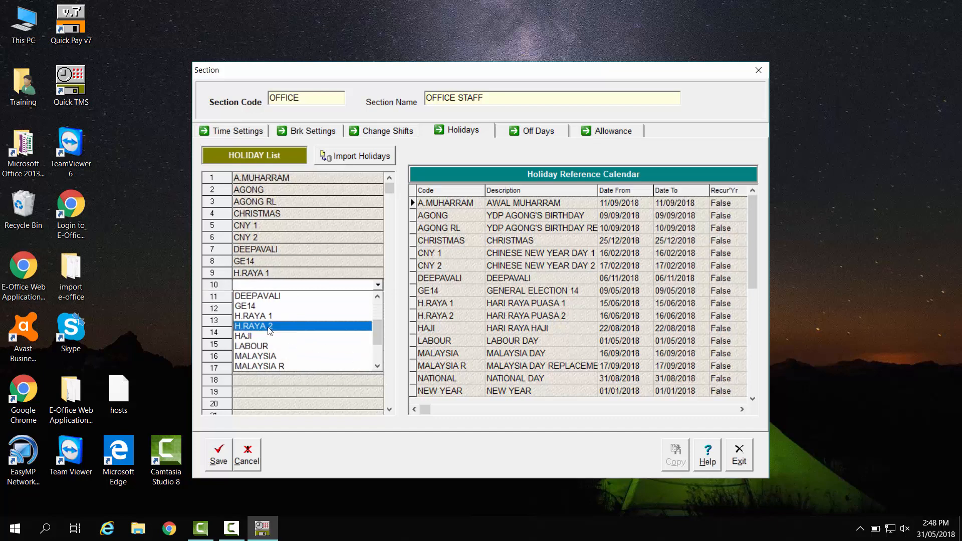
left_click(281, 326)
left_click(378, 297)
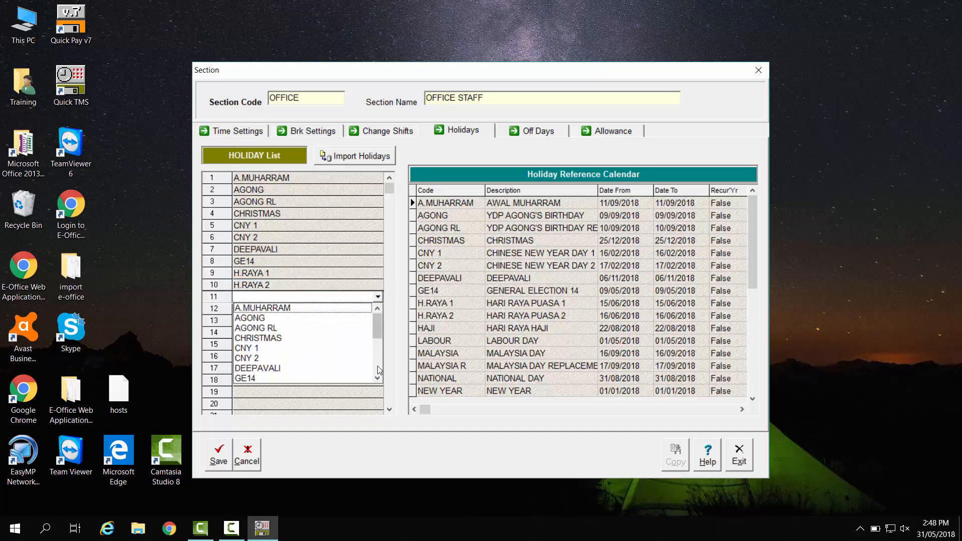
left_click(377, 366)
left_click(275, 342)
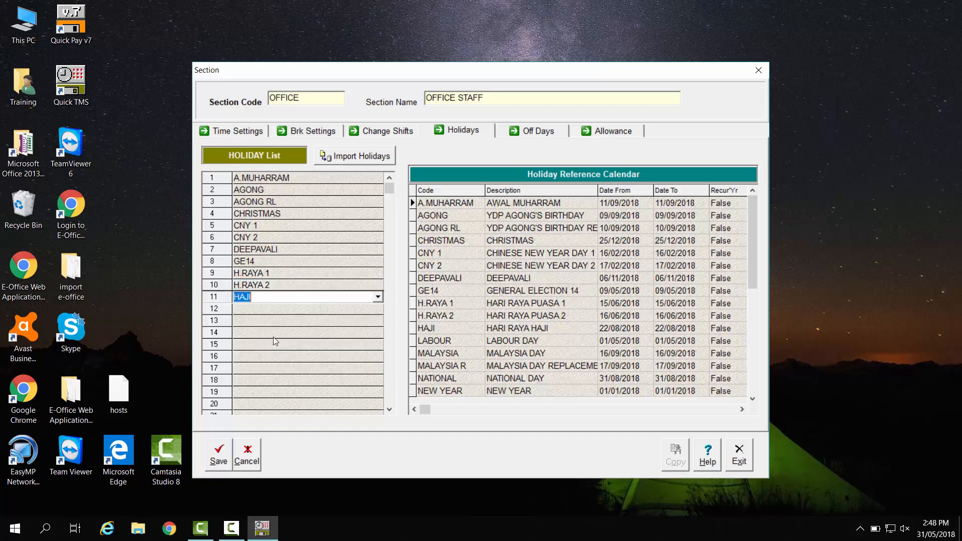
Step: Assign LABOUR and MALAYSIA to rows 12 and 13 of the holiday list
left_click(378, 310)
scroll(371, 390, "down", 8)
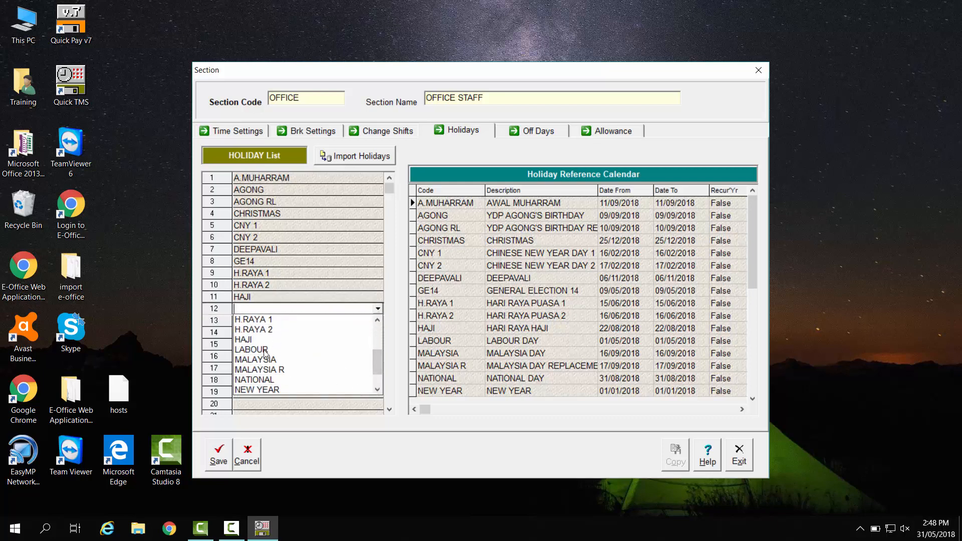
left_click(264, 350)
left_click(381, 320)
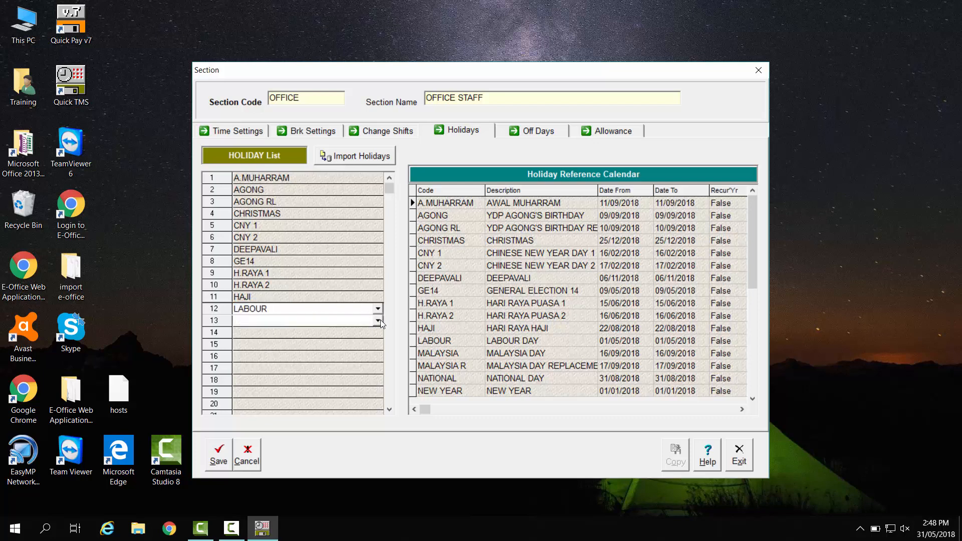
left_click(377, 387)
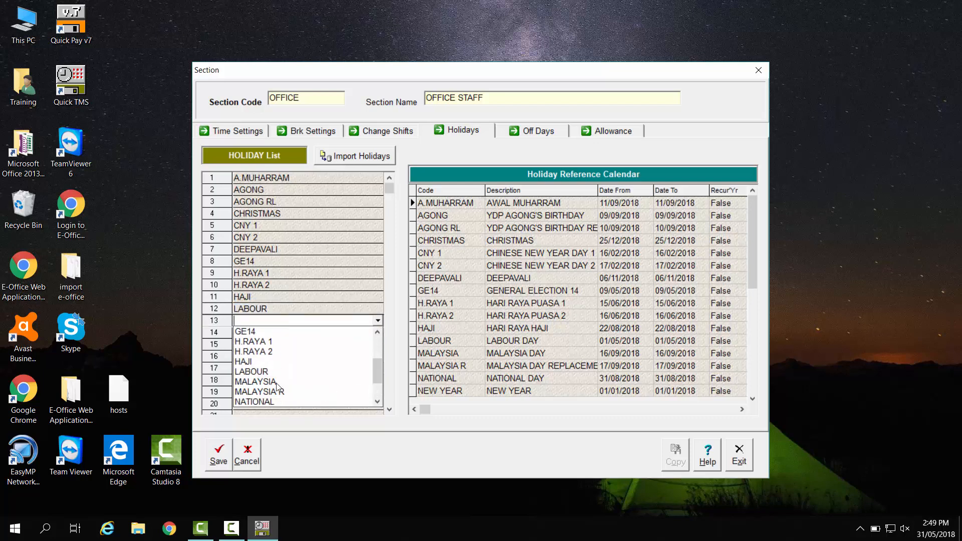
left_click(305, 381)
Step: Assign MALAYSIA R and NATIONAL to rows 14 and 15 of the holiday list
left_click(379, 333)
left_click(377, 333)
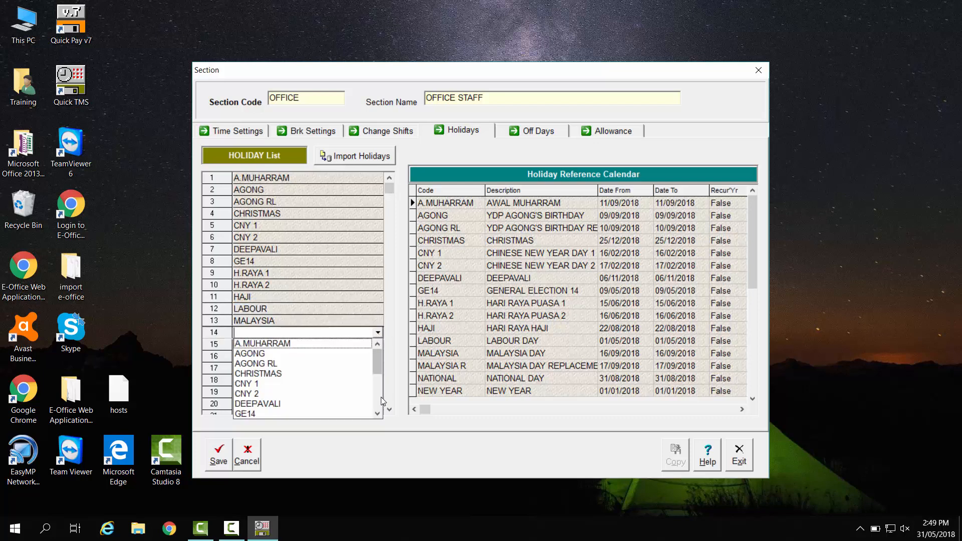
scroll(381, 397, "down", 3)
left_click(306, 407)
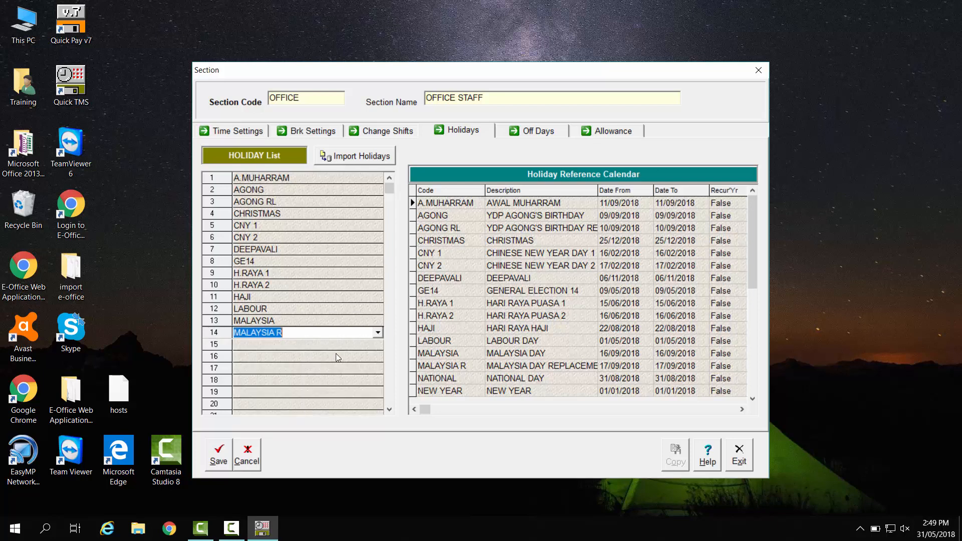
left_click(337, 349)
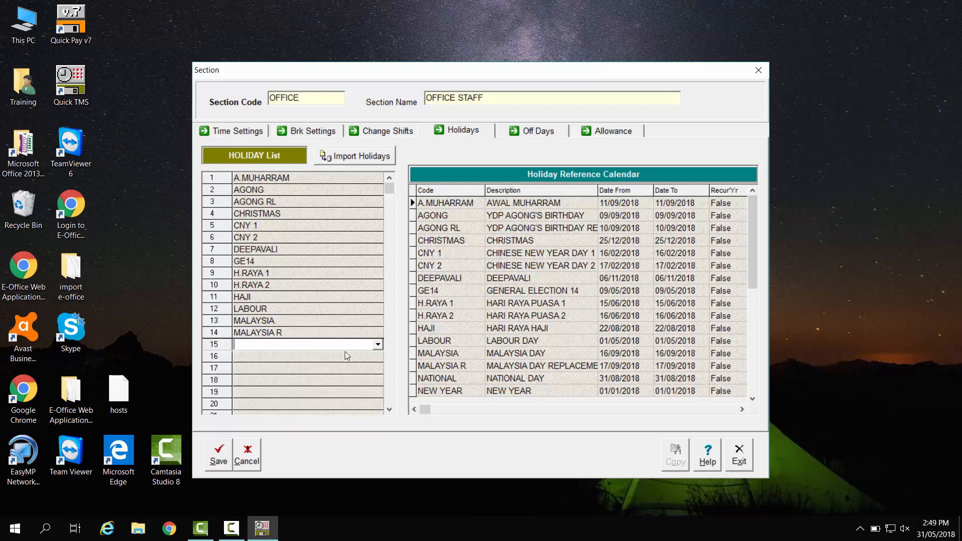
left_click(379, 345)
scroll(380, 399, "down", 3)
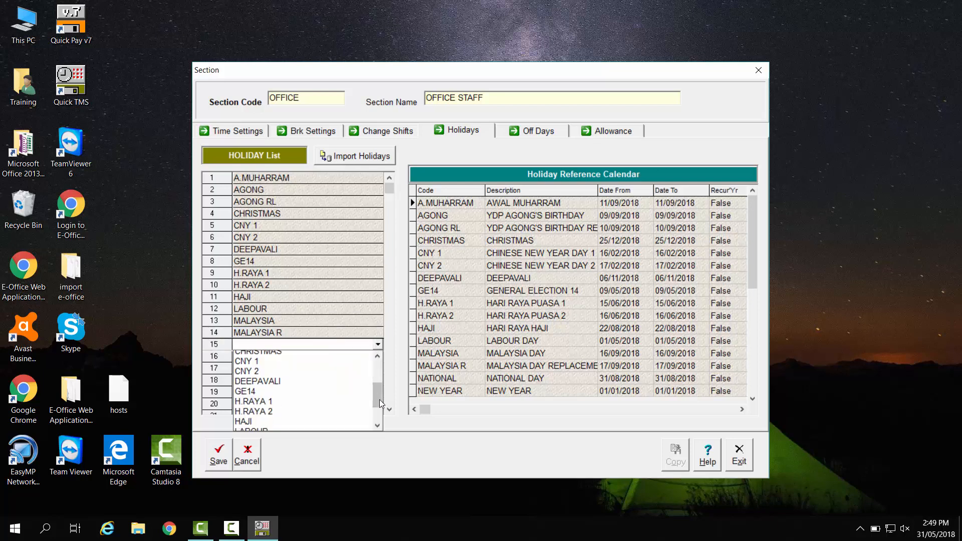
left_click(377, 426)
left_click(307, 417)
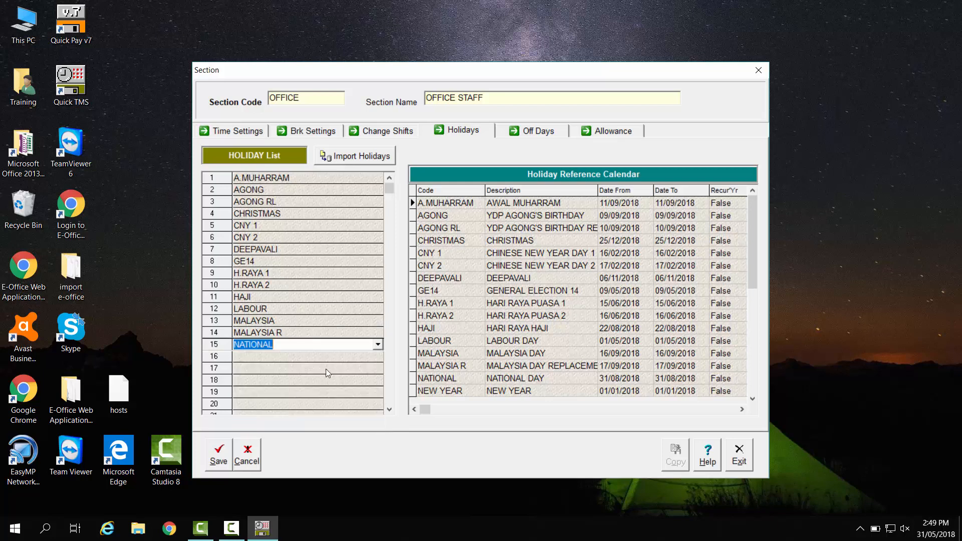
Step: Assign NEW YEAR to row 17 of the holiday list
left_click(323, 359)
left_click(380, 367)
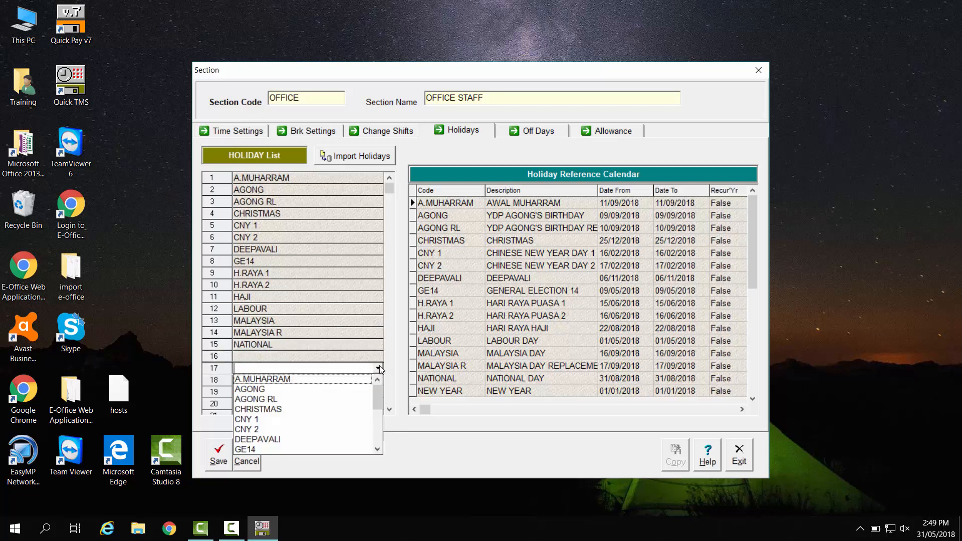
left_click(377, 438)
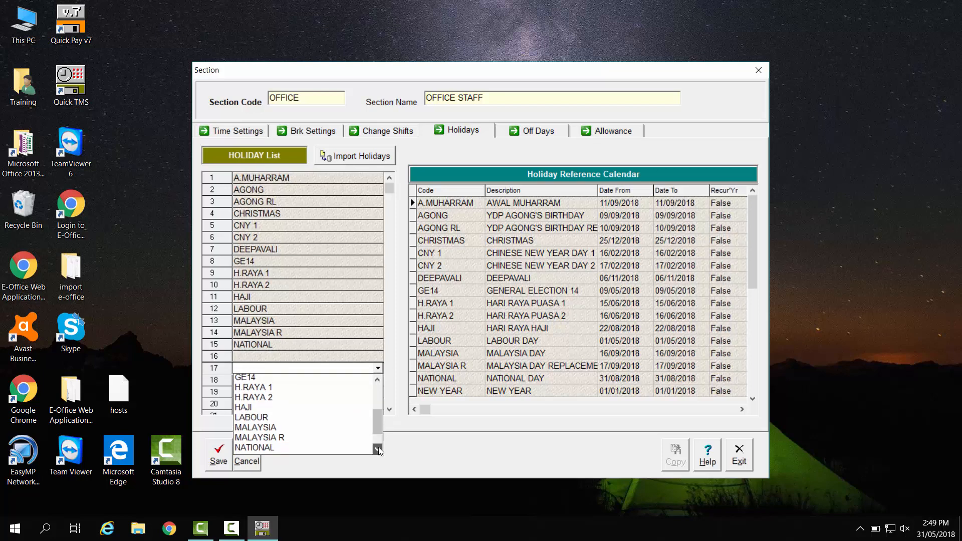
left_click(378, 449)
left_click(339, 450)
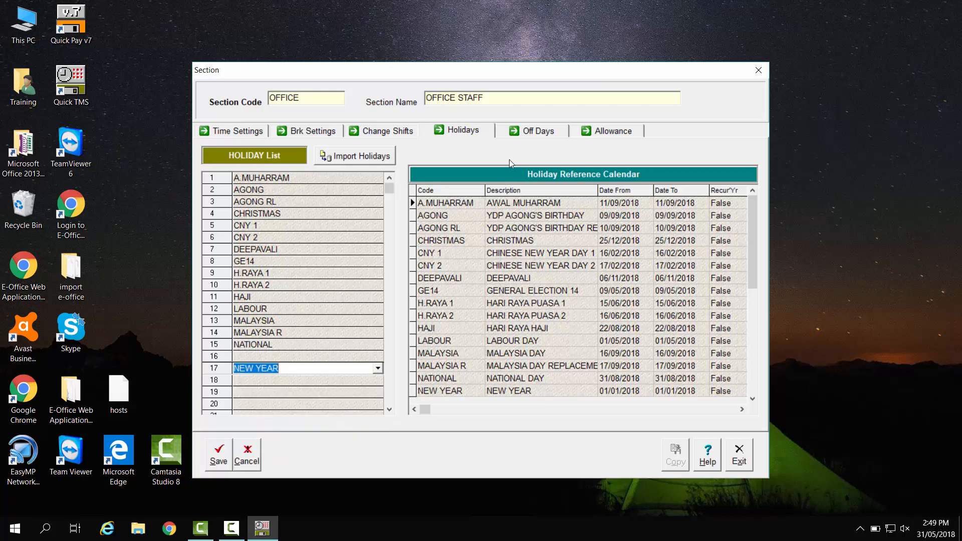
Step: Set every Saturday as an off day for the OFFICE section
left_click(516, 134)
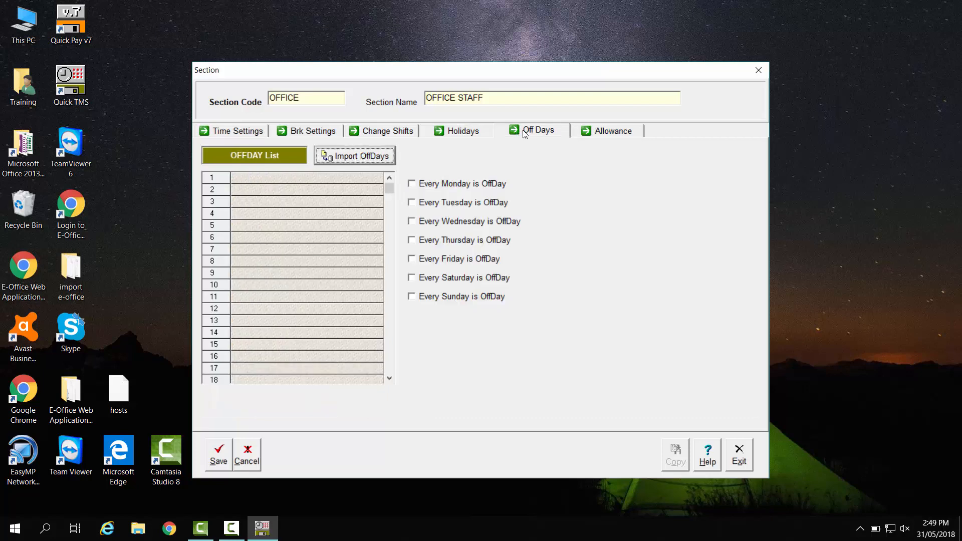
left_click(416, 280)
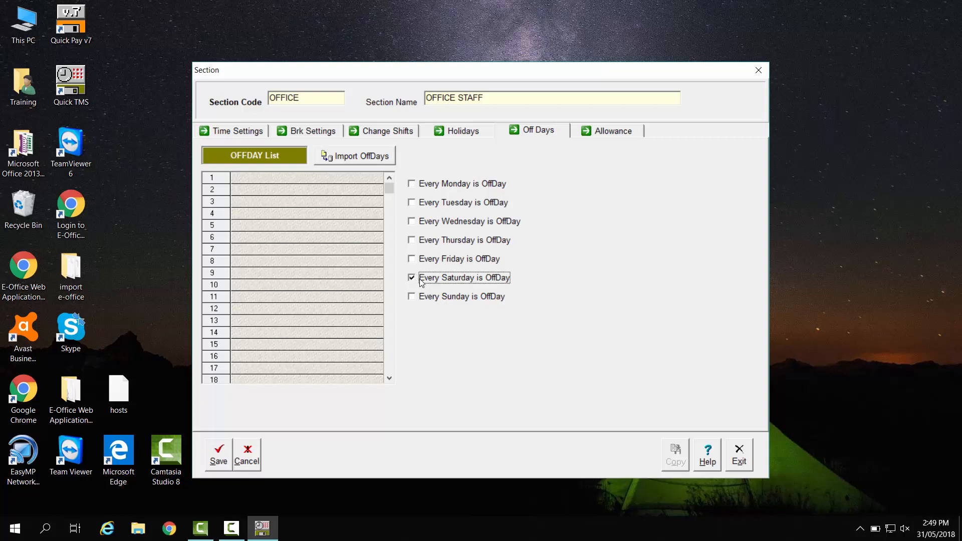
left_click(381, 178)
left_click(381, 178)
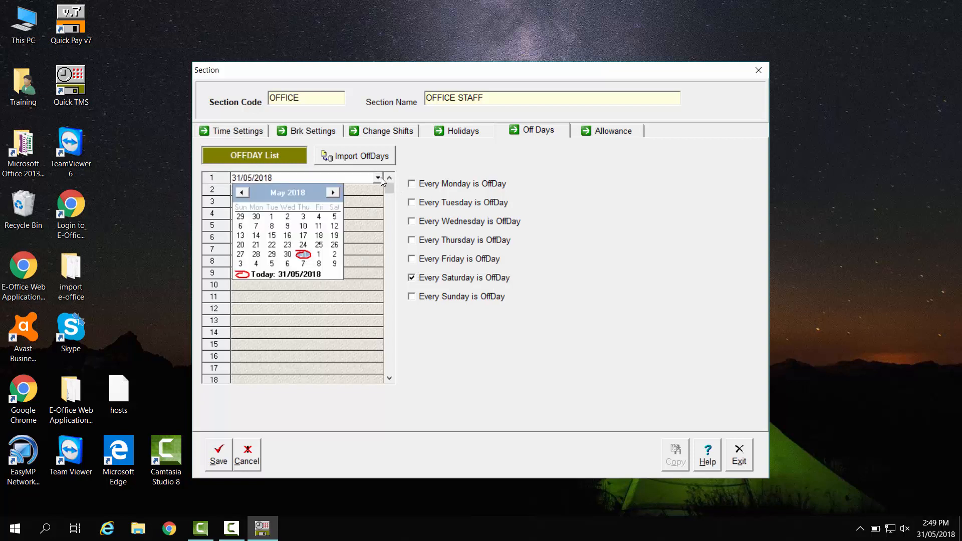
left_click(295, 180)
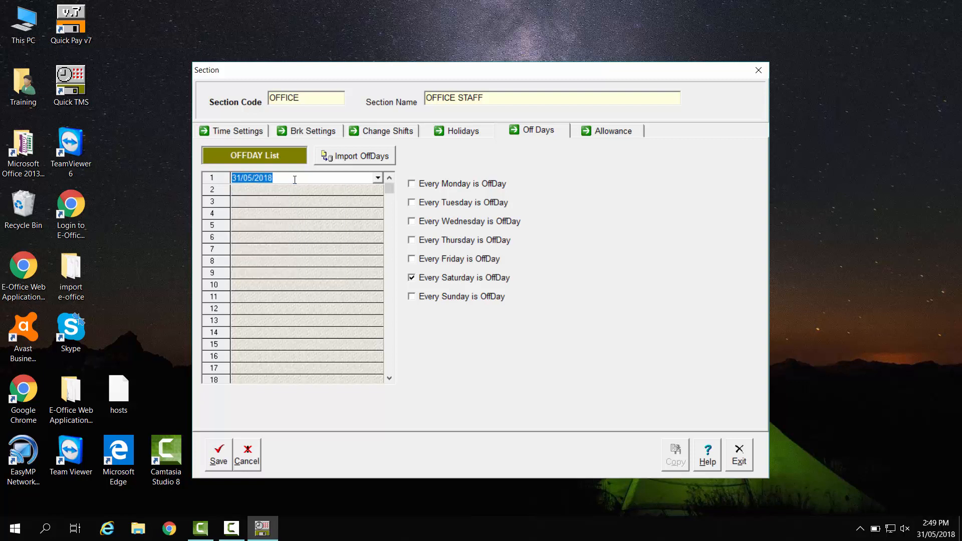
key("Delete")
Step: Assign the OT ALLW conditional allowance to Shift 1 and save the OFFICE section
left_click(600, 136)
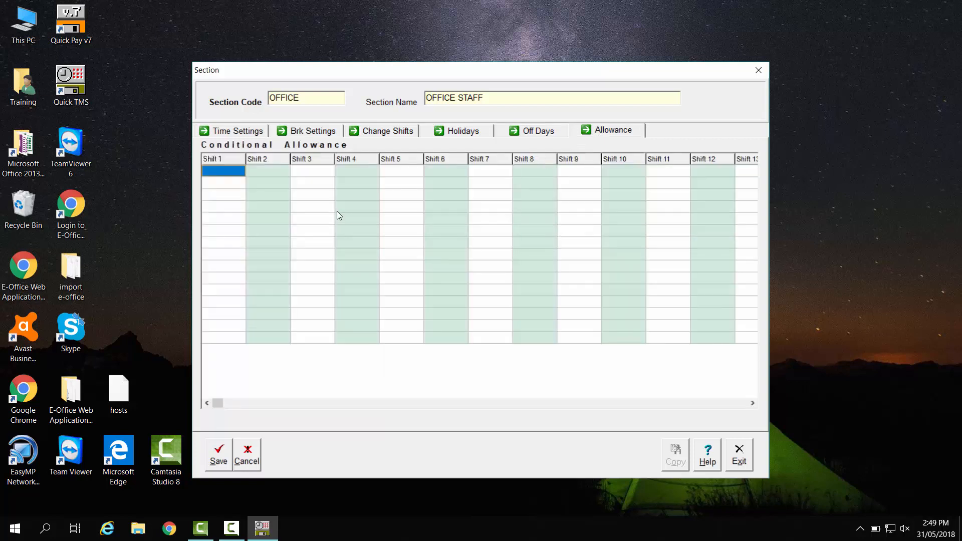
left_click(241, 171)
left_click(240, 173)
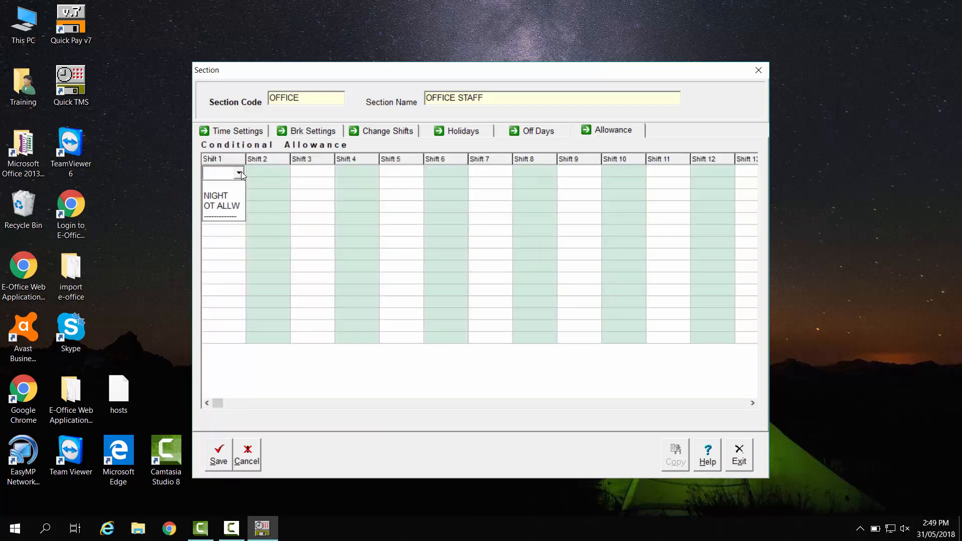
left_click(236, 207)
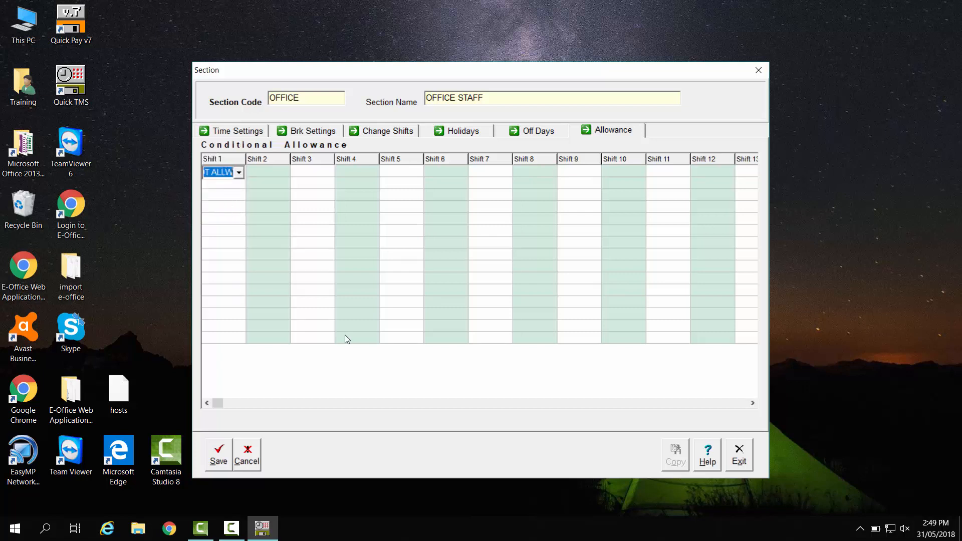
left_click(214, 461)
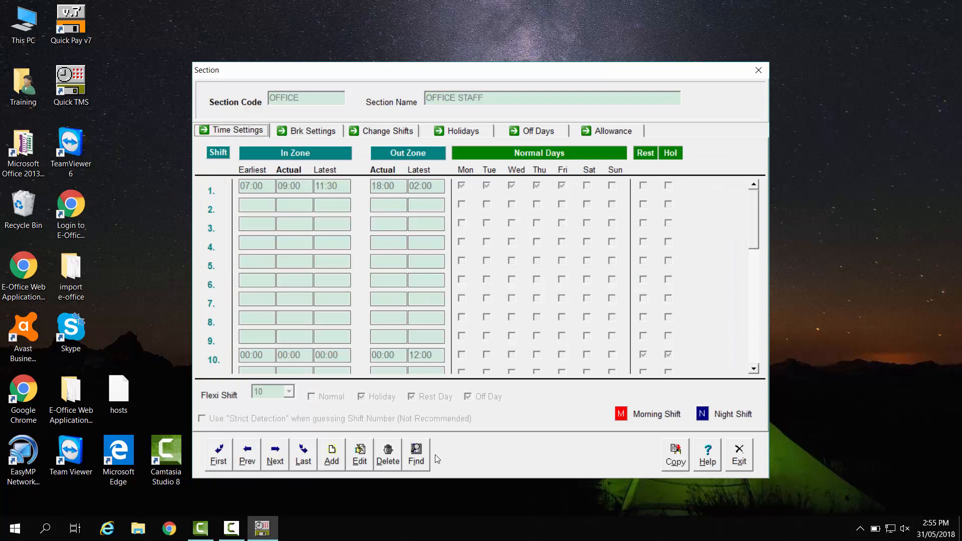
Step: Find the PROD (PRODUCTION) section and open its record for editing
left_click(424, 462)
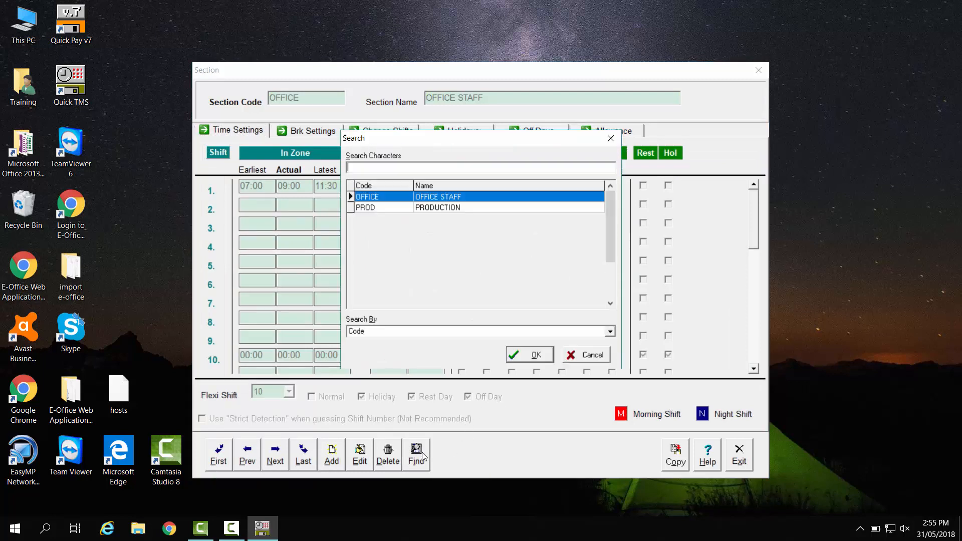
left_click(388, 211)
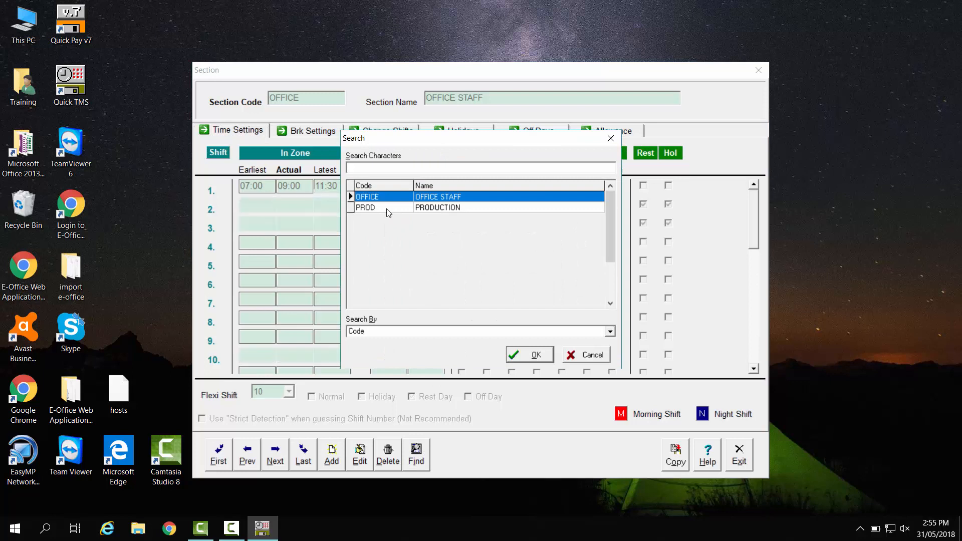
double_click(389, 212)
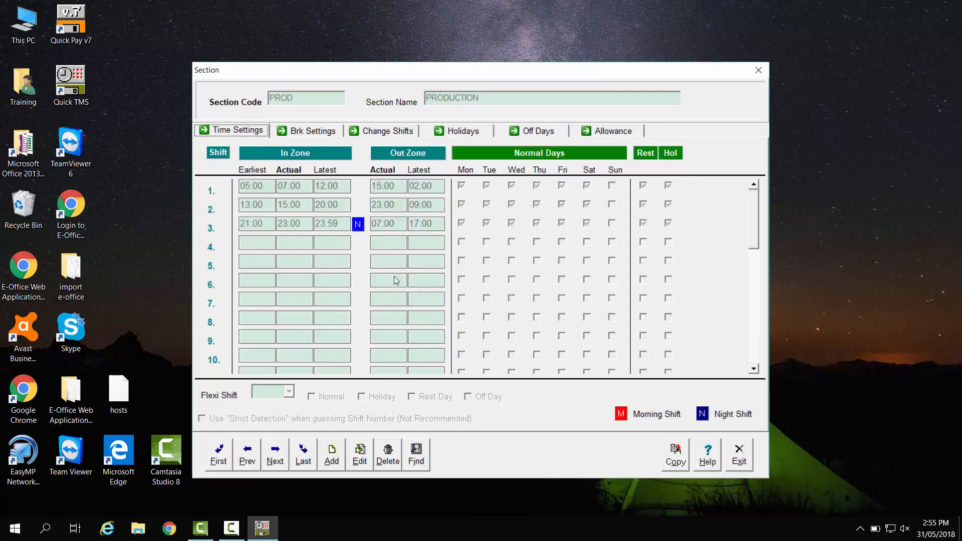
left_click(360, 456)
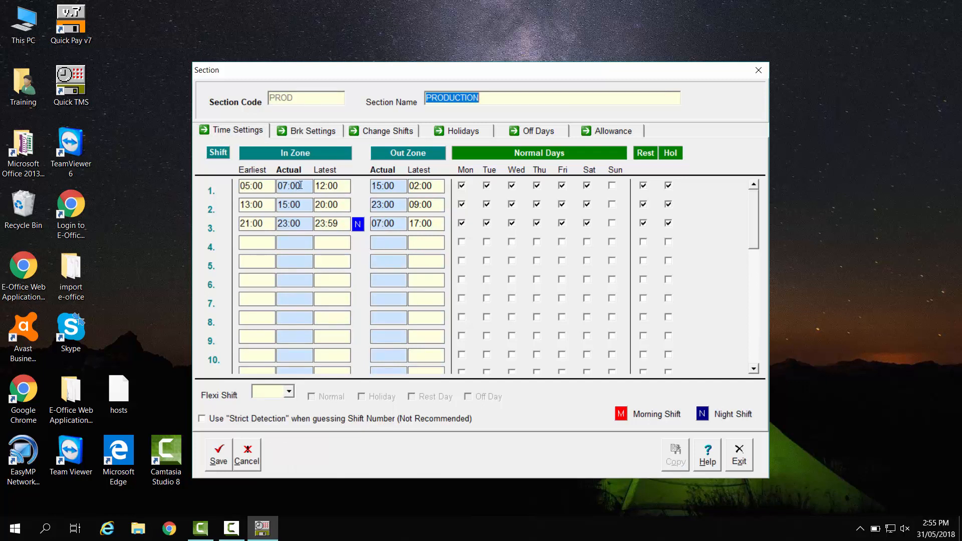
Step: Review the actual in and out times of shifts 1 to 3 in the PROD section
left_click_drag(300, 185, 274, 186)
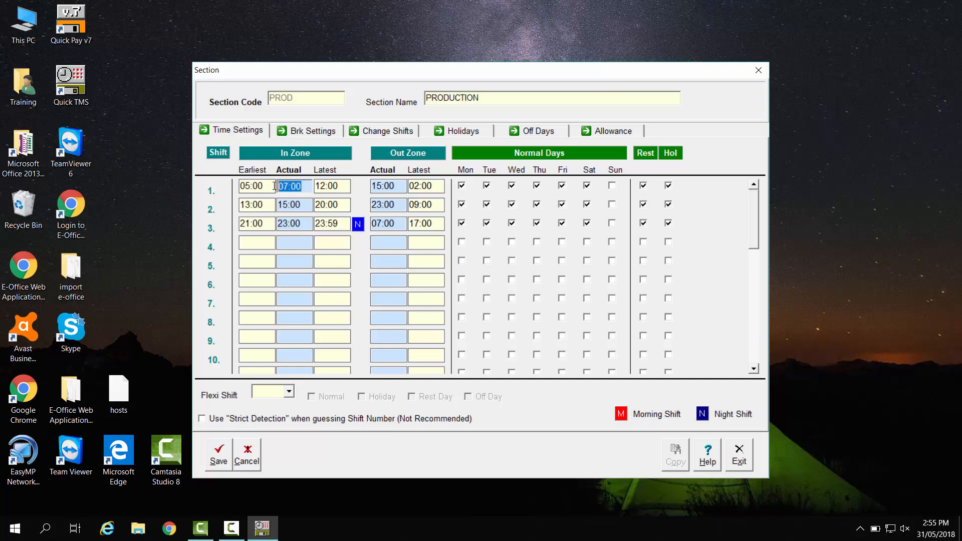
double_click(395, 186)
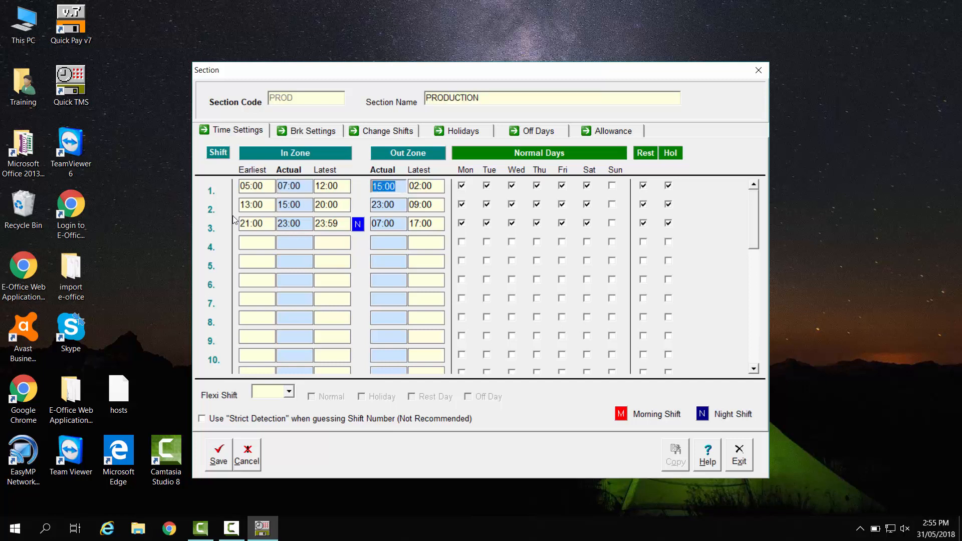
left_click_drag(303, 205, 270, 208)
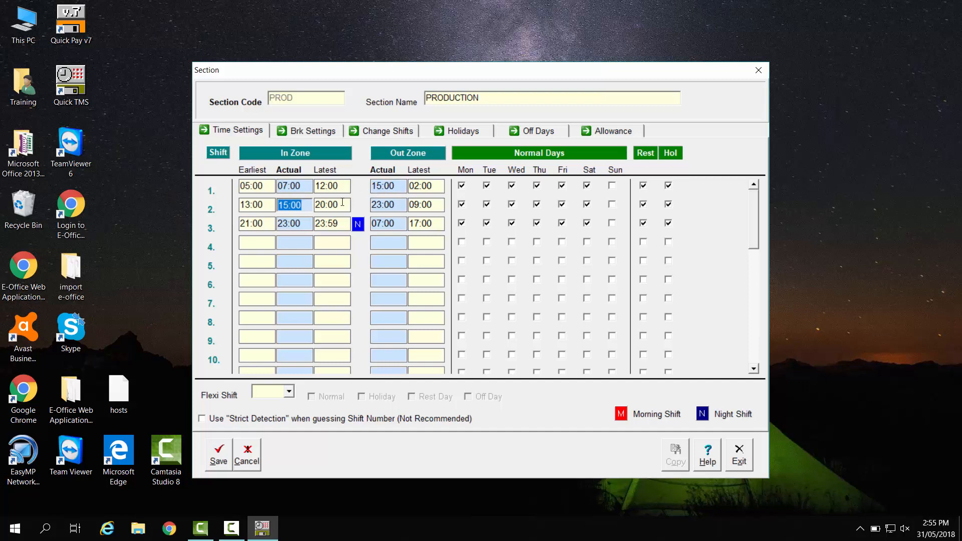
double_click(395, 205)
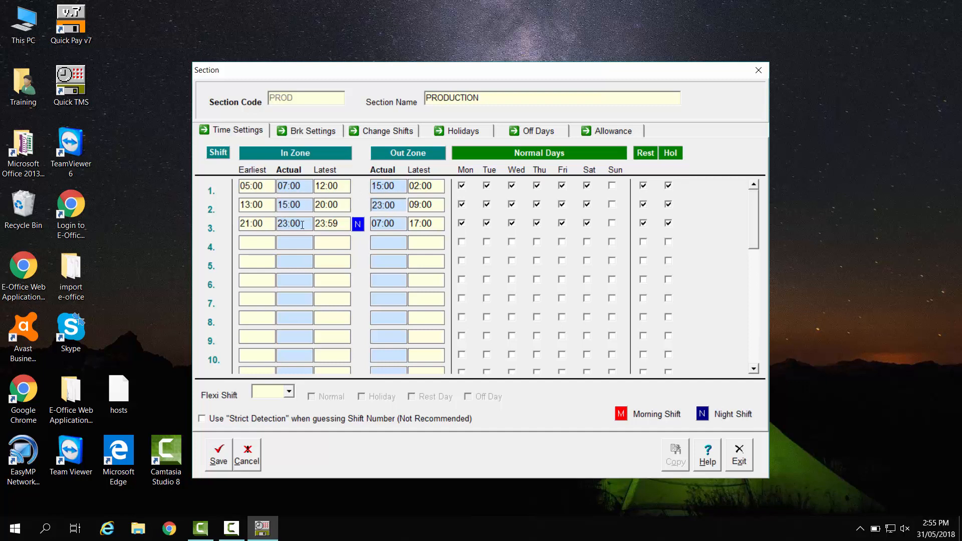
double_click(278, 226)
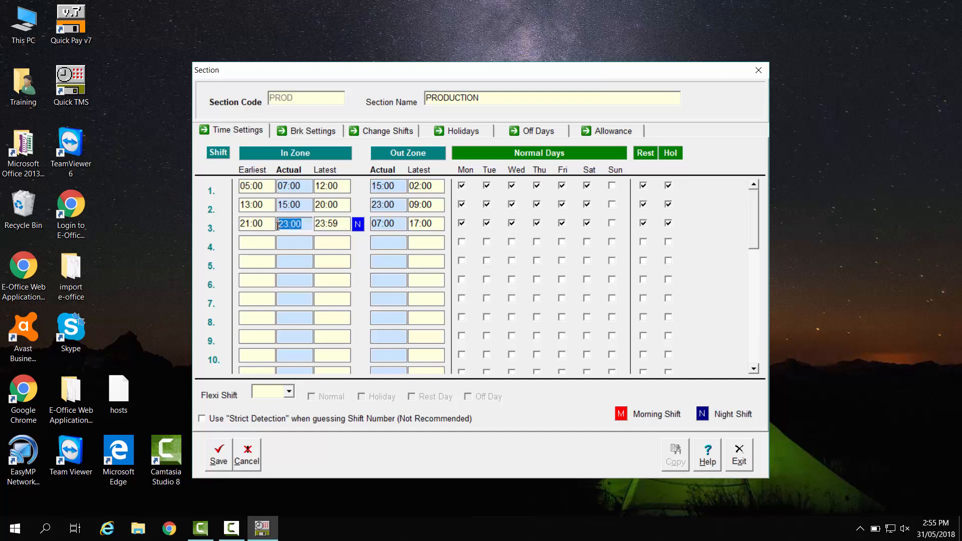
double_click(397, 225)
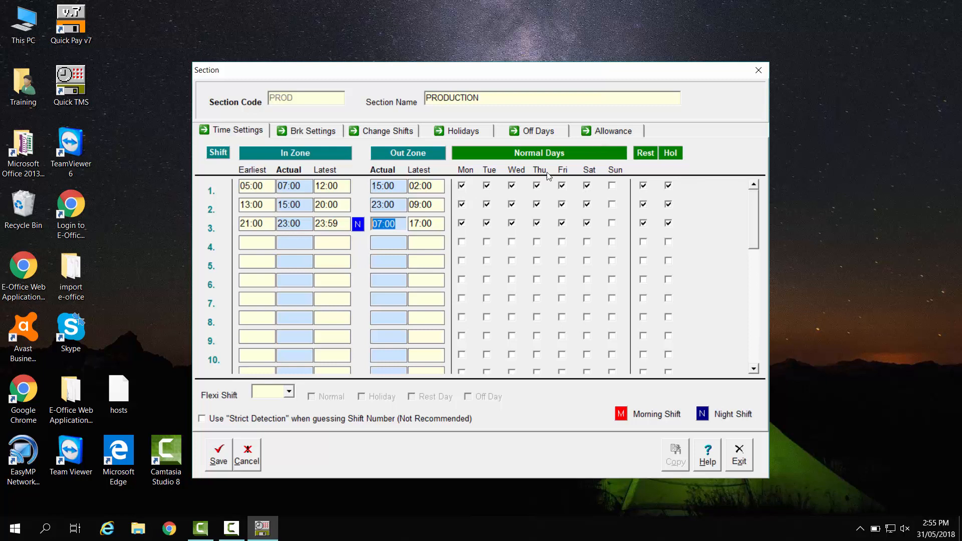
Step: Clear the NIGHT conditional allowance from Shift 2 and assign NIGHT to Shift 3 in the PROD section
left_click(615, 135)
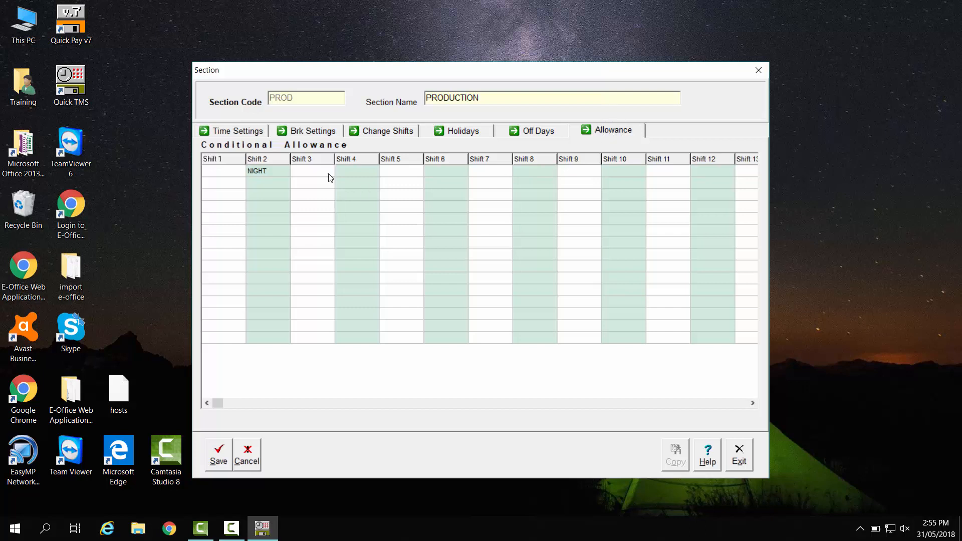
left_click(287, 171)
left_click(284, 172)
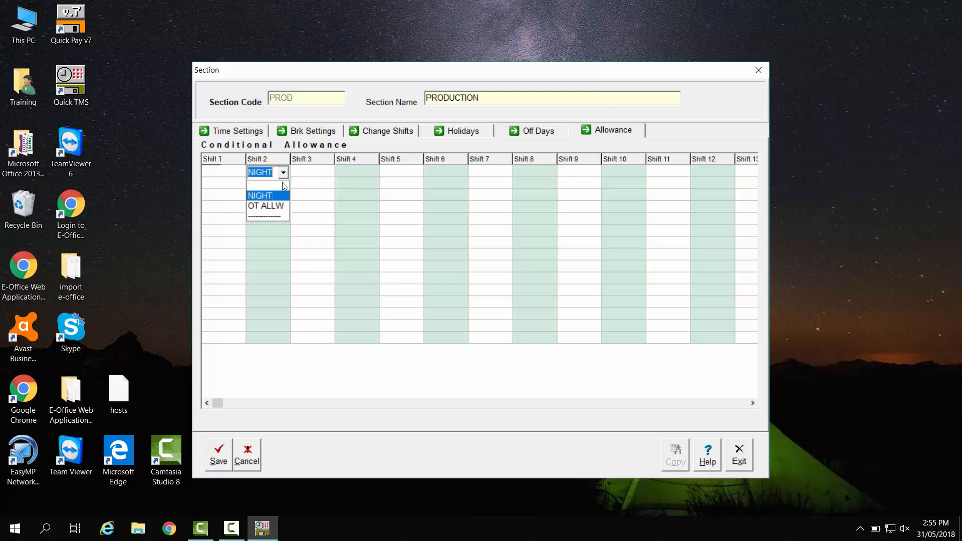
left_click(284, 186)
left_click(328, 173)
left_click(328, 173)
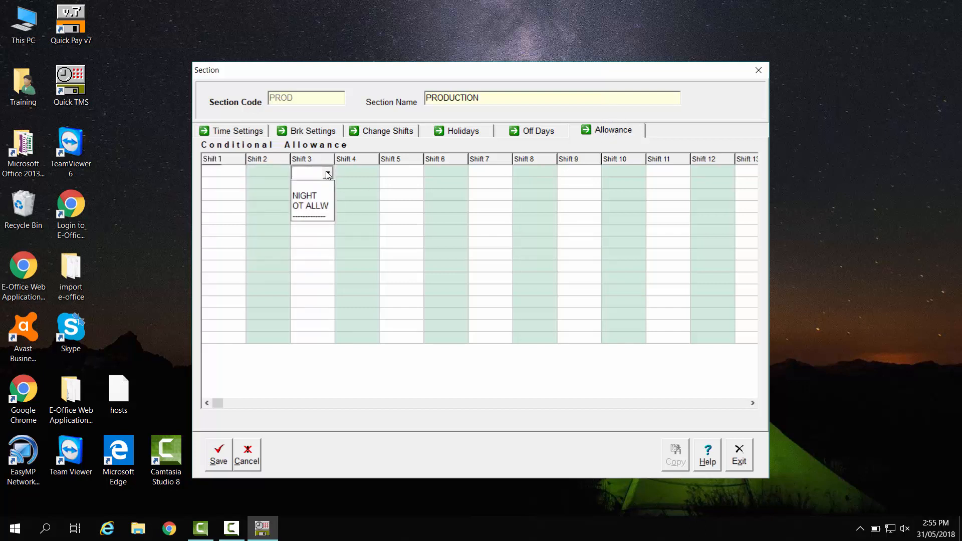
left_click(312, 199)
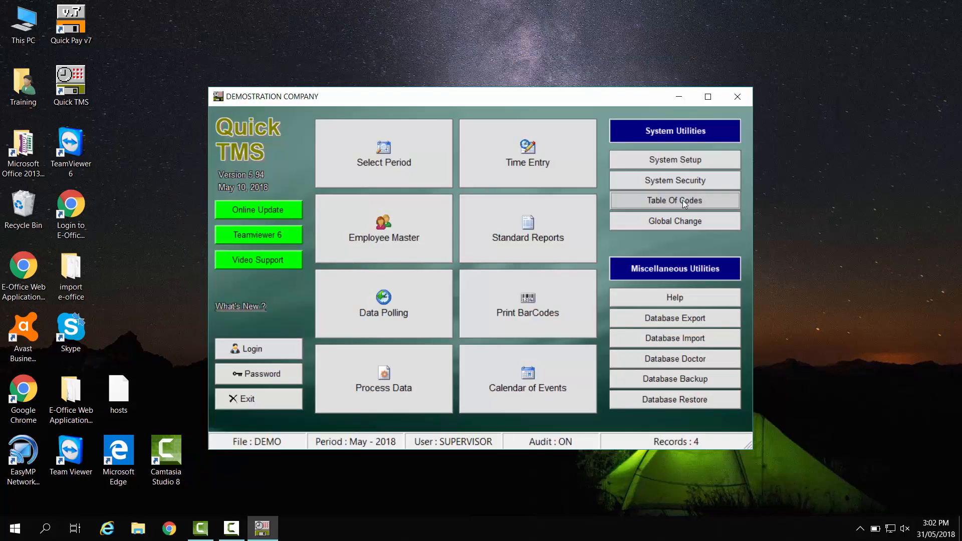
Step: Open Section B for the OFFICE section, check the work hour rounding options and exclude break hours for monthly rated employees
left_click(683, 200)
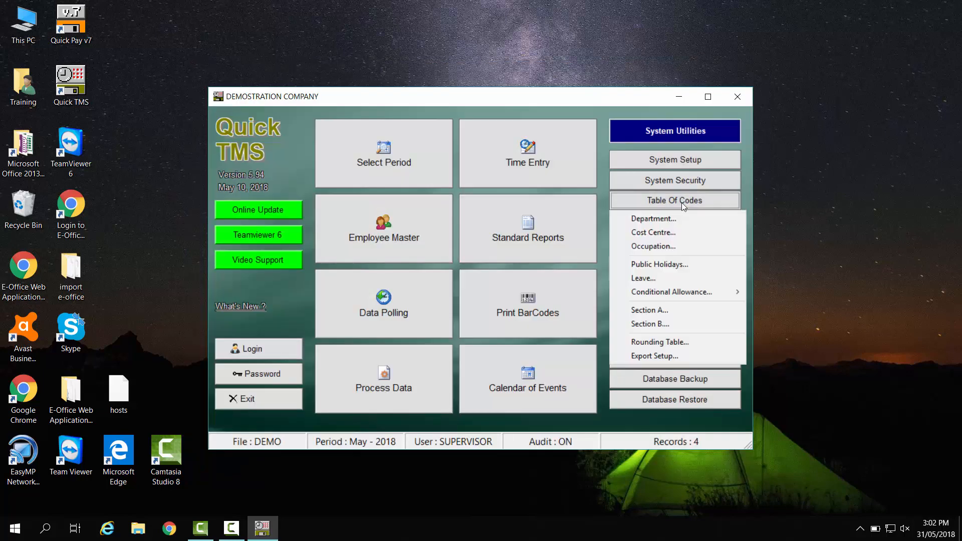
left_click(684, 324)
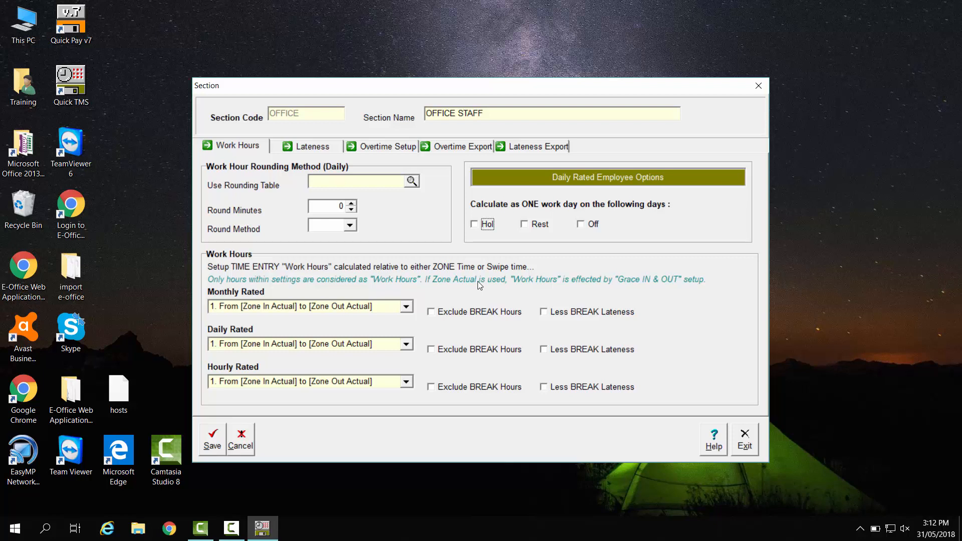
left_click(350, 227)
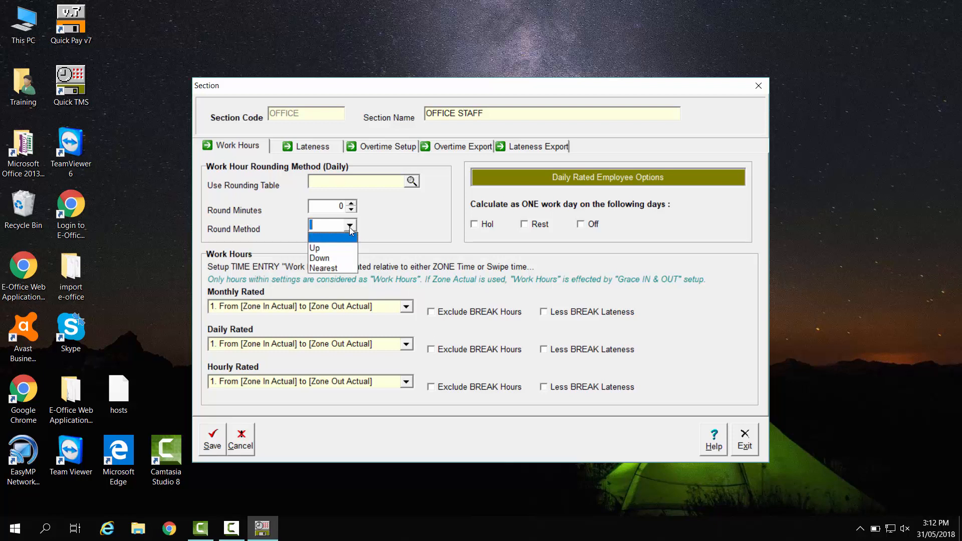
left_click(359, 228)
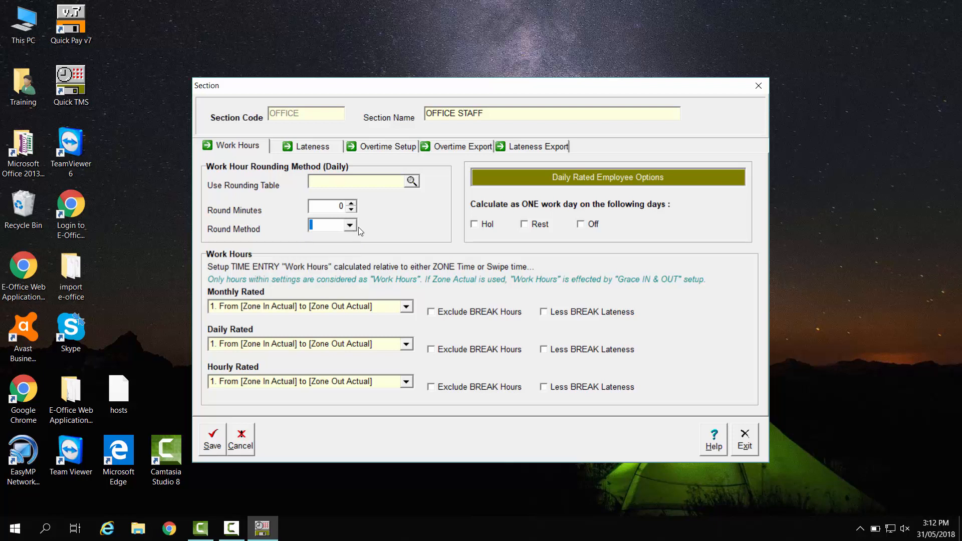
left_click(338, 208)
left_click(435, 315)
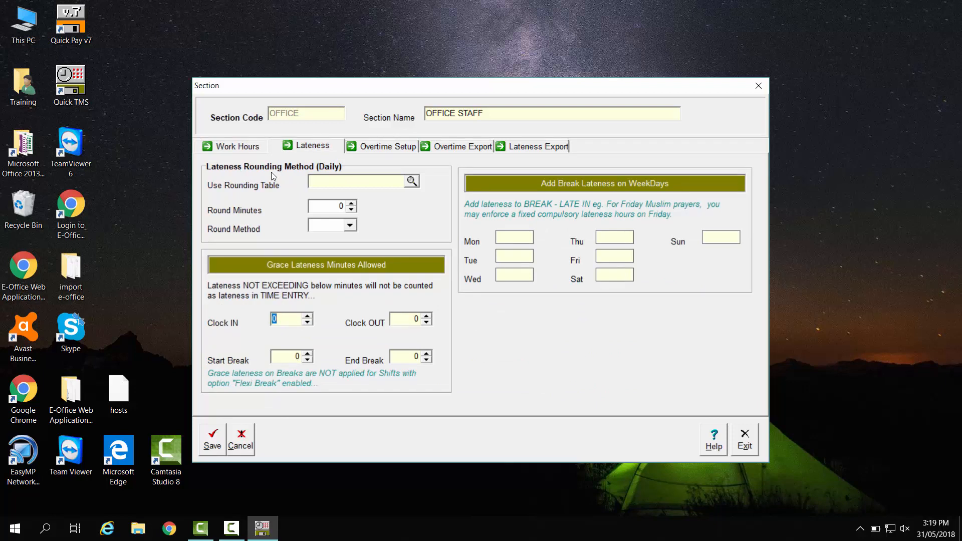
Step: Set the OFFICE section's lateness round minutes to 15 and the Clock IN grace lateness to 5 minutes
left_click(350, 226)
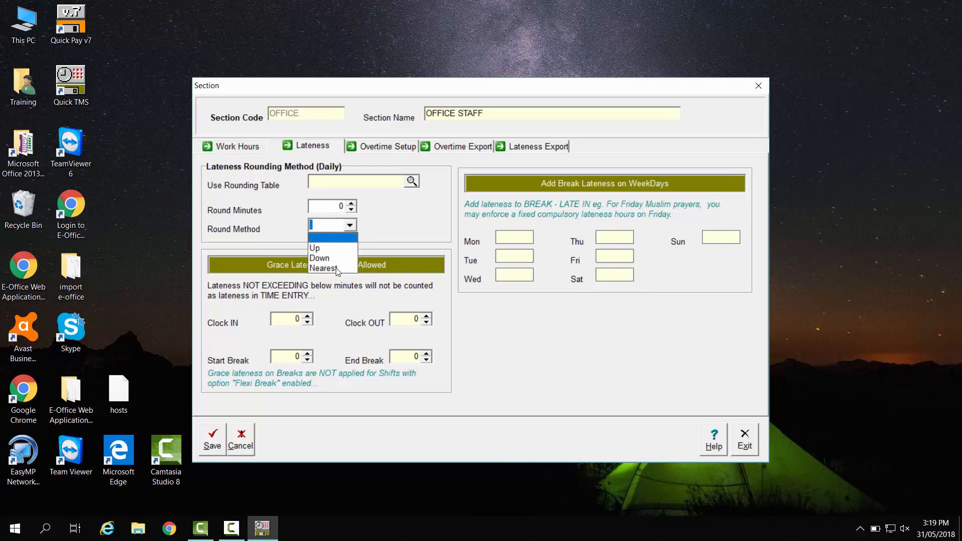
left_click(330, 248)
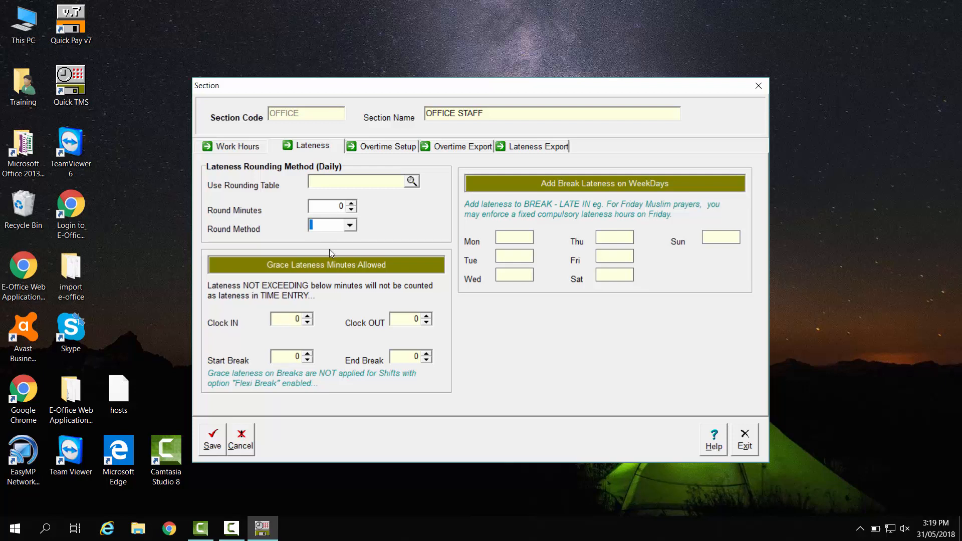
left_click(331, 209)
type("15")
left_click(279, 321)
type("5")
Step: Set the OFFICE section's daily overtime rounding to 30 minutes with the Down method
key("ctrl+Tab")
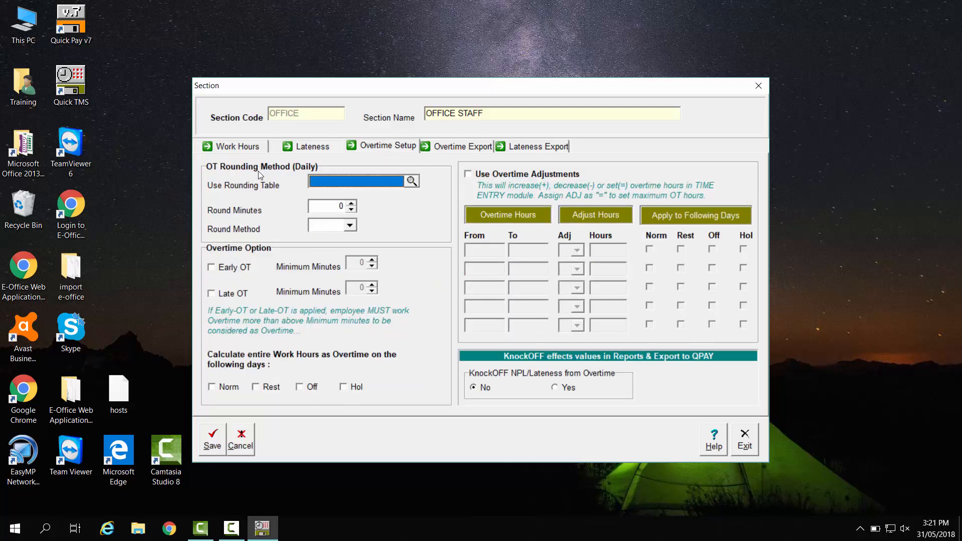
key("Tab")
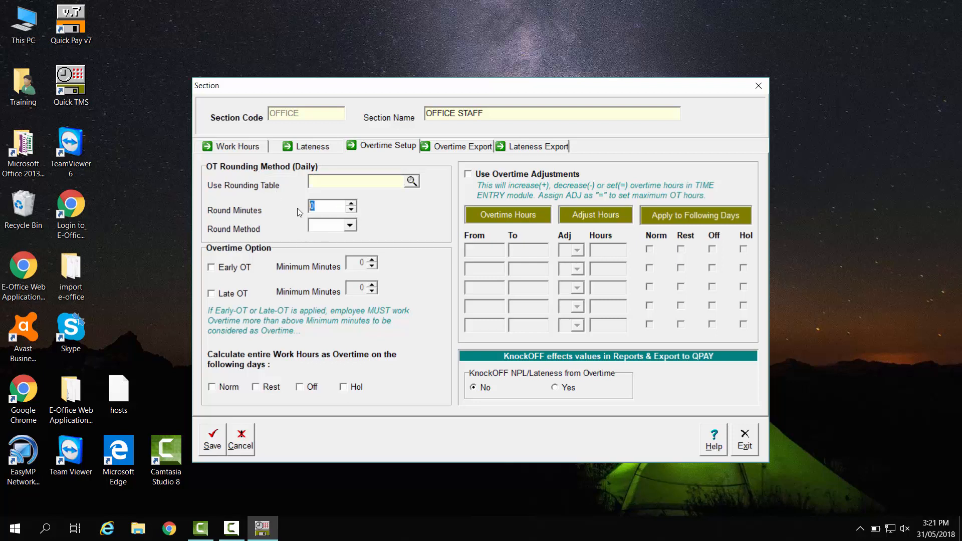
type("30")
left_click(350, 225)
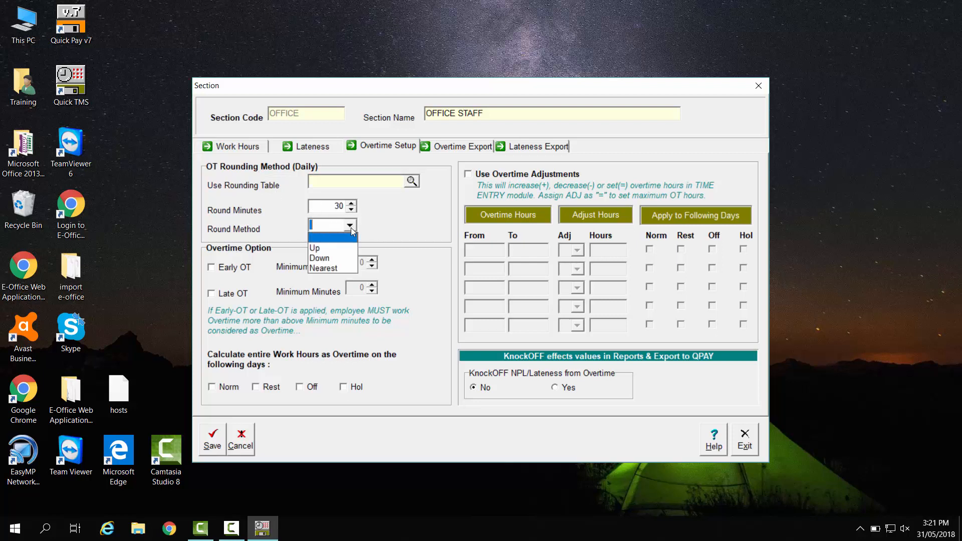
left_click(333, 257)
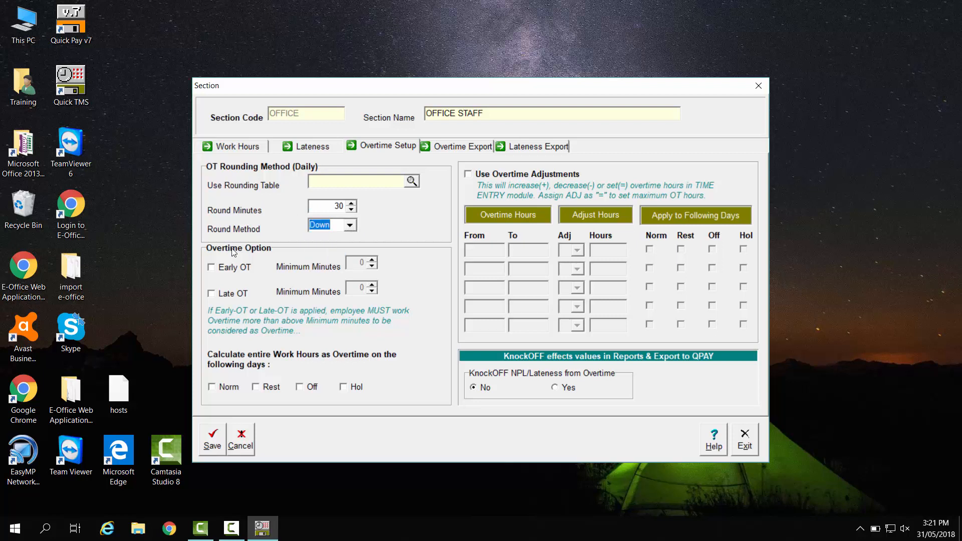
Step: Enable Late OT with a 30-minute minimum and count entire work hours as overtime on Rest, Off and Hol days
left_click(211, 295)
left_click(350, 289)
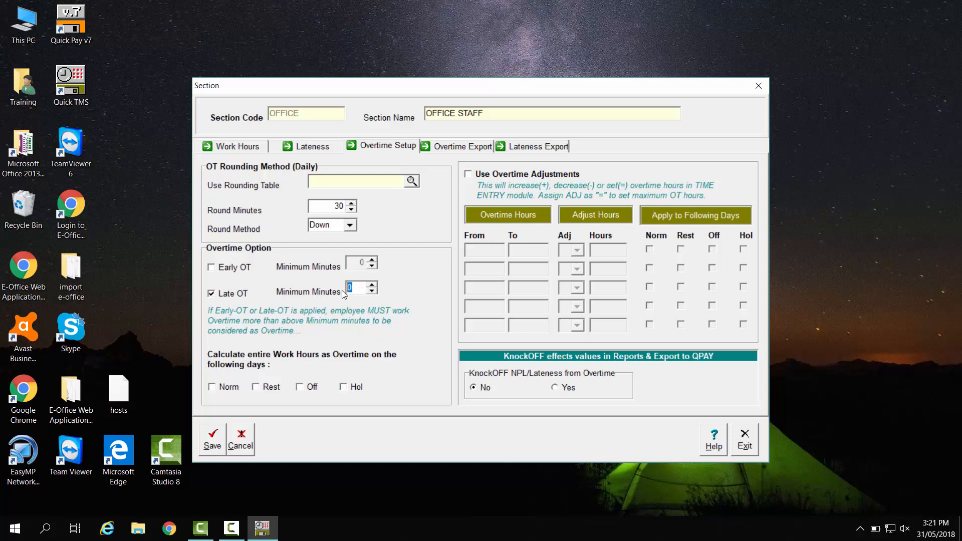
type("30")
left_click(261, 390)
left_click(307, 389)
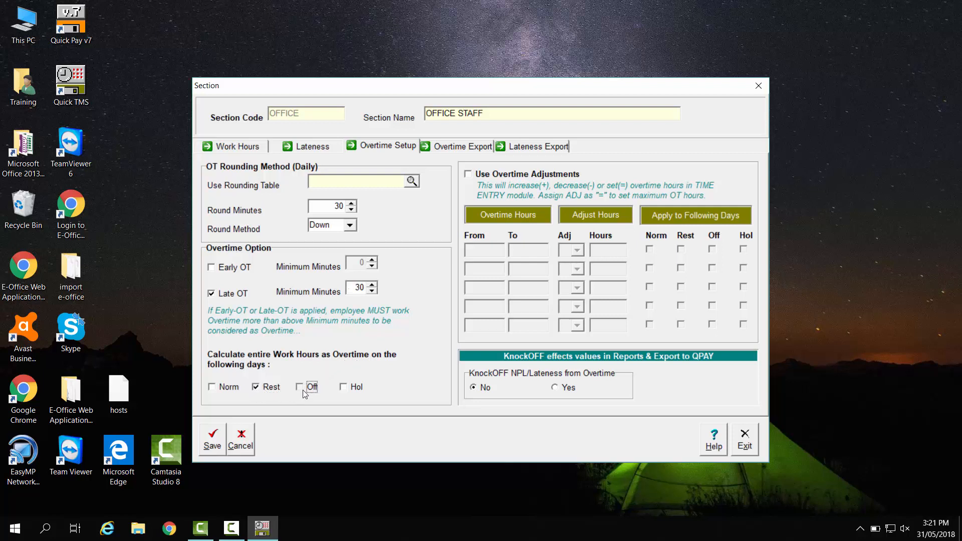
left_click(347, 391)
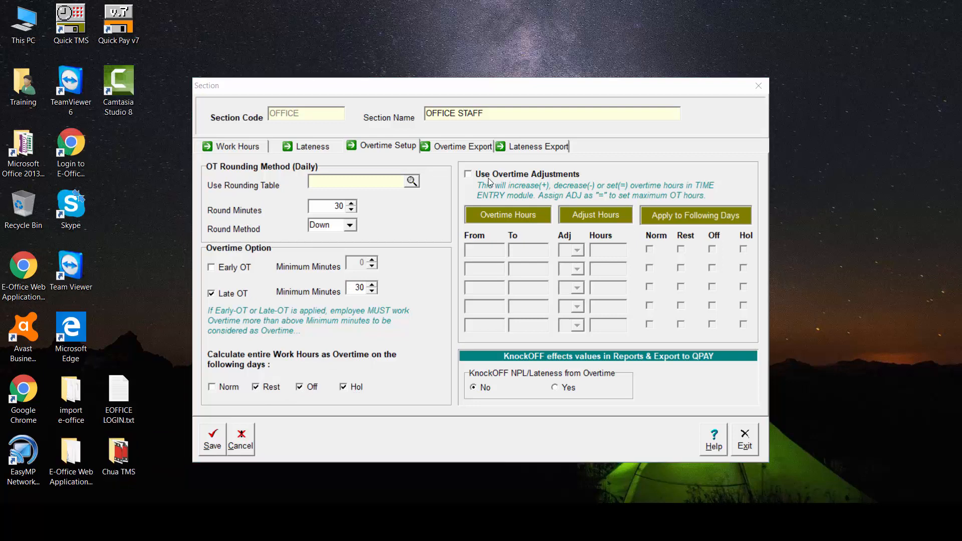
Step: Enable overtime adjustments and subtract 01:00 from overtime between 09:00 and 12:00 on Rest and Off days
left_click(488, 179)
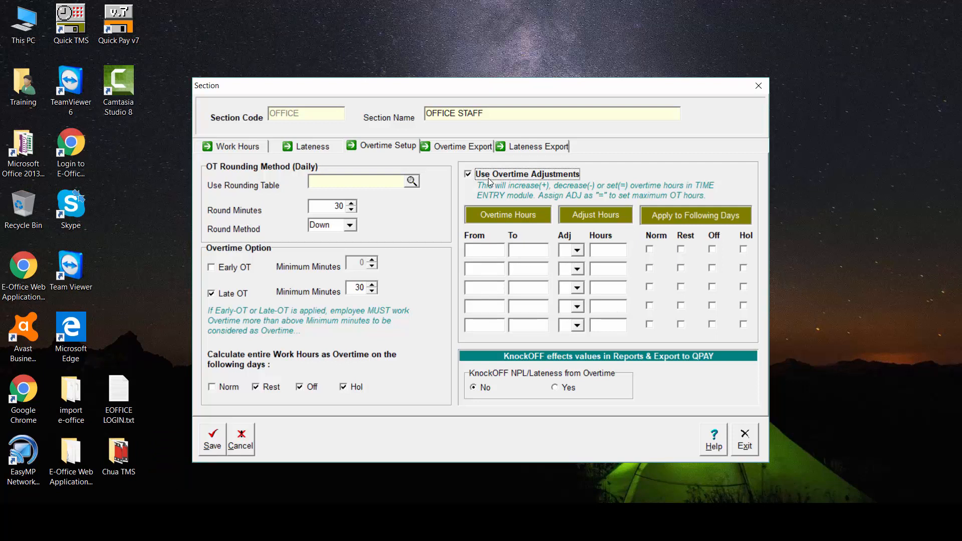
left_click(500, 255)
type("09:00")
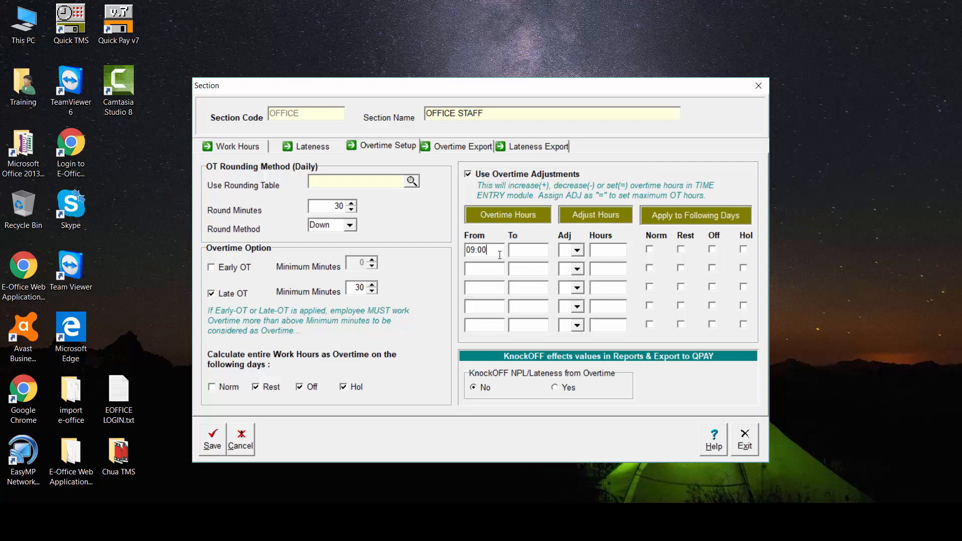
key("Tab")
type("12:00")
key("Tab")
left_click(577, 250)
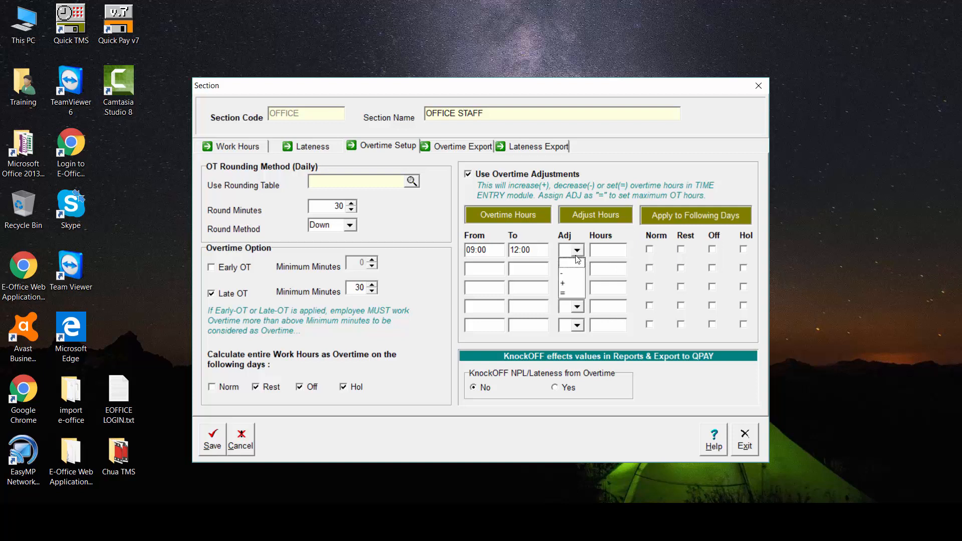
left_click(571, 274)
left_click(604, 253)
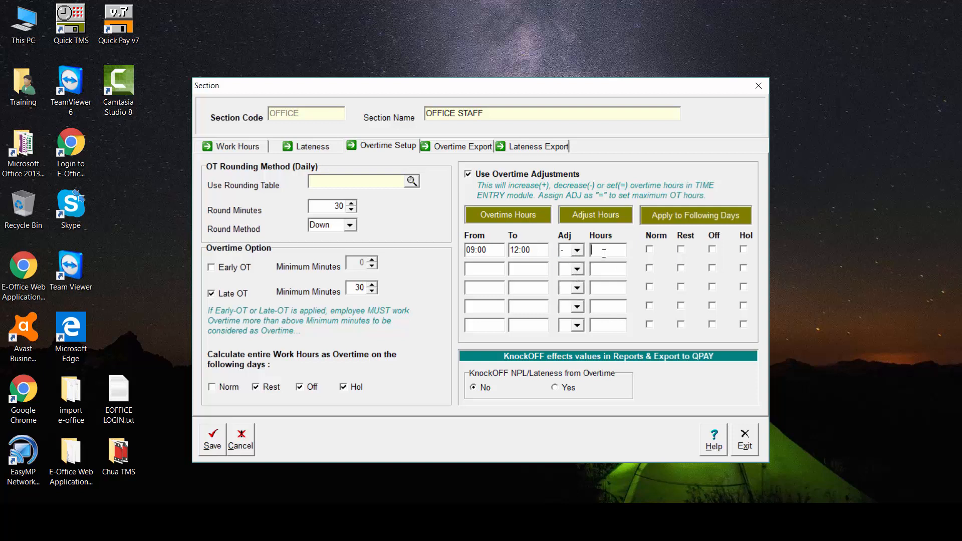
type("01:00")
left_click(682, 250)
left_click(713, 250)
Step: Set the knock-off of NPL/lateness from overtime to Yes and save the OFFICE section
left_click(565, 393)
left_click(213, 440)
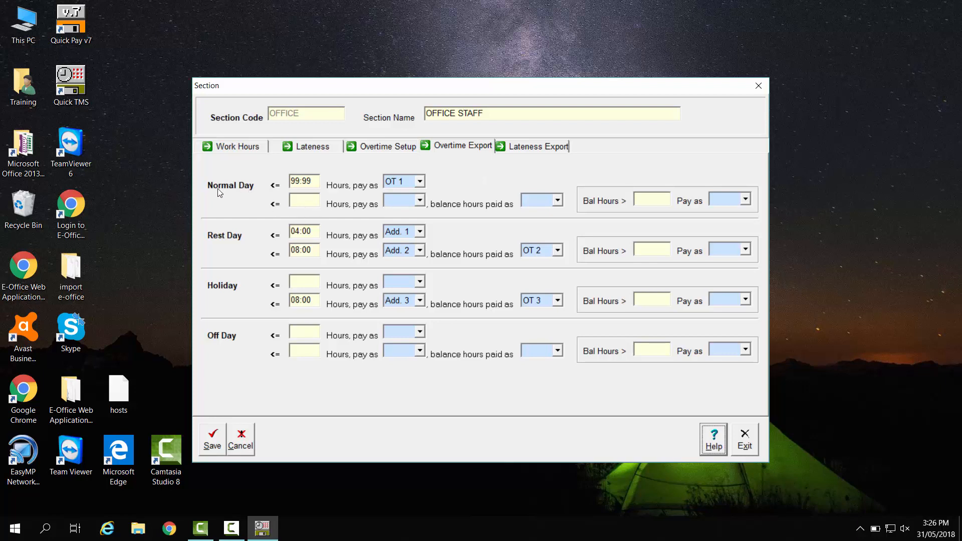
Step: Review the normal day and rest day hour limits in the OFFICE section's overtime export settings
left_click_drag(313, 182, 289, 185)
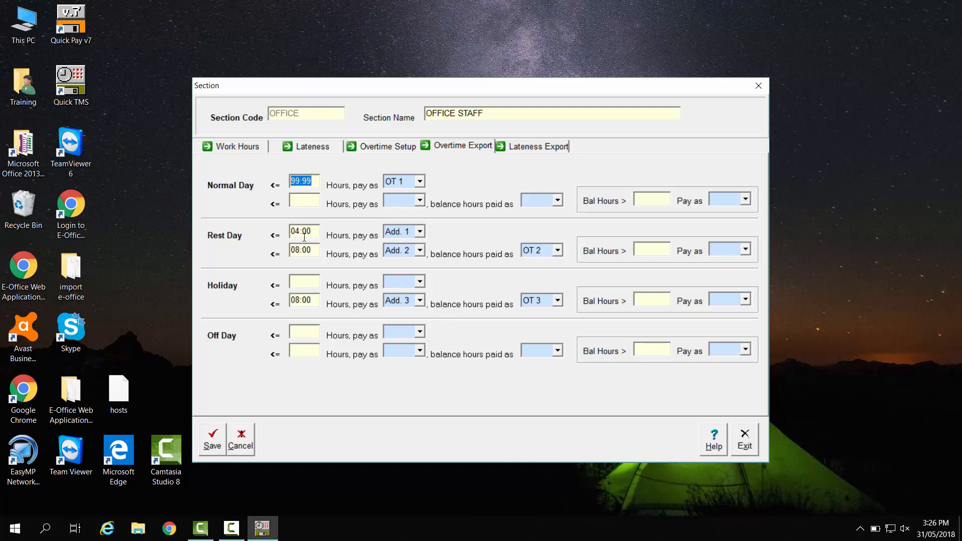
left_click_drag(316, 235, 291, 236)
left_click_drag(315, 250, 289, 256)
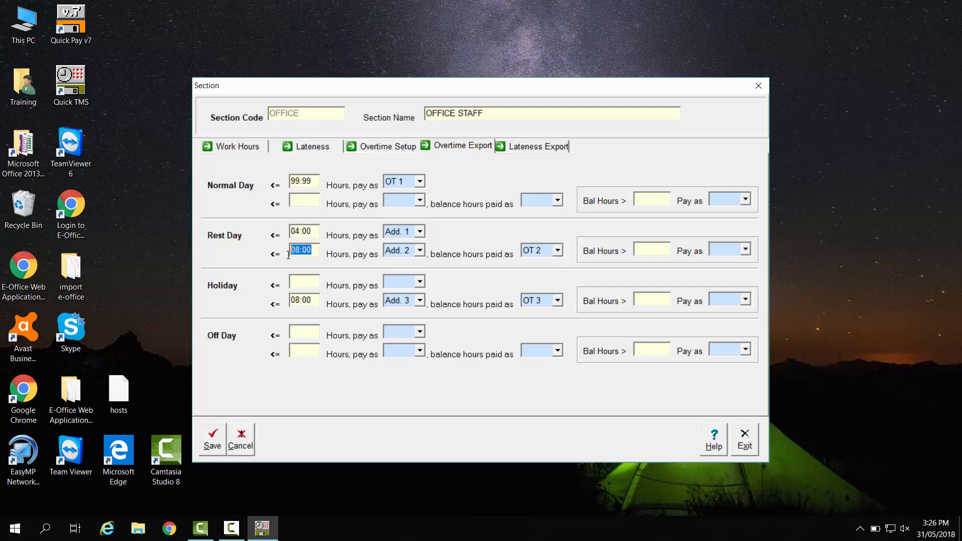
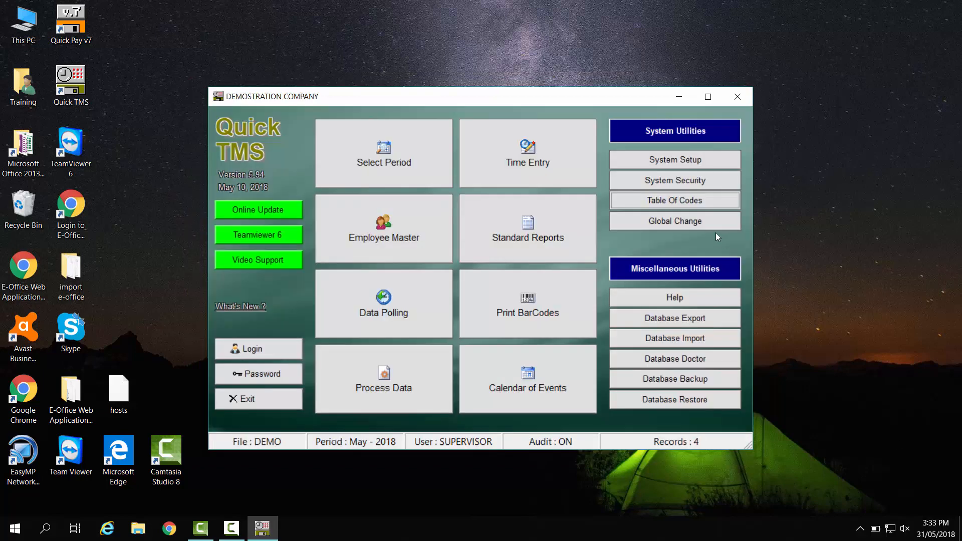
Step: Open the OT rounding table for editing, review its minute ranges and round-to values, and save it
left_click(689, 206)
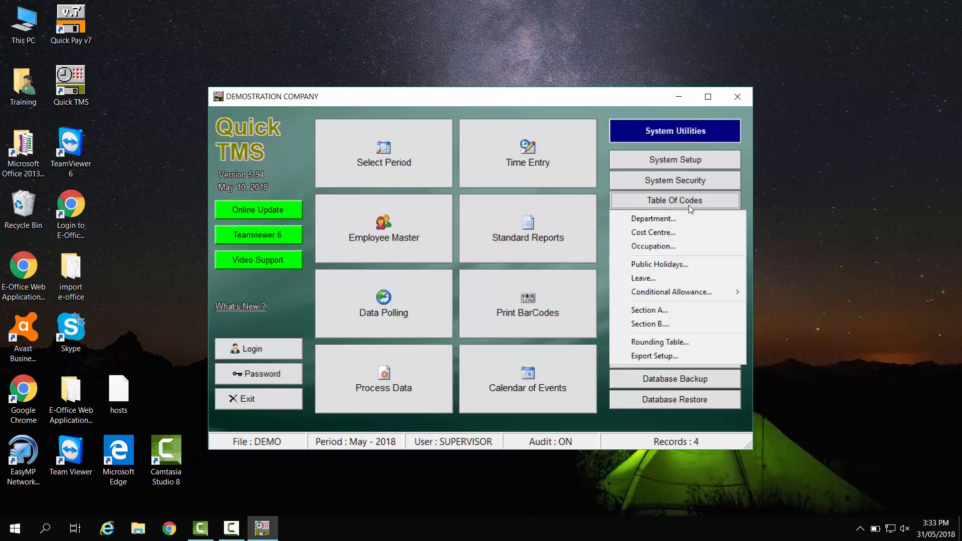
left_click(667, 343)
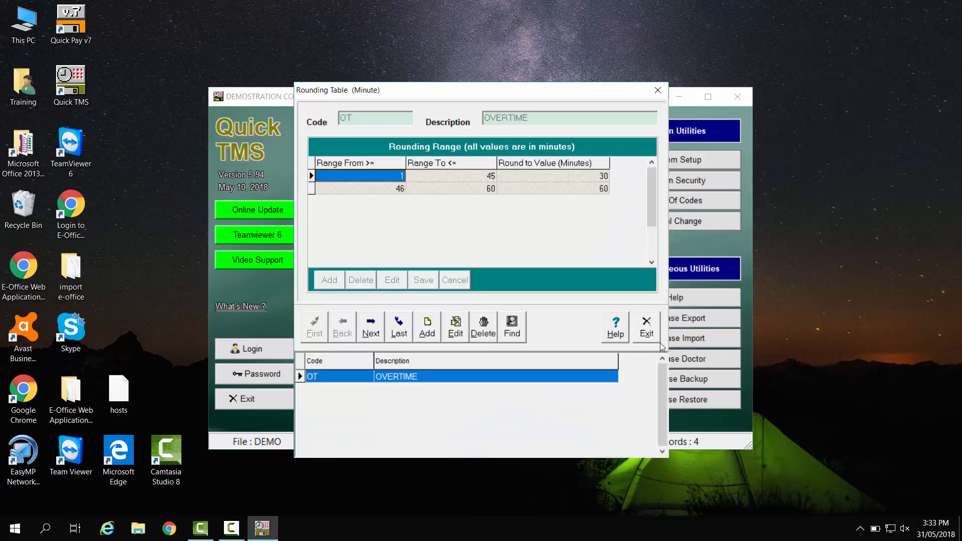
left_click(456, 338)
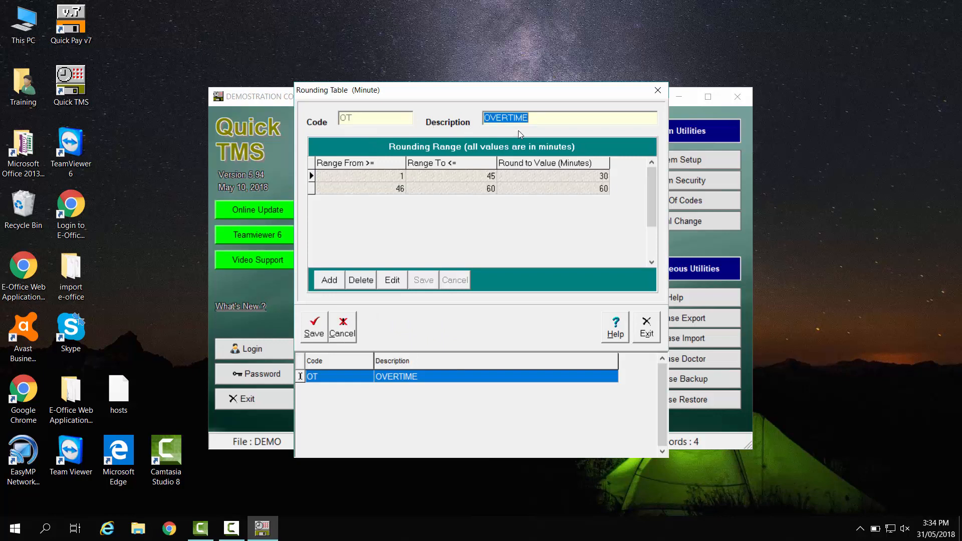
left_click(367, 176)
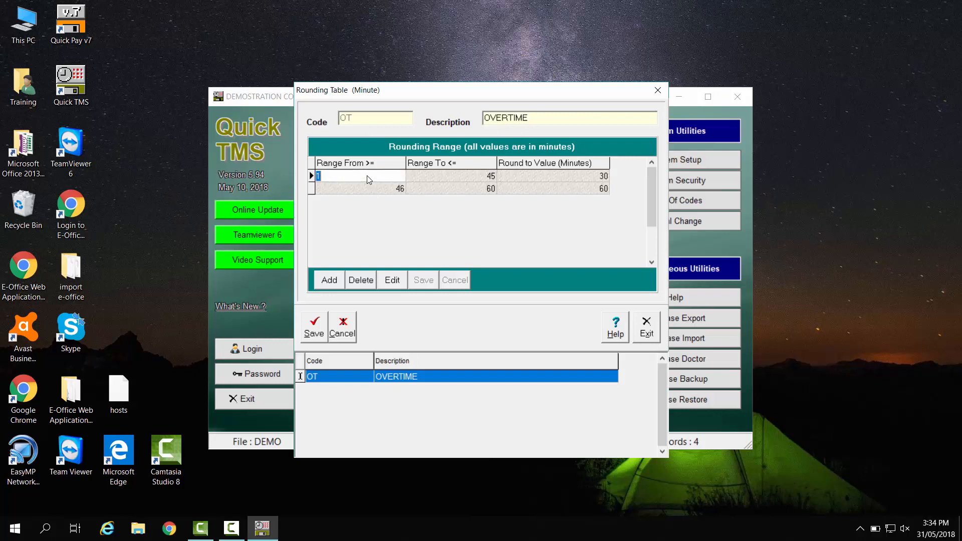
left_click(441, 176)
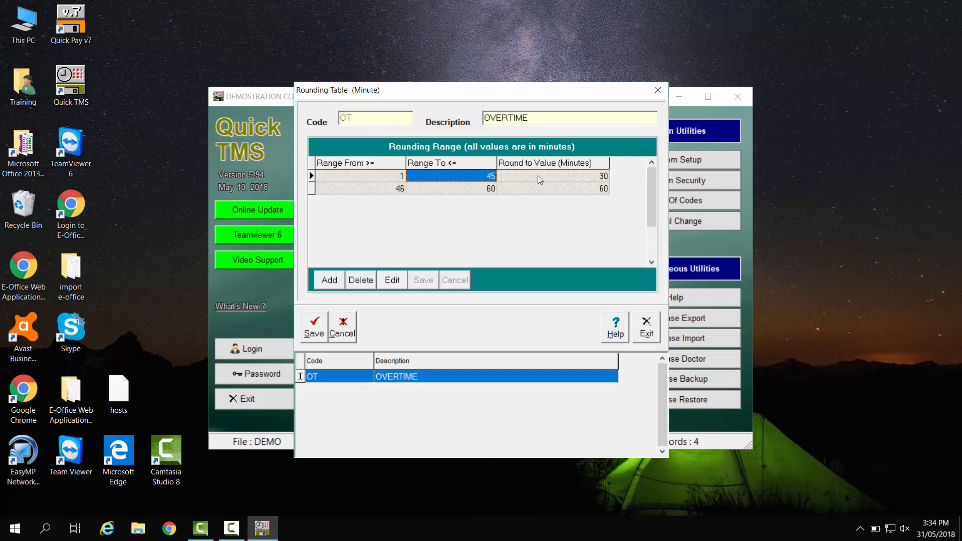
left_click(552, 177)
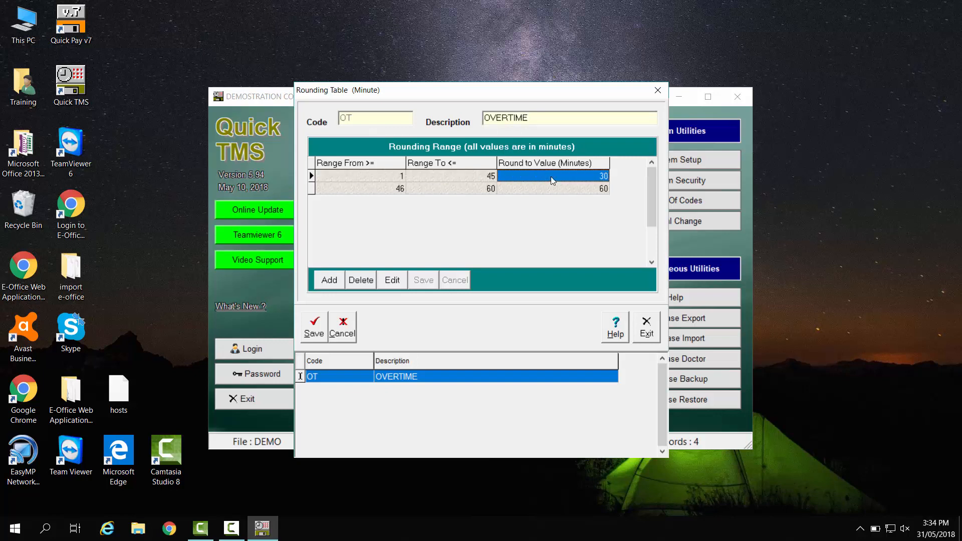
left_click(381, 191)
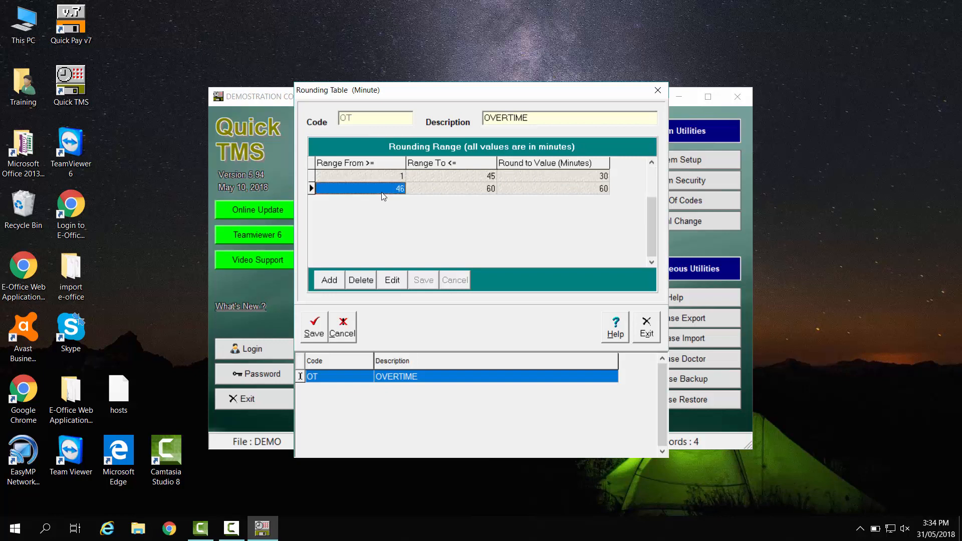
left_click(446, 192)
left_click(594, 193)
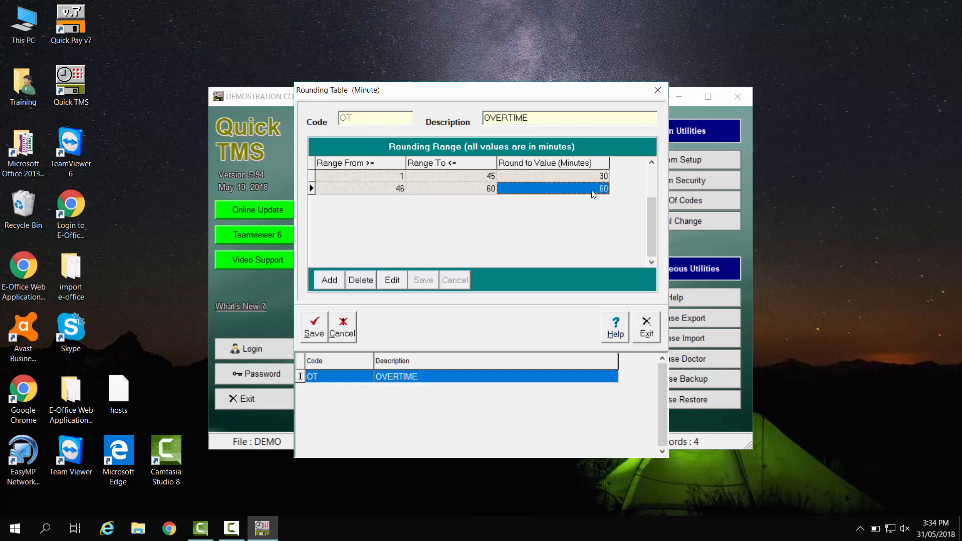
left_click(314, 331)
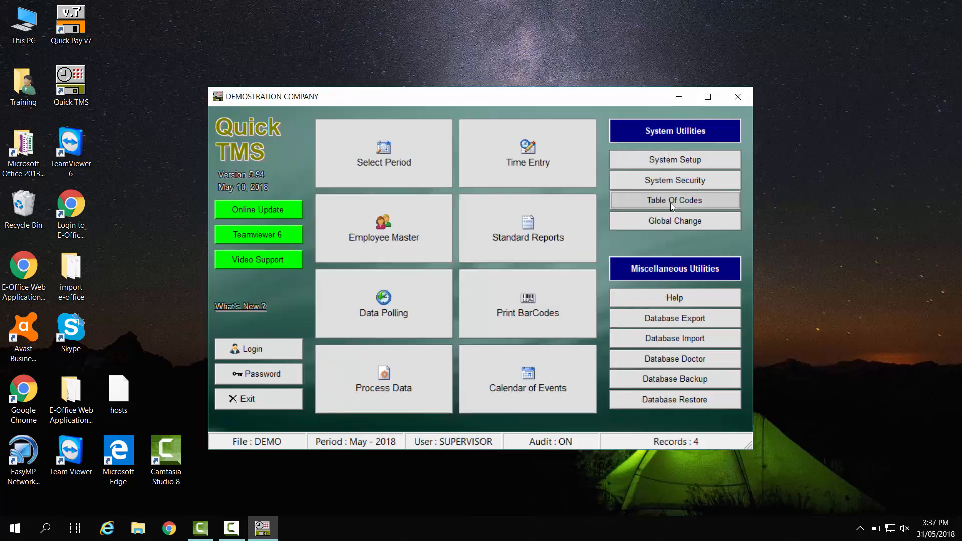
Step: Set the DEFAULT export setup to export Non Paid Leave, Late Minutes, Early Minutes, Allowances, Shift Allowance and Overtime at End Month, and save it
left_click(671, 203)
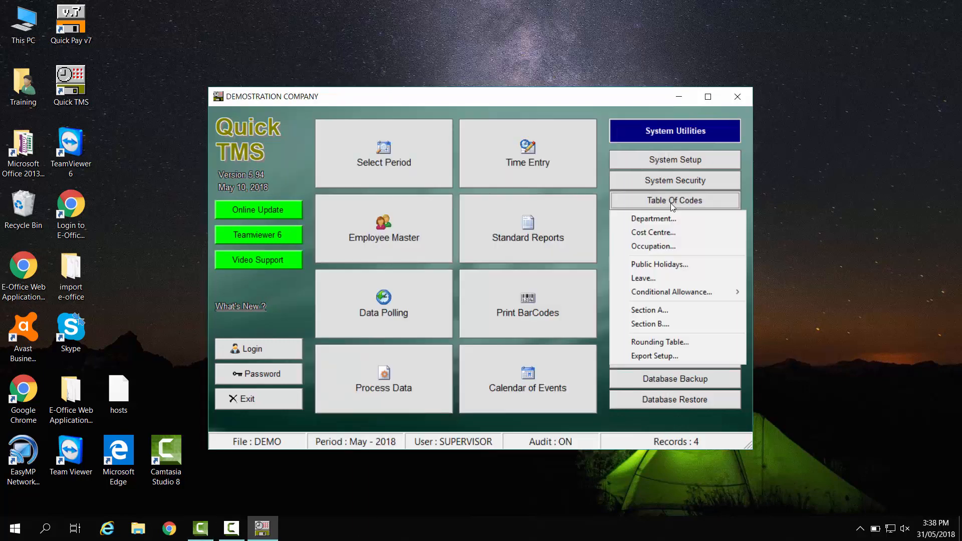
left_click(675, 357)
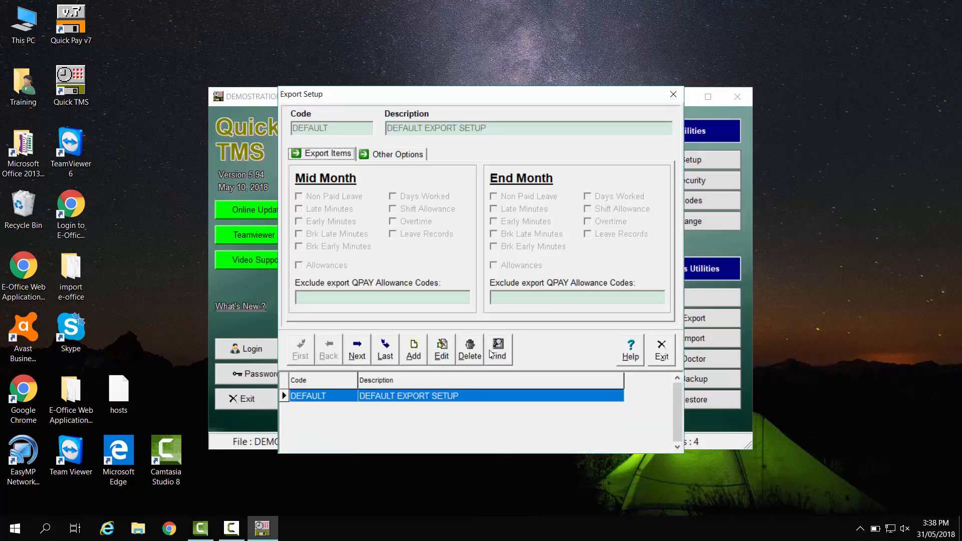
left_click(443, 356)
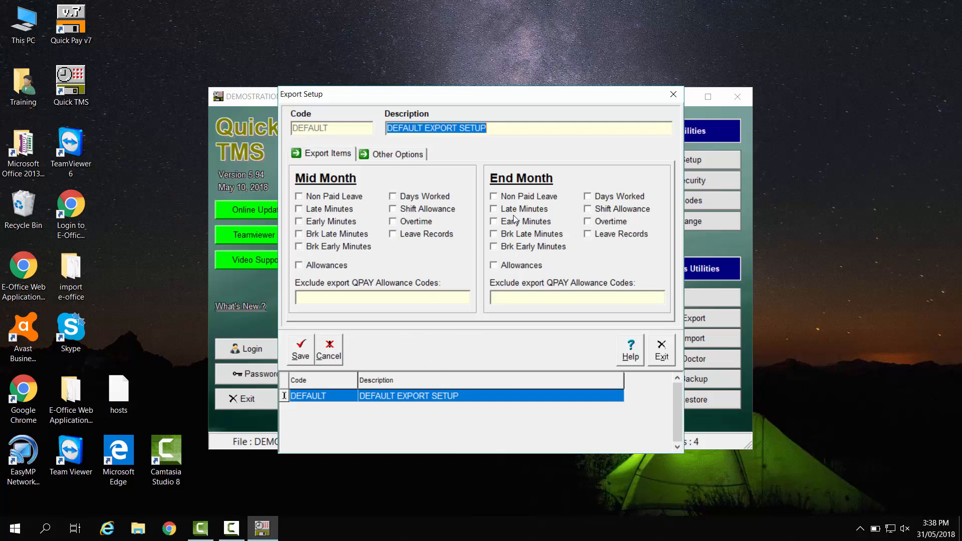
left_click(494, 197)
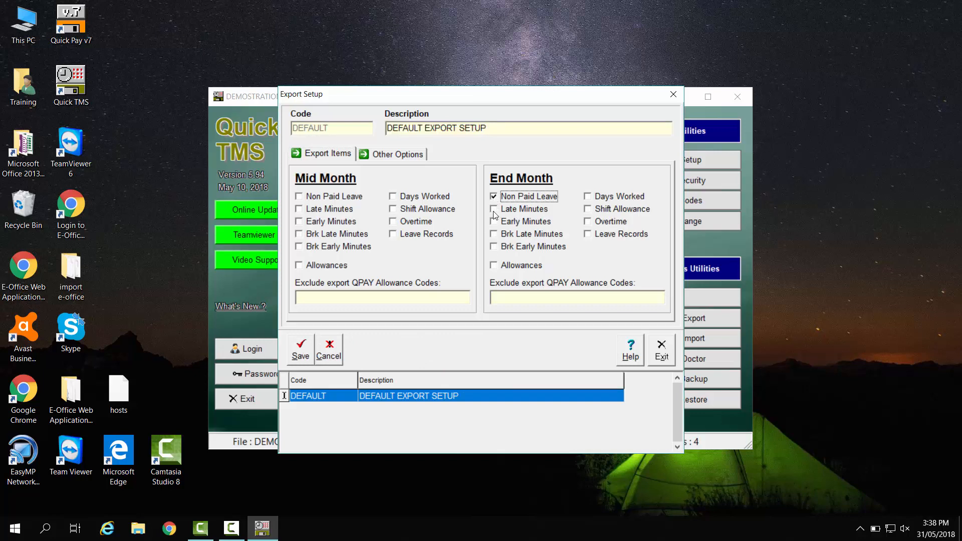
left_click(493, 210)
left_click(494, 222)
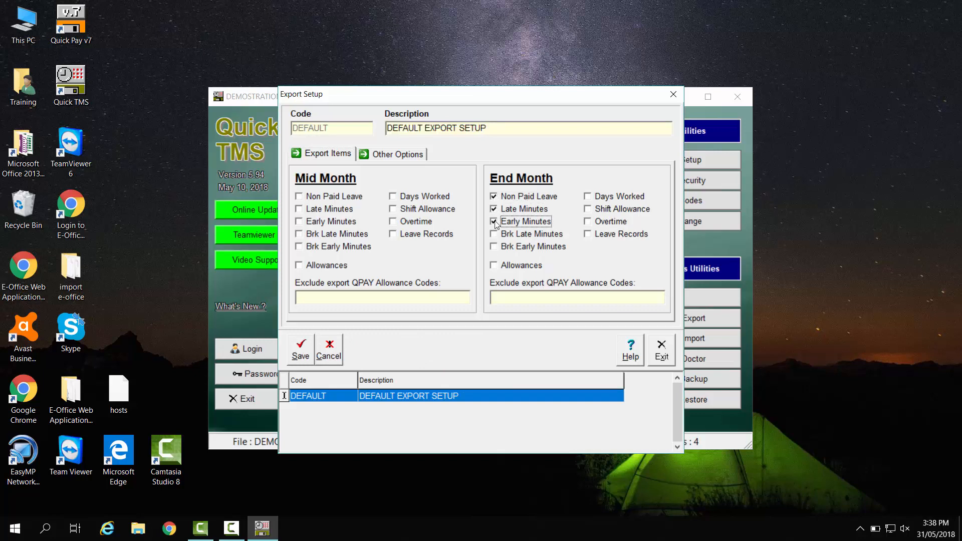
left_click(495, 266)
left_click(590, 210)
left_click(589, 223)
left_click(305, 357)
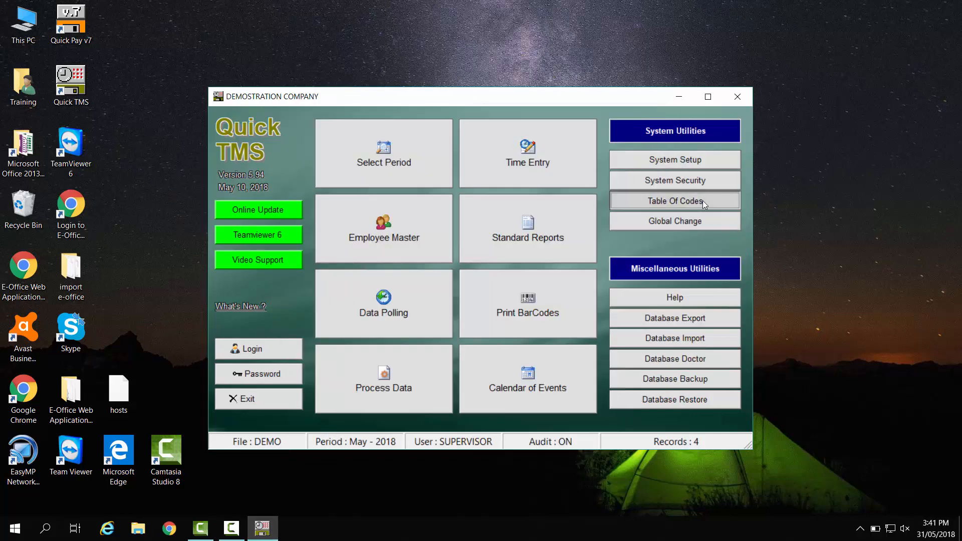
Step: Select fiscal year 2018 and the May period as the working period
left_click(702, 201)
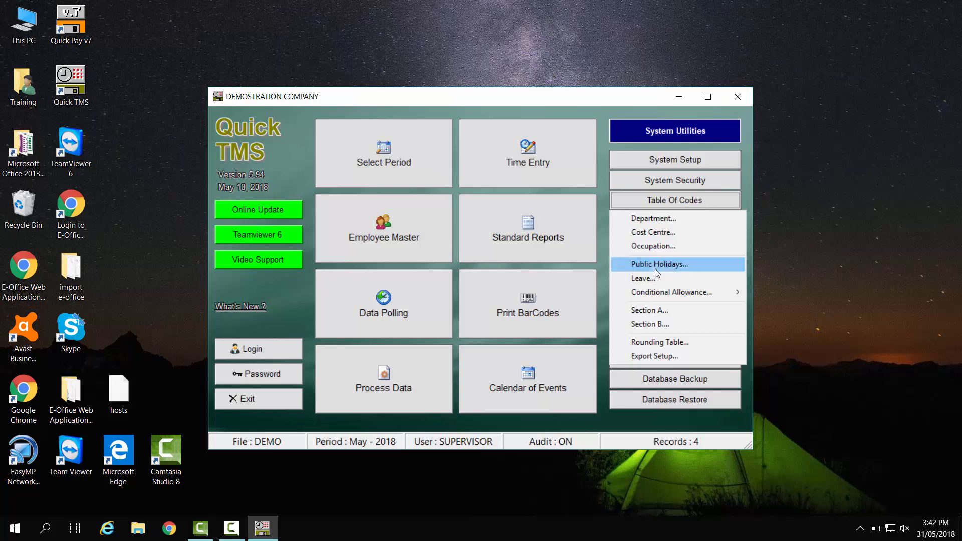
left_click(416, 162)
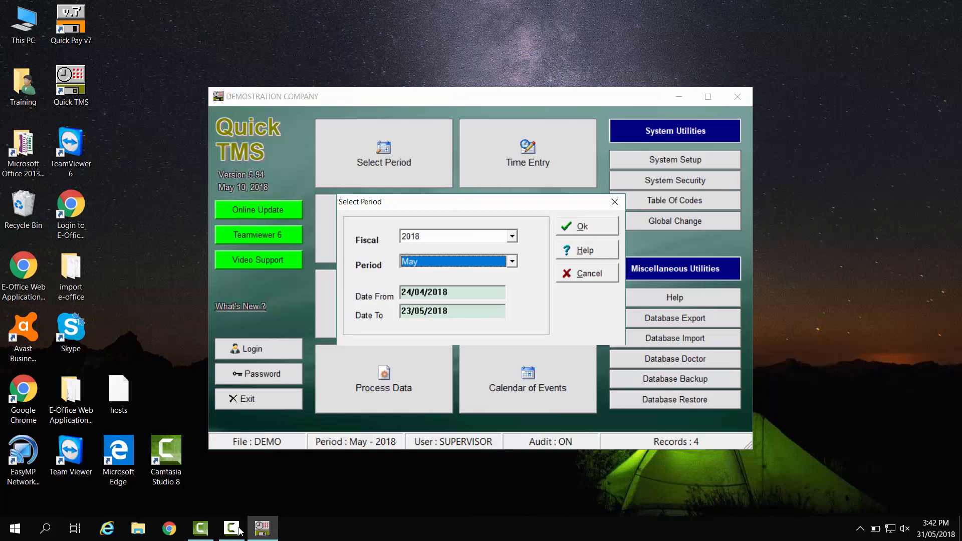
left_click(512, 238)
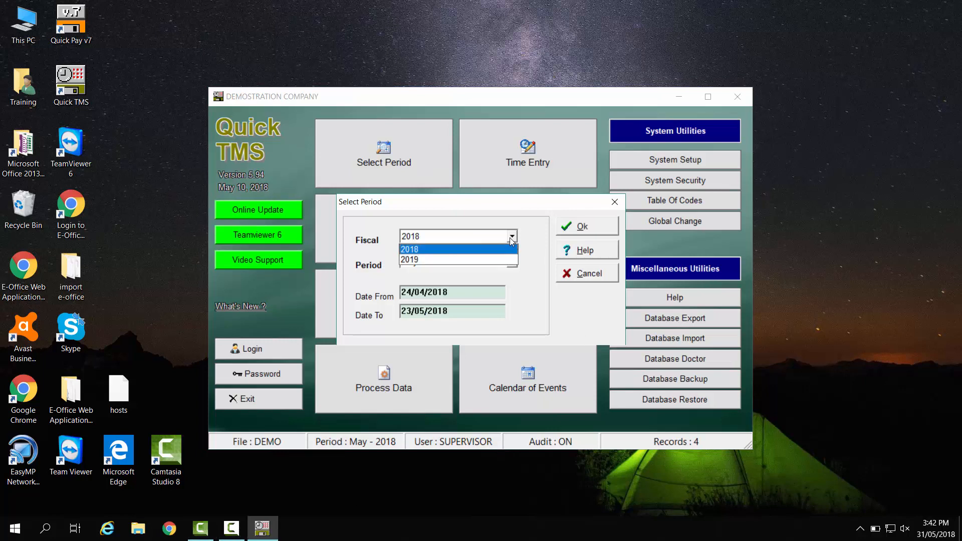
left_click(512, 241)
left_click(512, 263)
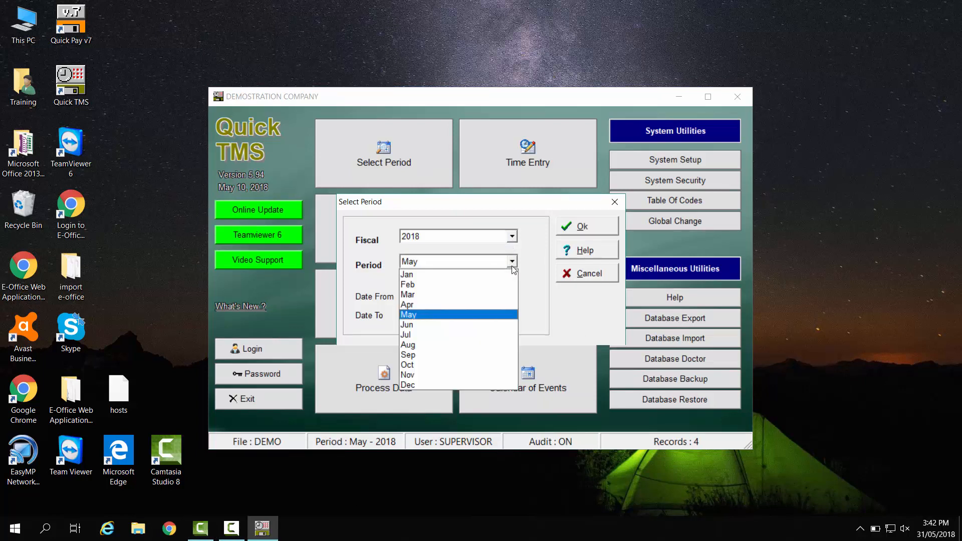
left_click(512, 266)
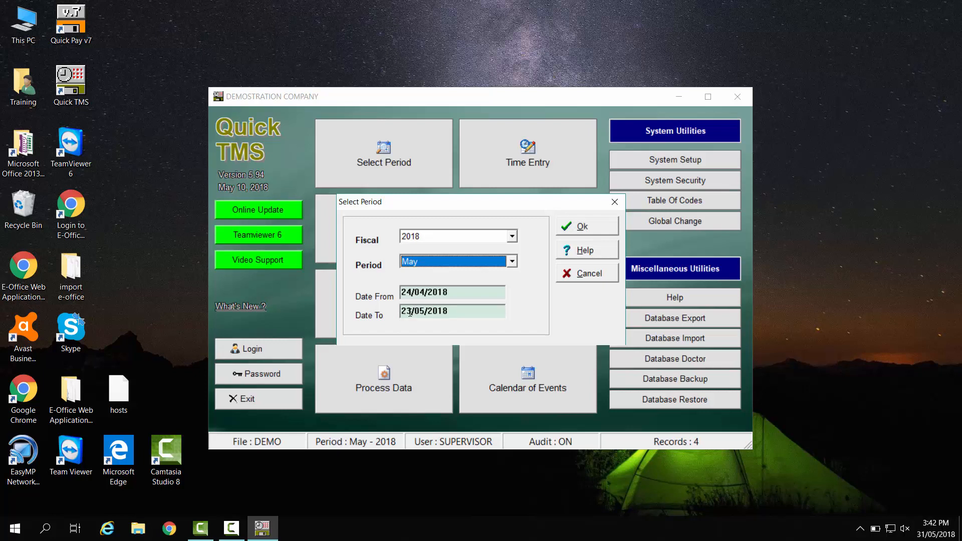
left_click(582, 227)
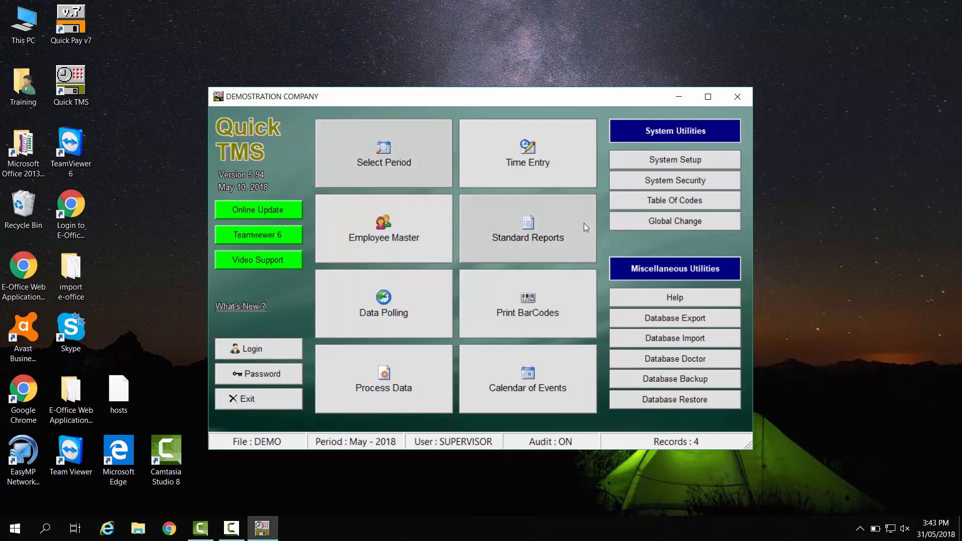
left_click(433, 234)
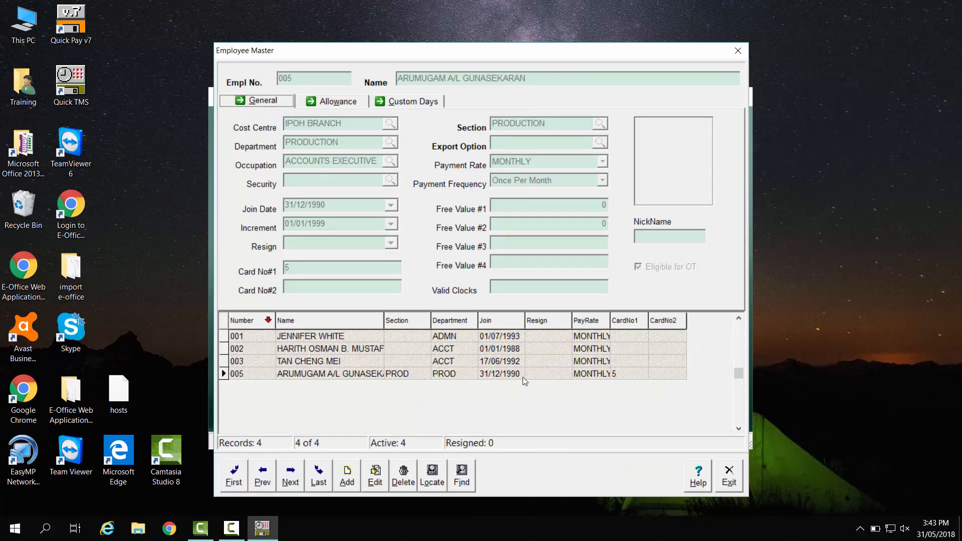
left_click(347, 482)
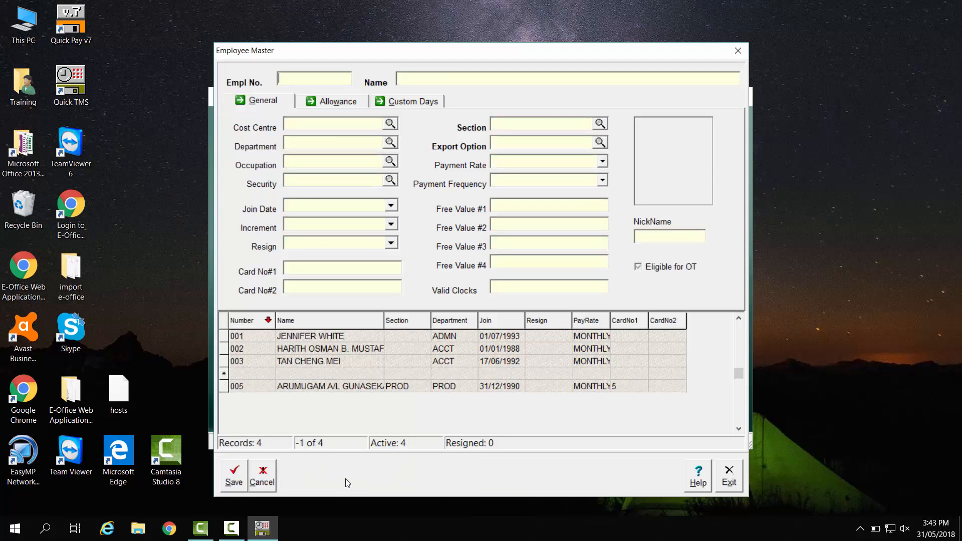
left_click(269, 484)
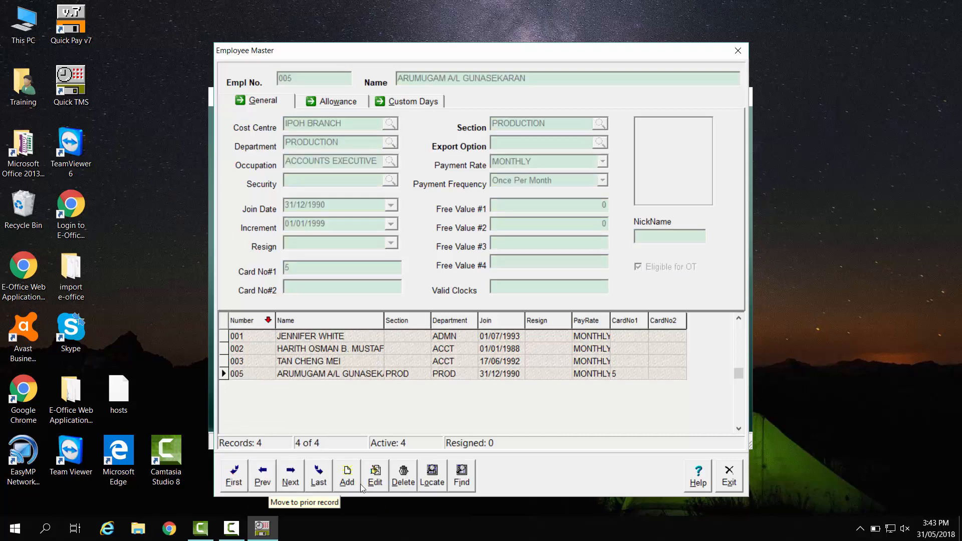
left_click(731, 482)
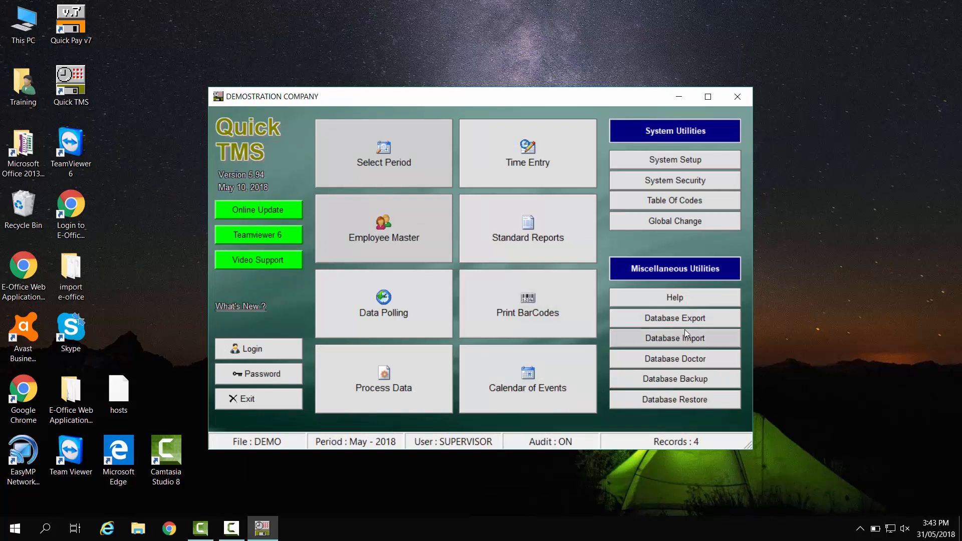
Step: Set the Employee Master import source to the Quick Pay Ver7 database directory C:\QPAY7\DATA\DEMO2018
left_click(703, 341)
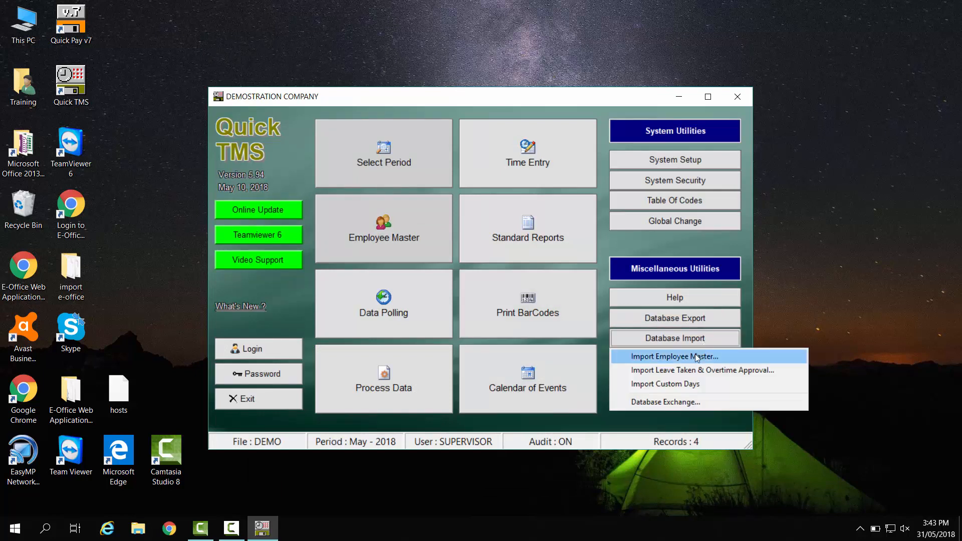
left_click(696, 356)
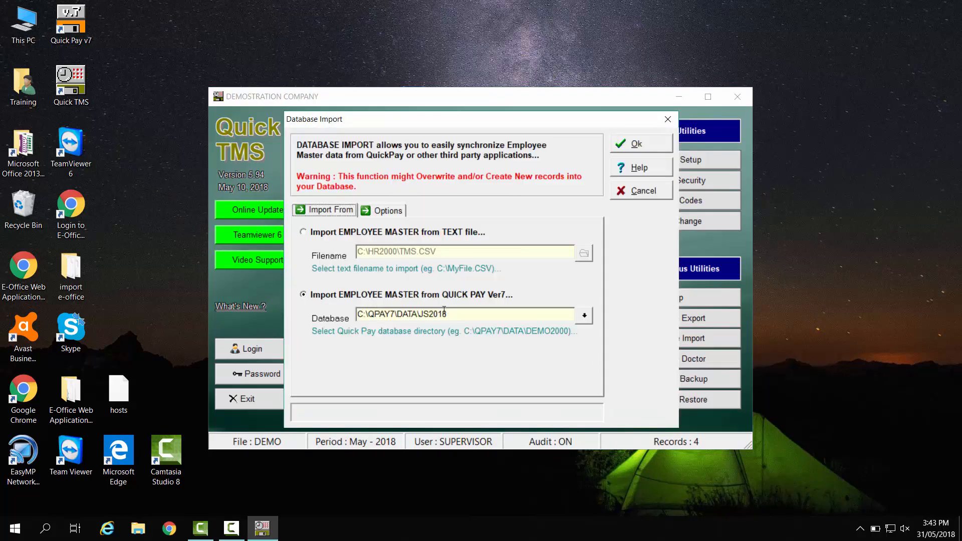
left_click(585, 316)
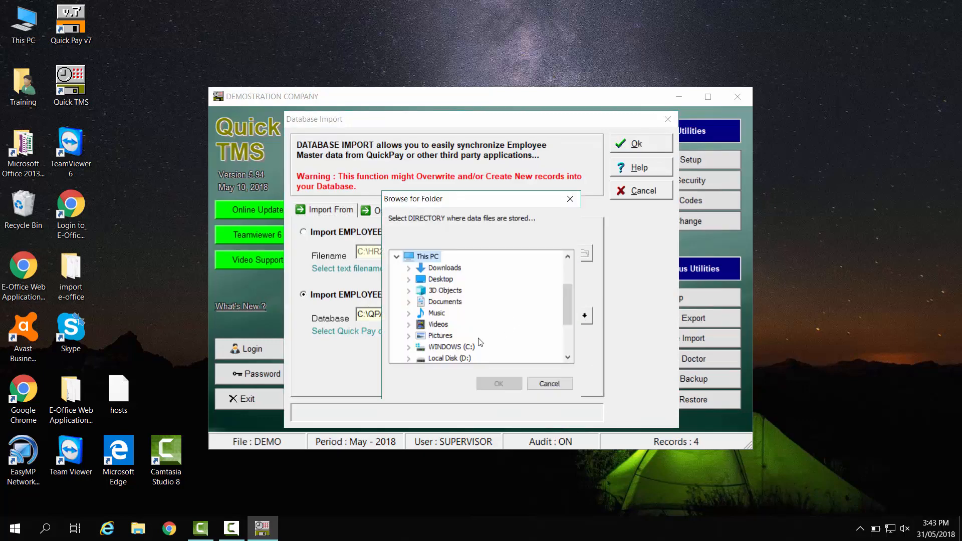
double_click(466, 347)
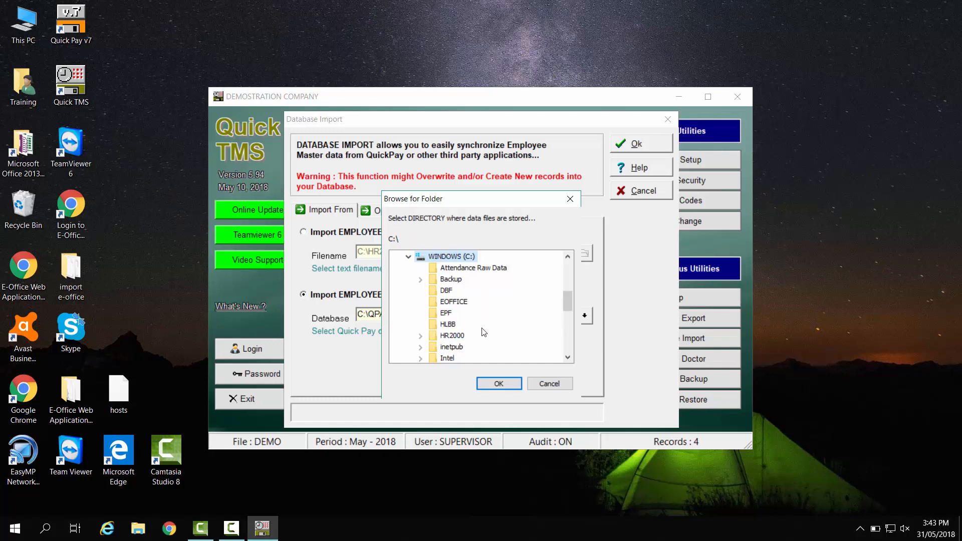
scroll(487, 342, "down", 3)
double_click(452, 313)
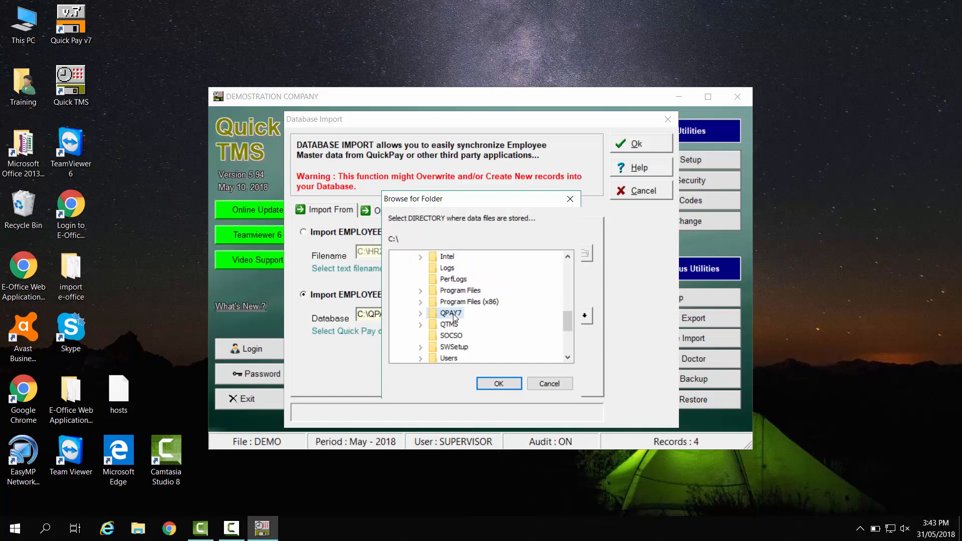
double_click(468, 315)
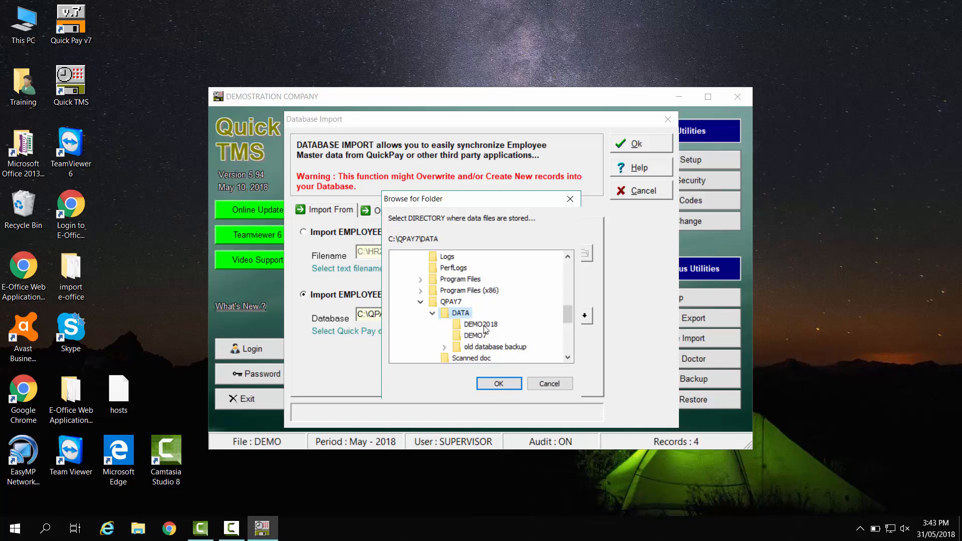
left_click(486, 327)
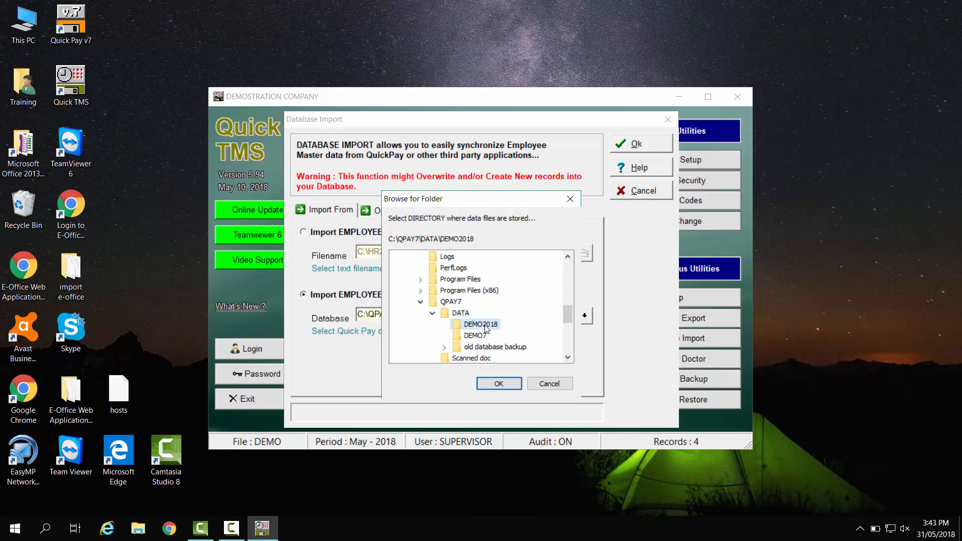
left_click(510, 384)
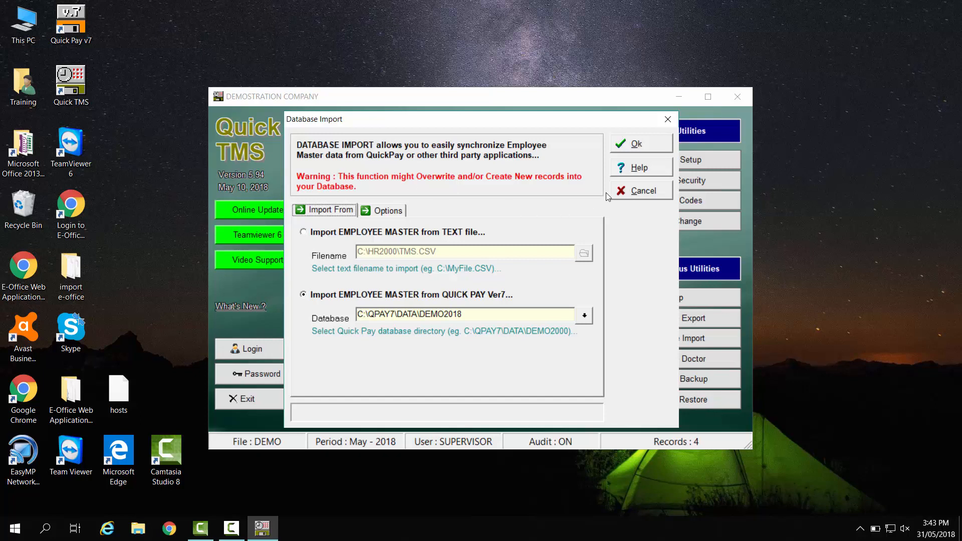
Step: Run the Employee Master import from Quick Pay and accept the new employee record
left_click(636, 144)
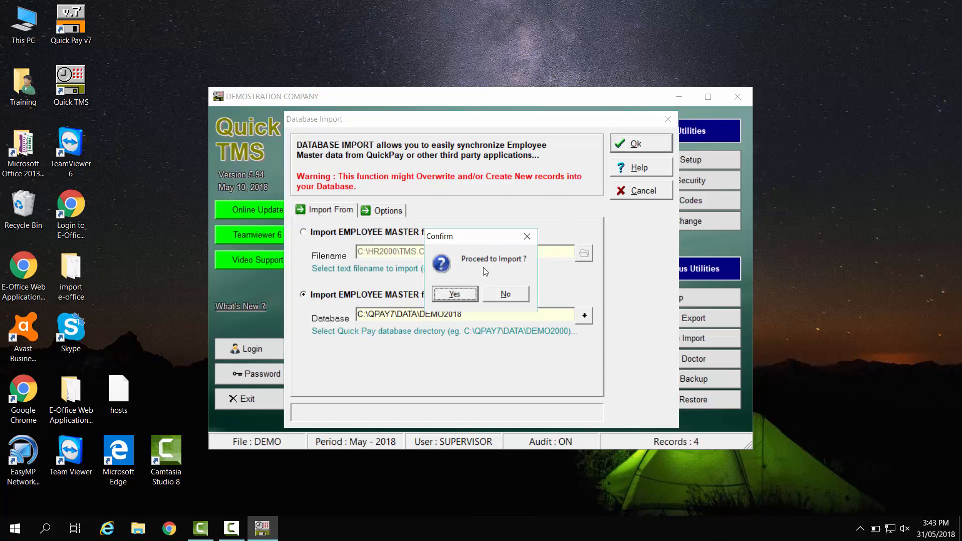
left_click(465, 296)
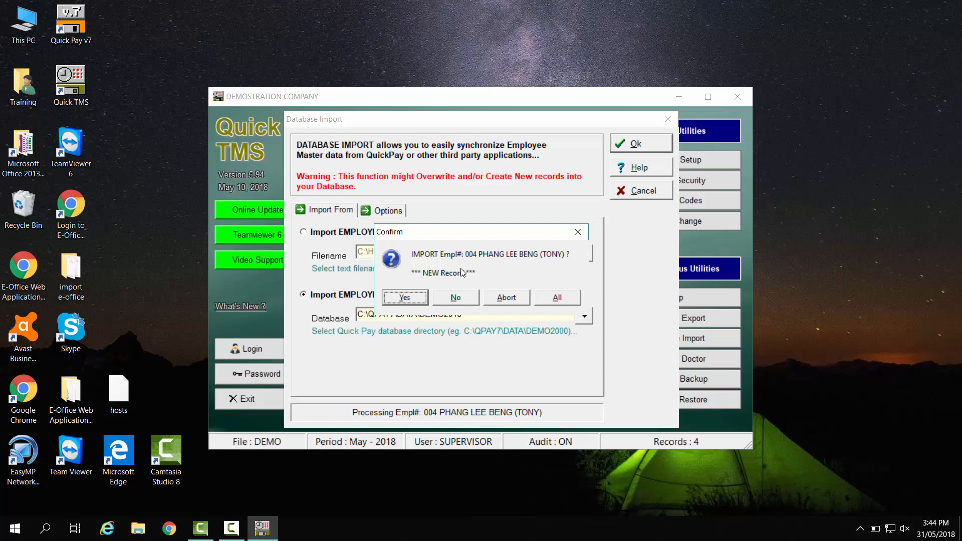
left_click(403, 299)
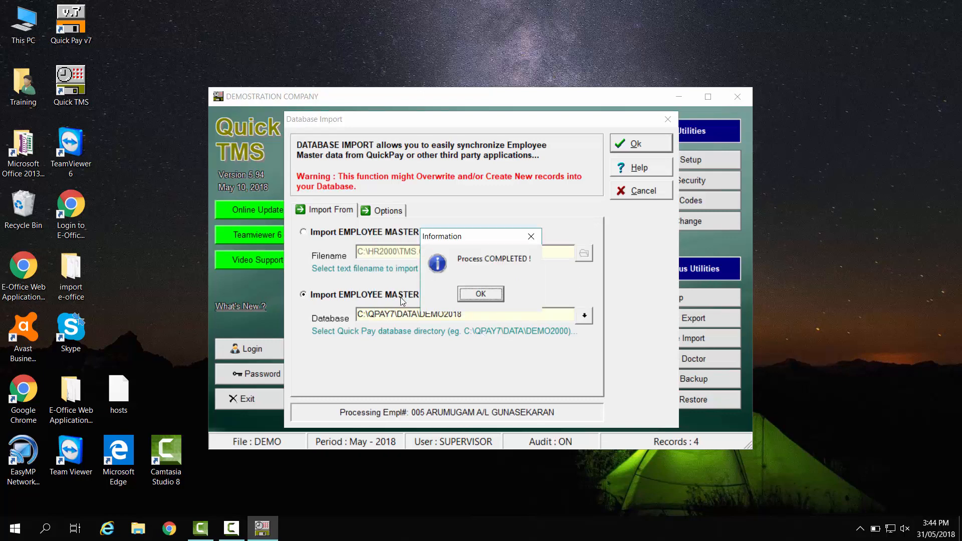
left_click(481, 294)
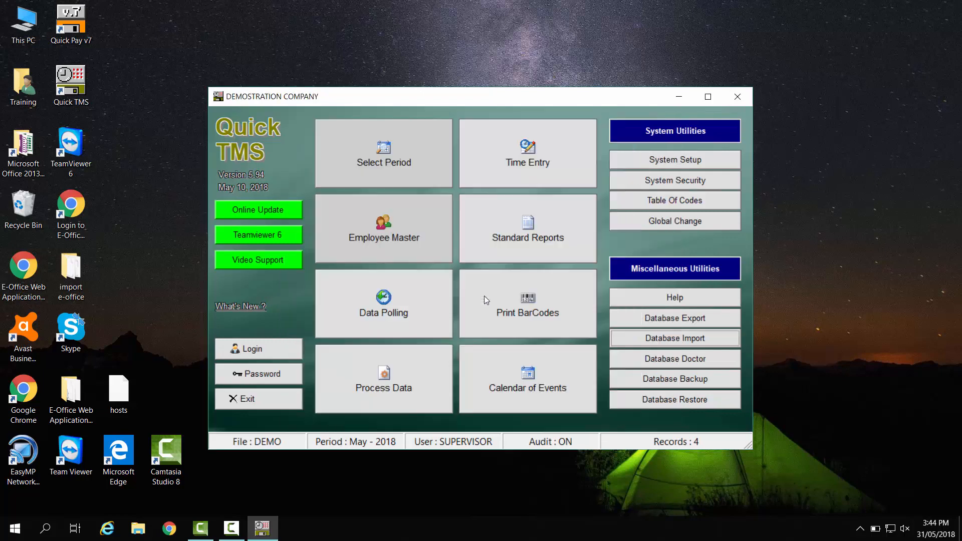
Step: Edit the newly imported employee's record in Employee Master and assign the OFFICE STAFF section
left_click(388, 236)
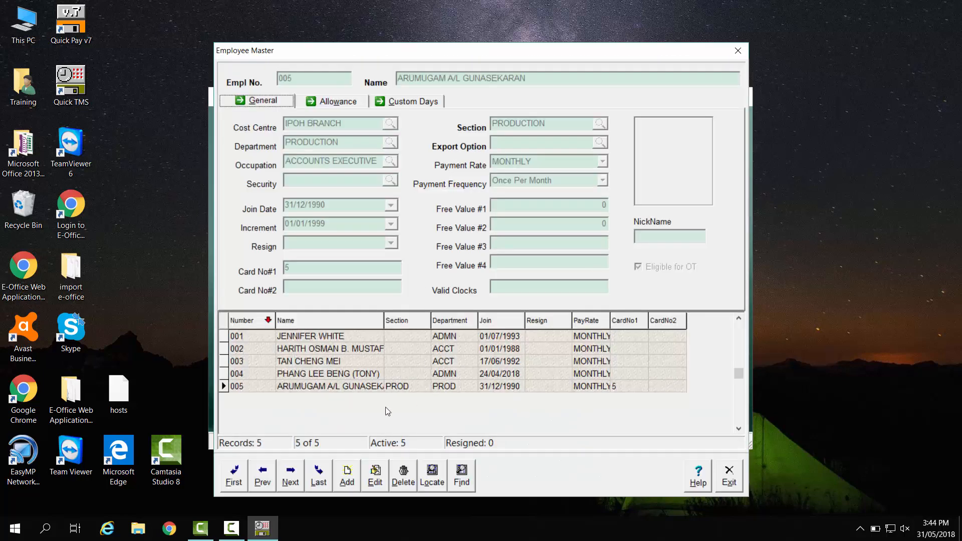
left_click(333, 375)
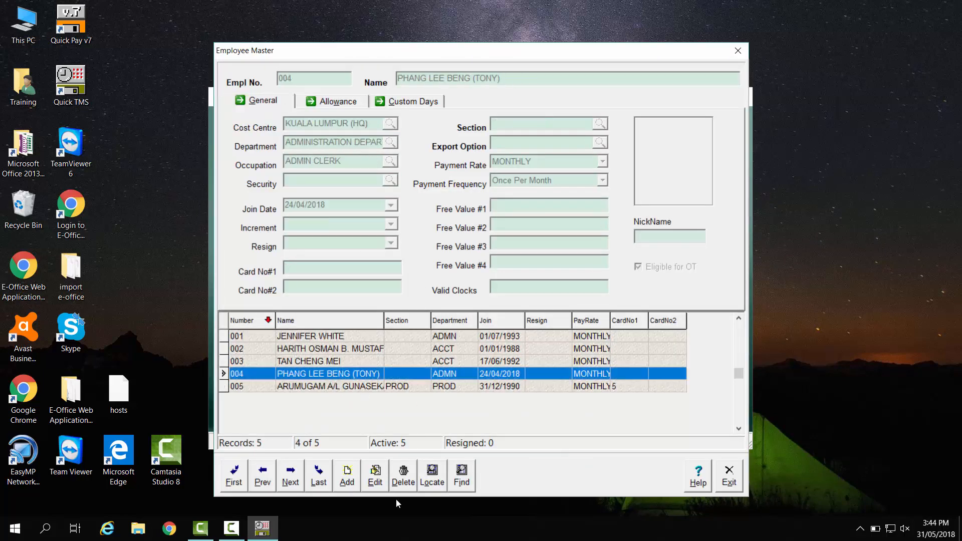
left_click(376, 482)
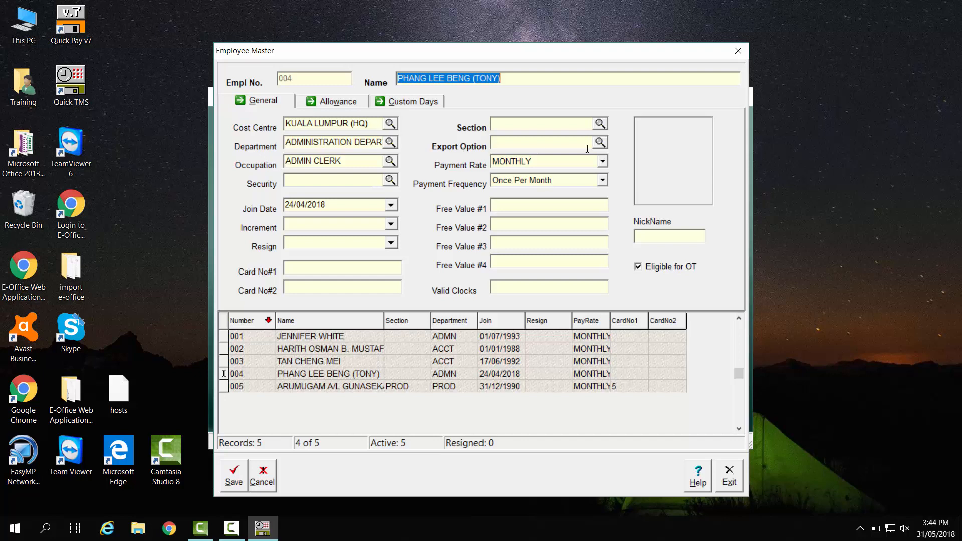
left_click(603, 125)
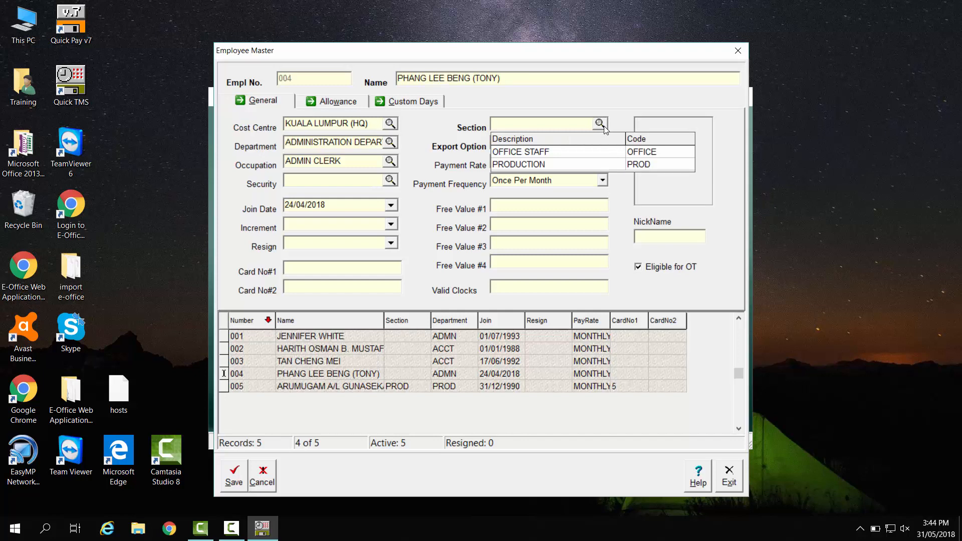
left_click(551, 152)
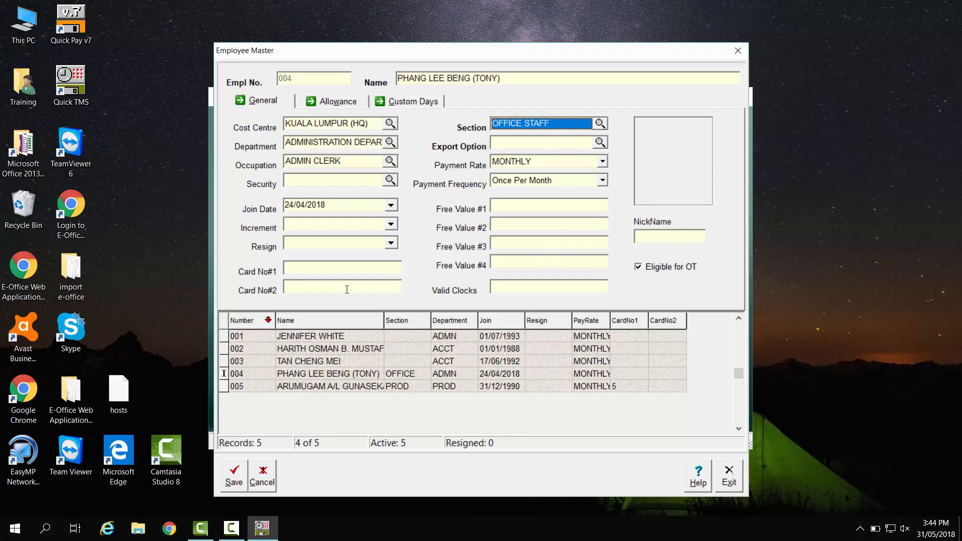
Step: Enter the employee's card number in Card No#1 and save the record
left_click(313, 270)
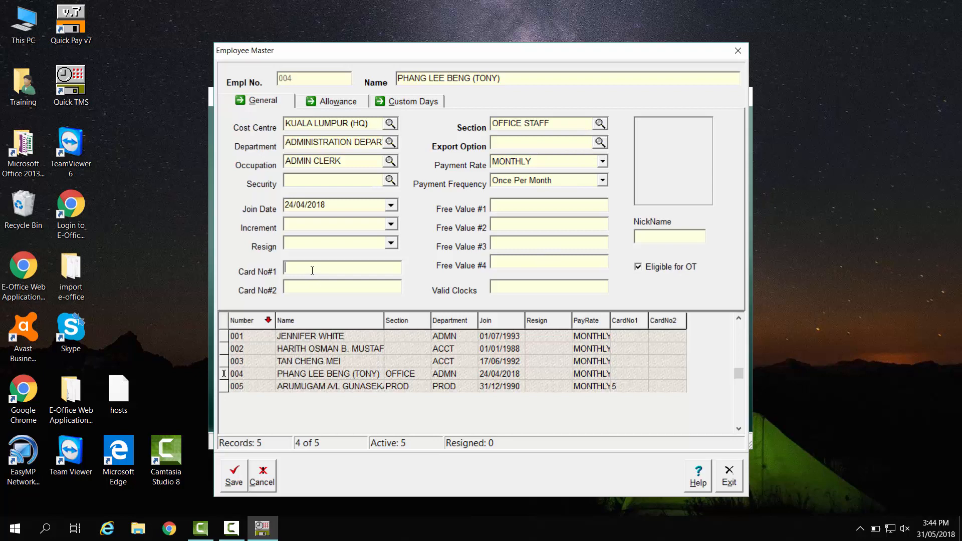
type("4")
left_click(235, 476)
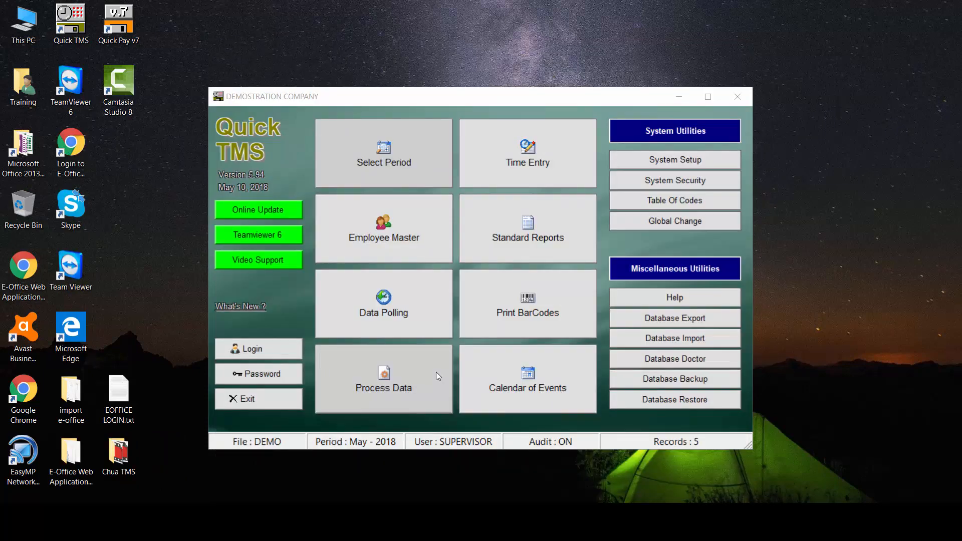
Step: Check the Universal CSV #1 poller file location and process the clock records from 24/04/2018 to 23/05/2018
left_click(436, 373)
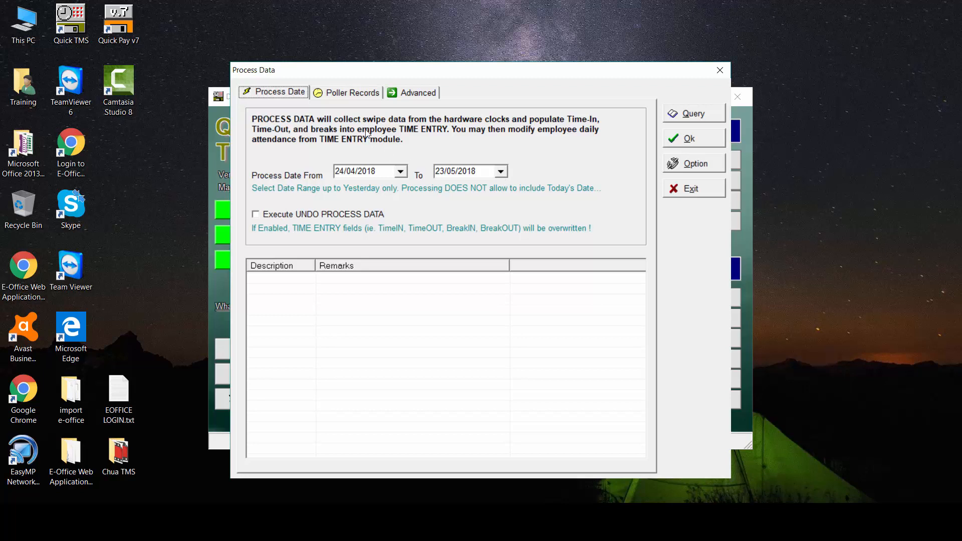
left_click(366, 96)
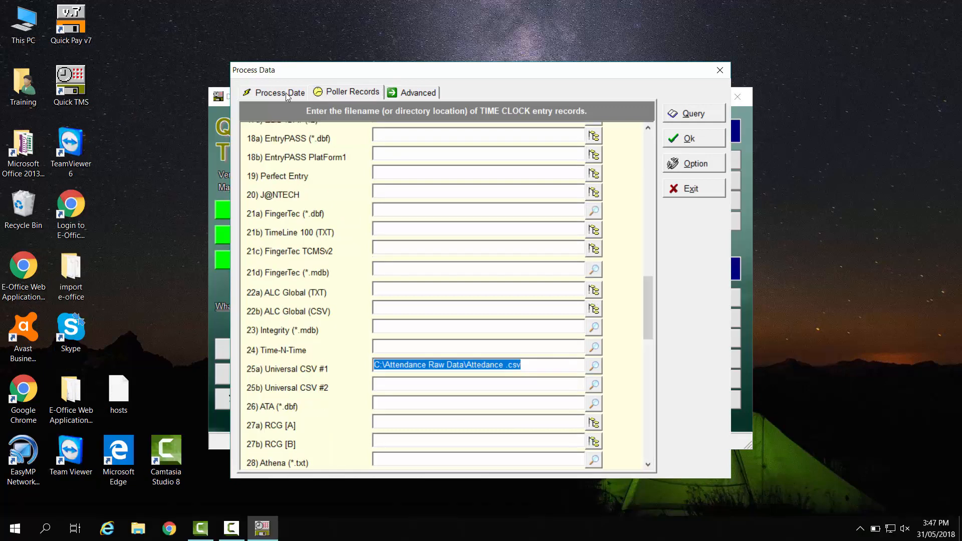
left_click(285, 92)
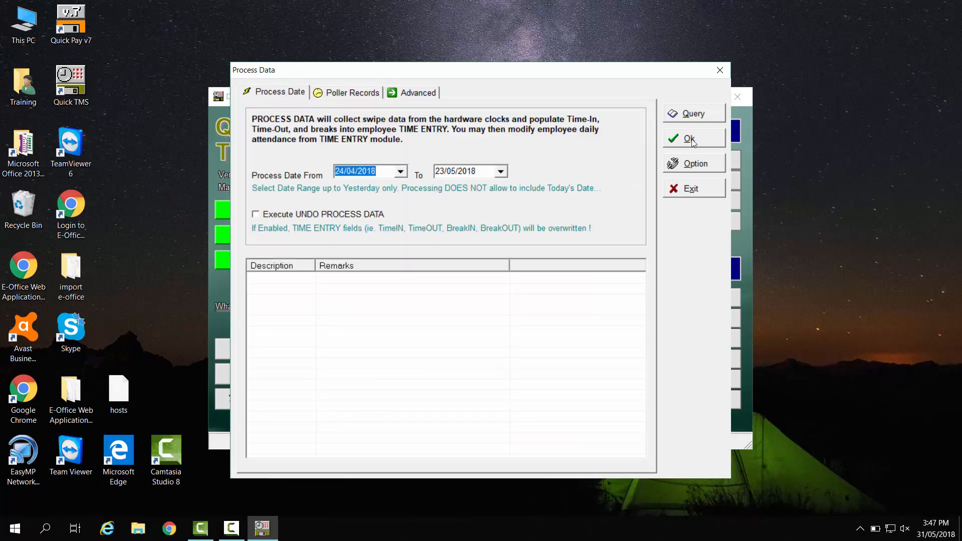
left_click(690, 140)
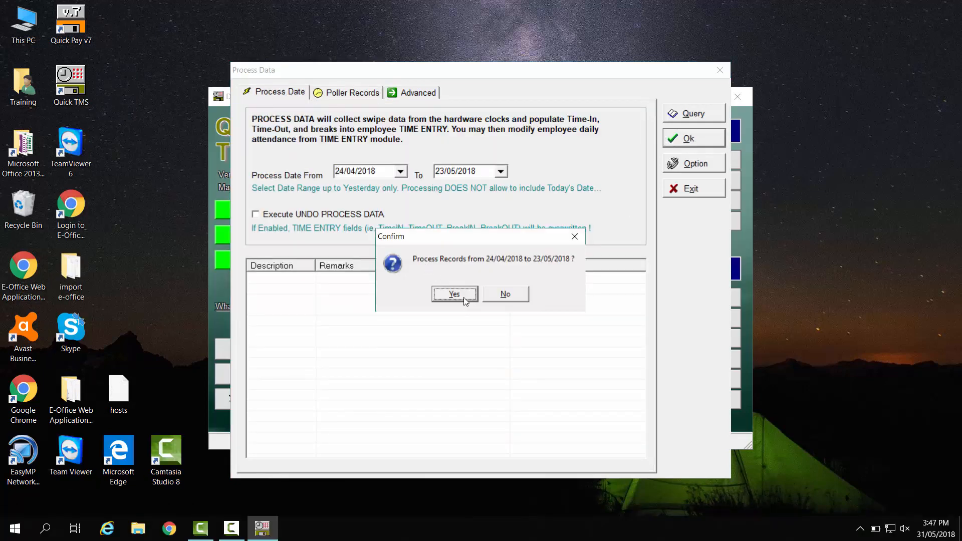
left_click(454, 295)
left_click(464, 298)
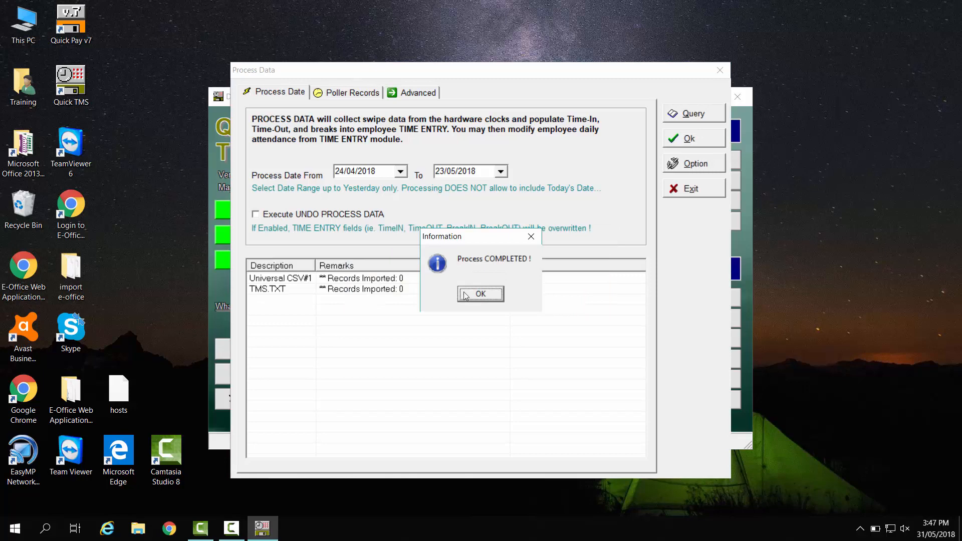
left_click(480, 294)
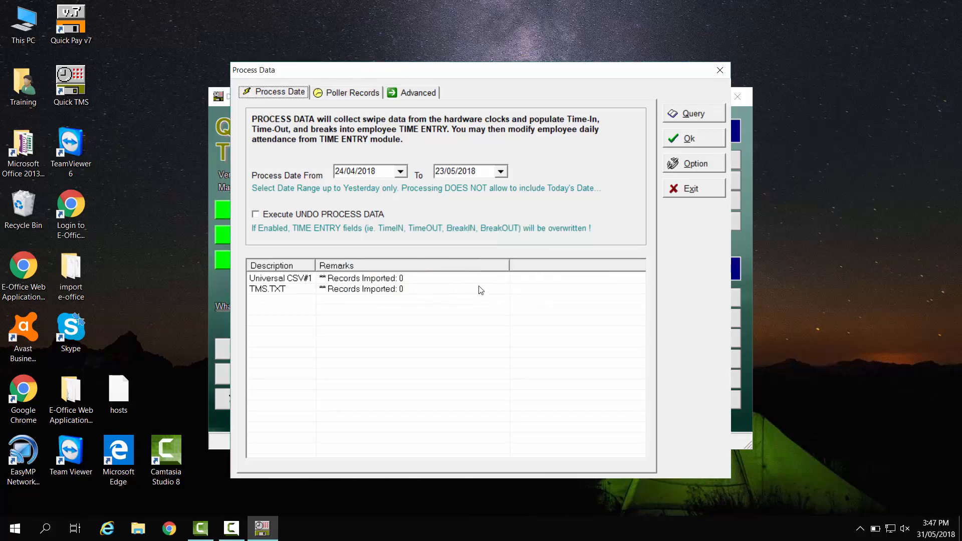
left_click(678, 191)
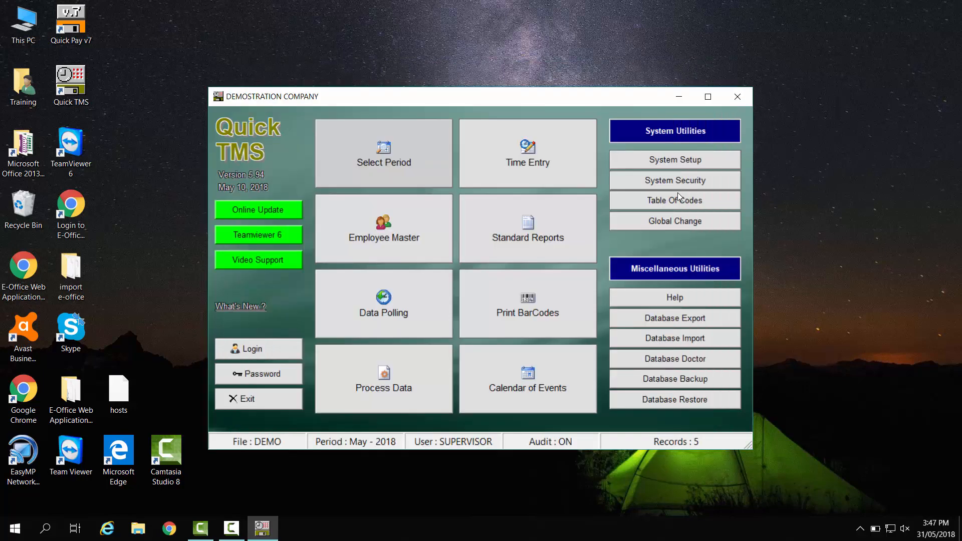
Step: Edit the May 2018 time card of the OFFICE section employee and set the approved OT for Tuesday 24 April to 00:00
left_click(535, 157)
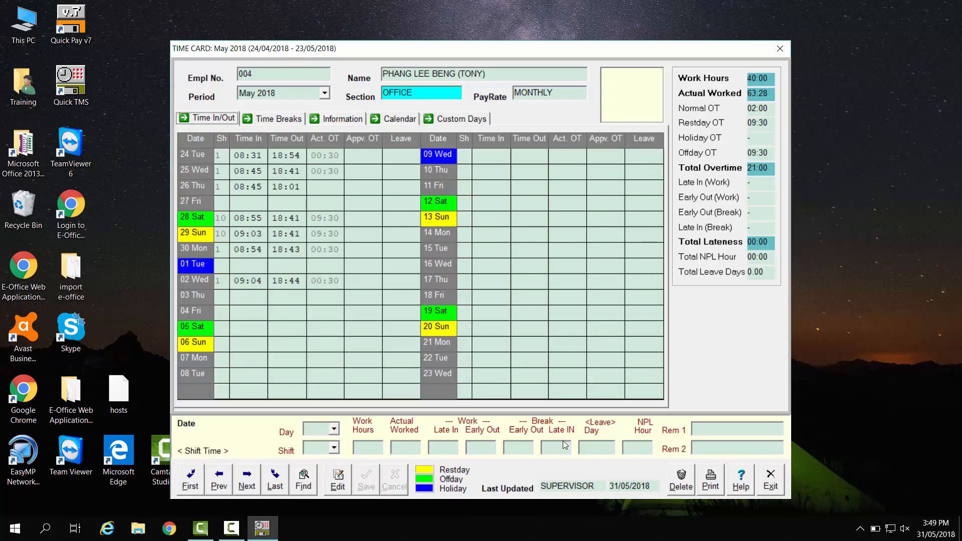
left_click(341, 486)
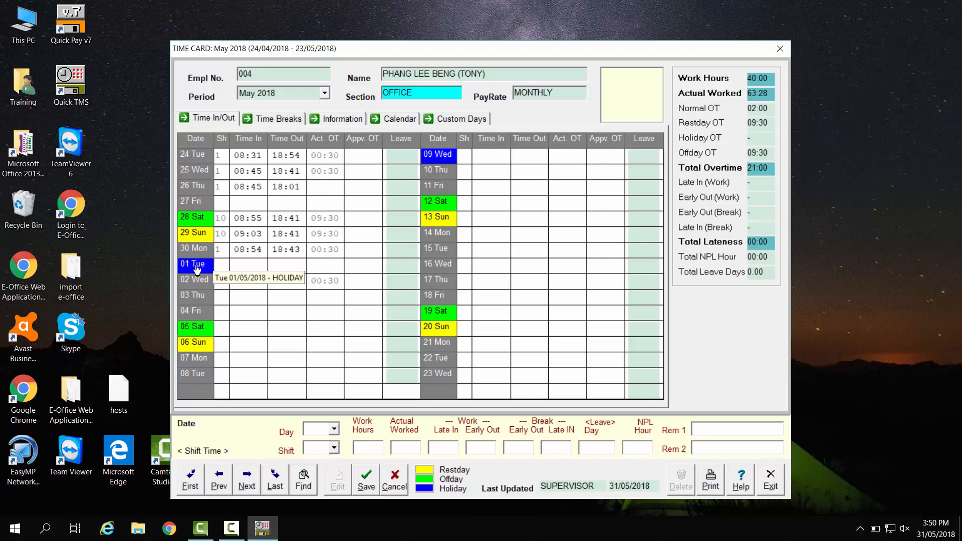
left_click(253, 157)
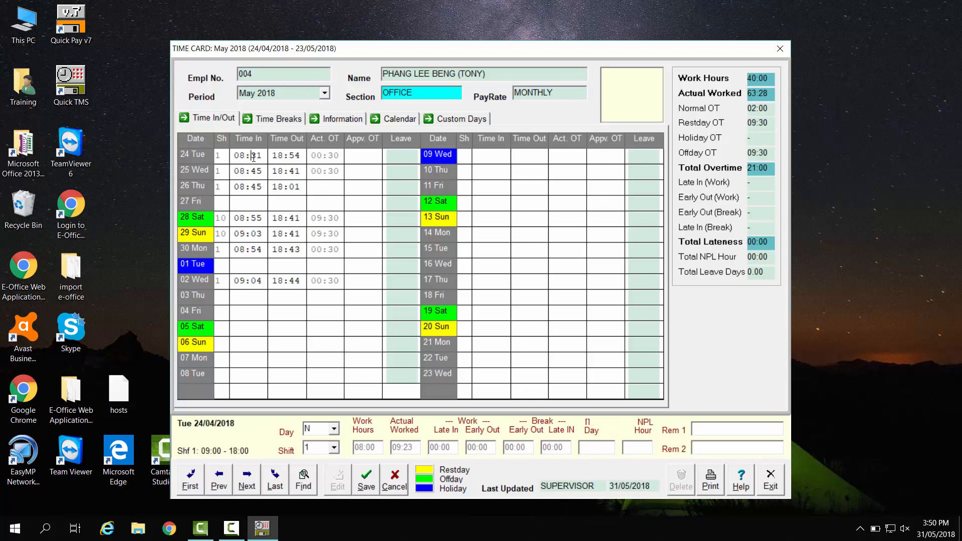
left_click(286, 159)
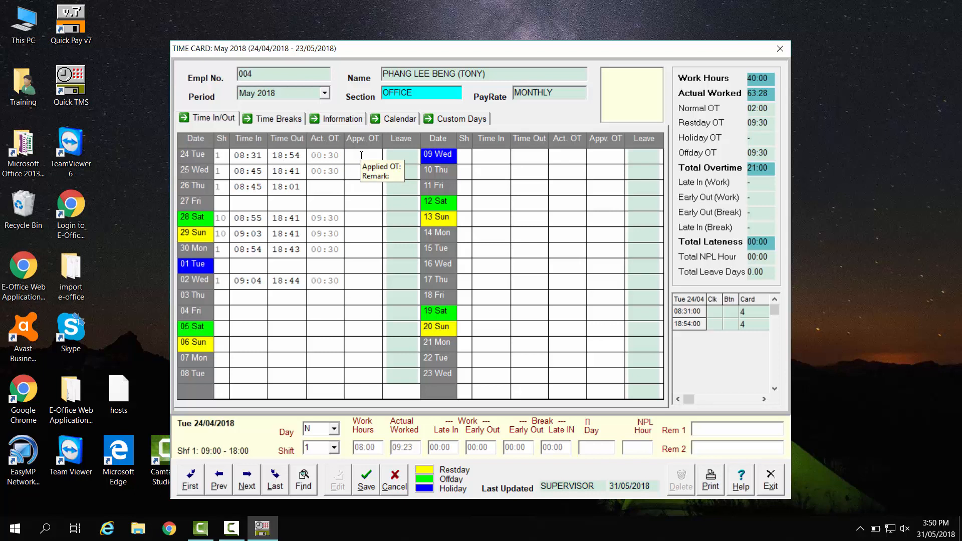
type("00:00")
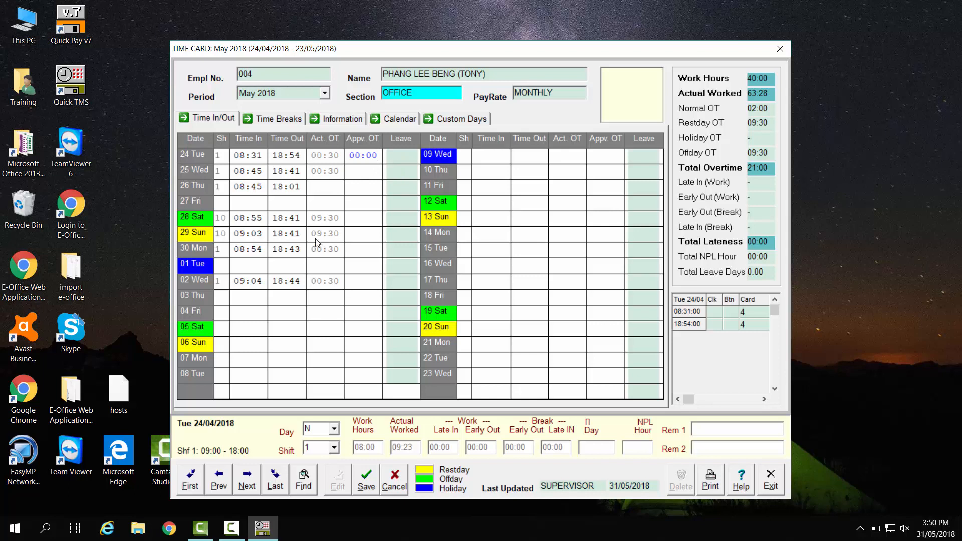
Step: Enter a full day of annual leave (AL) for Friday 27/04/2018 on the time card
double_click(198, 206)
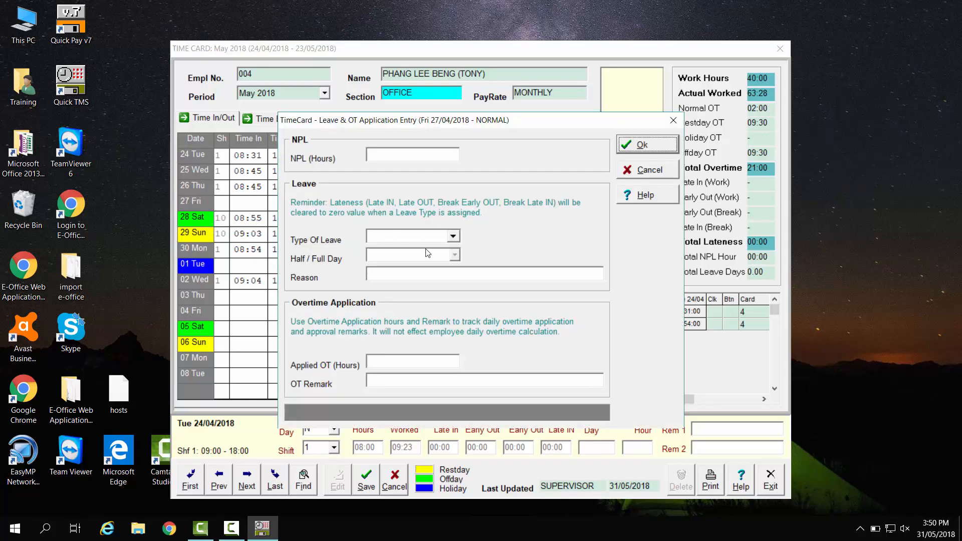
left_click(458, 236)
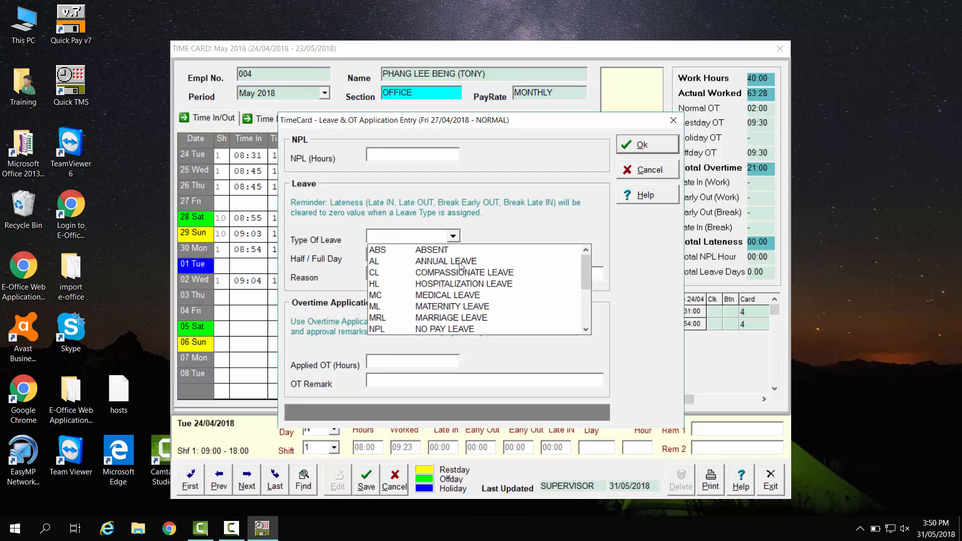
left_click(460, 266)
left_click(454, 255)
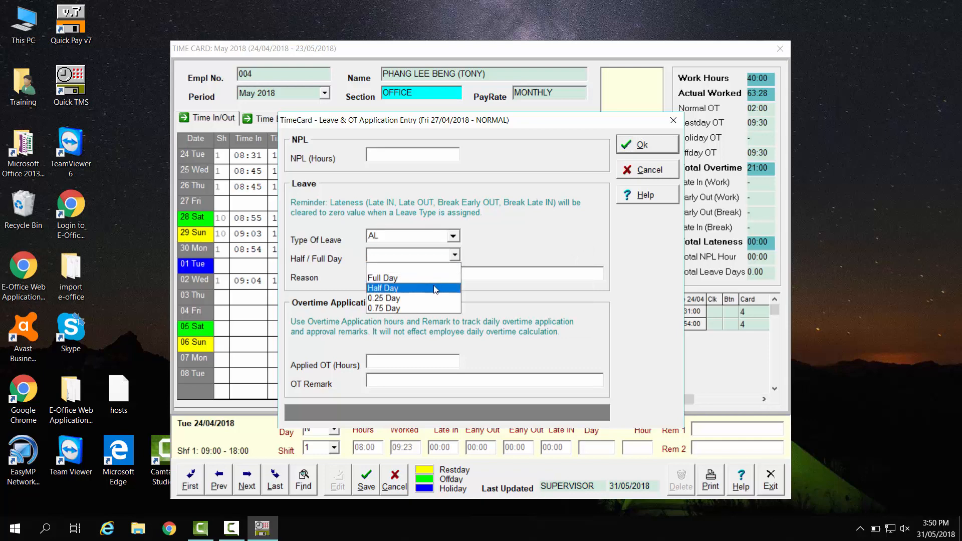
left_click(442, 278)
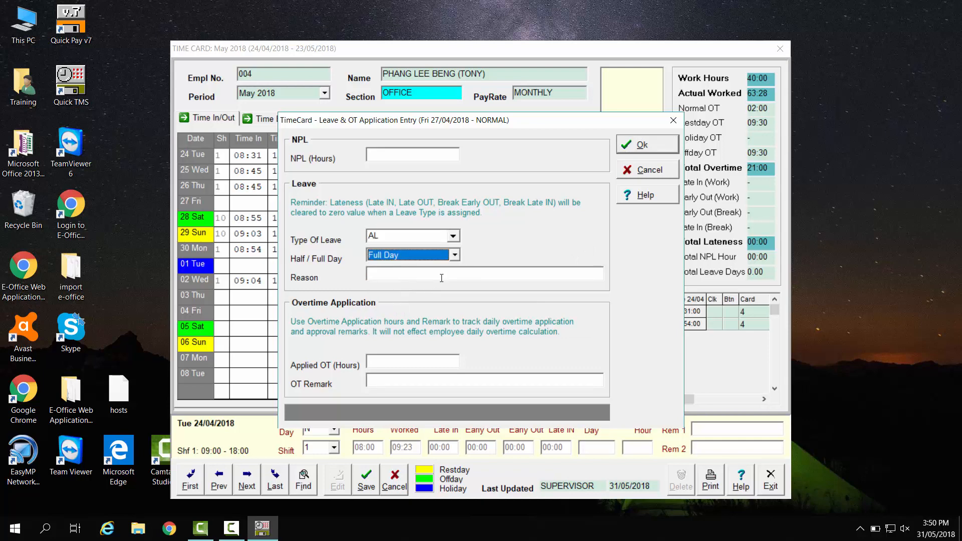
left_click(646, 147)
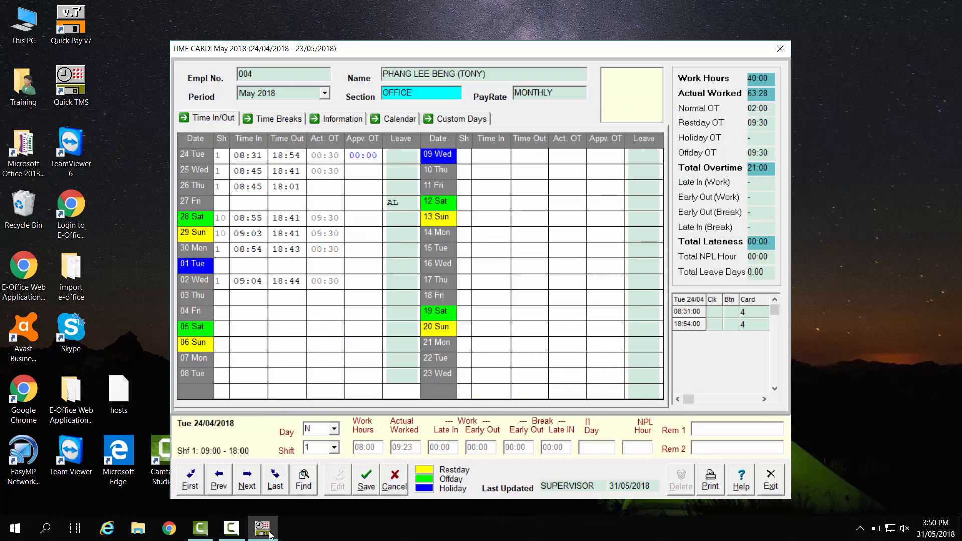
left_click(235, 535)
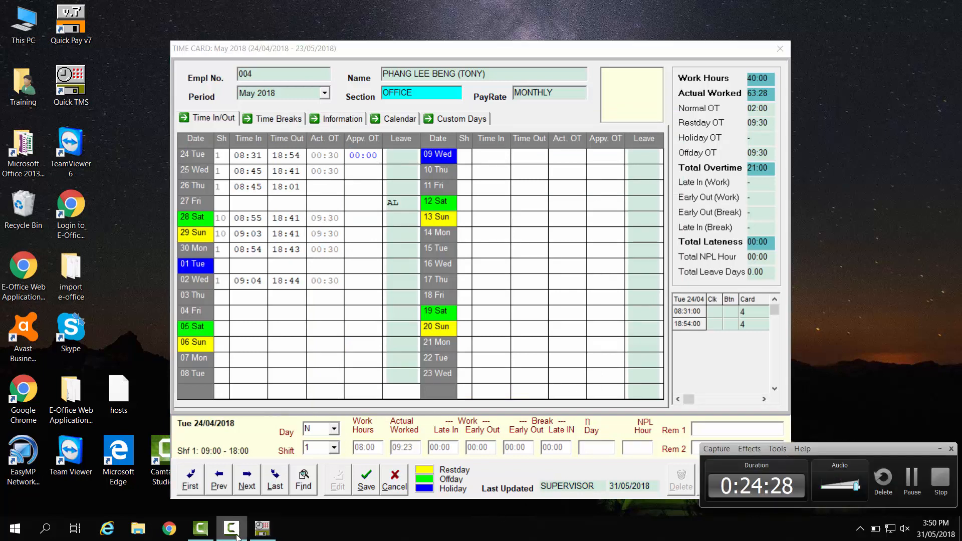
left_click(912, 482)
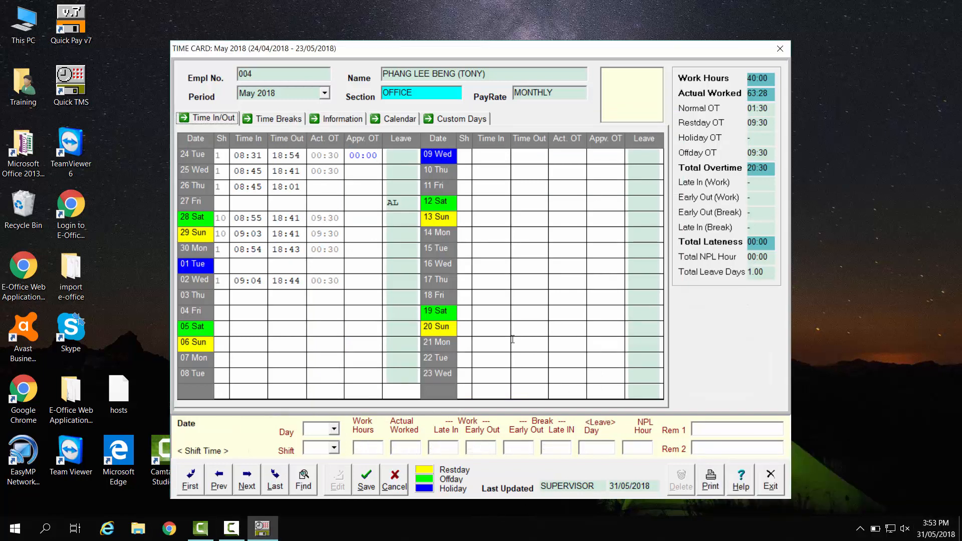
Step: Save the edited May 2018 time card and close Time Entry
left_click(369, 481)
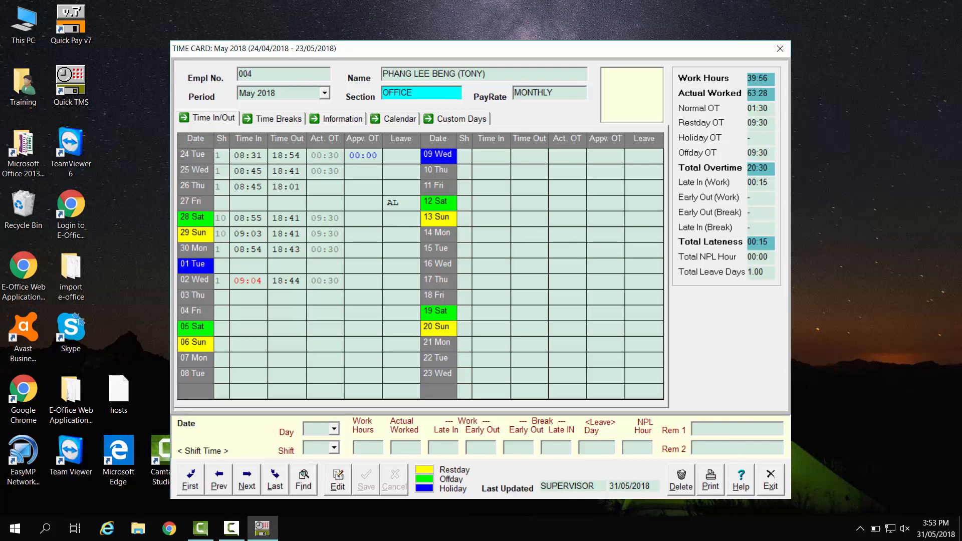
left_click(770, 481)
Step: Preview the monthly Time Card Detail (Allowances) report for all shifts with allowances shown, review its second page and close it
left_click(538, 237)
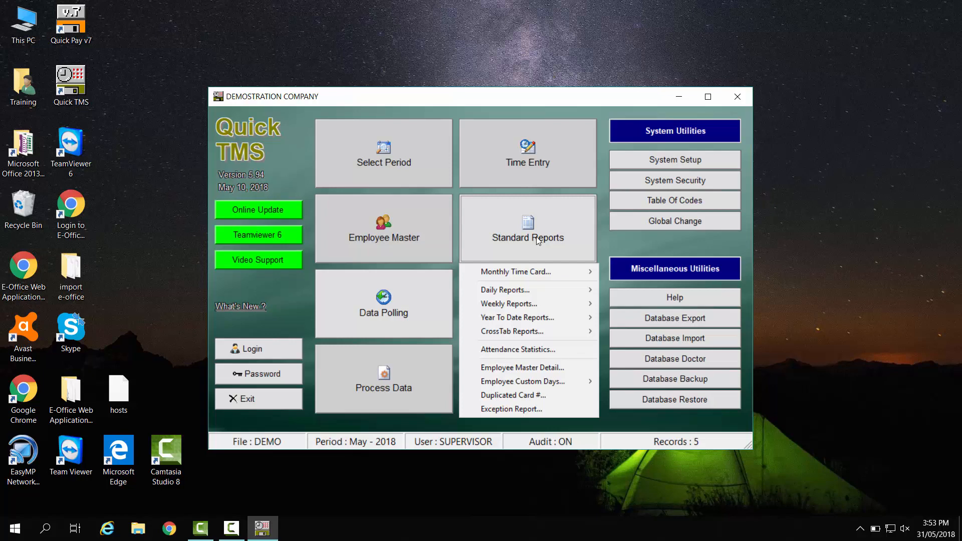
mouse_move(524, 274)
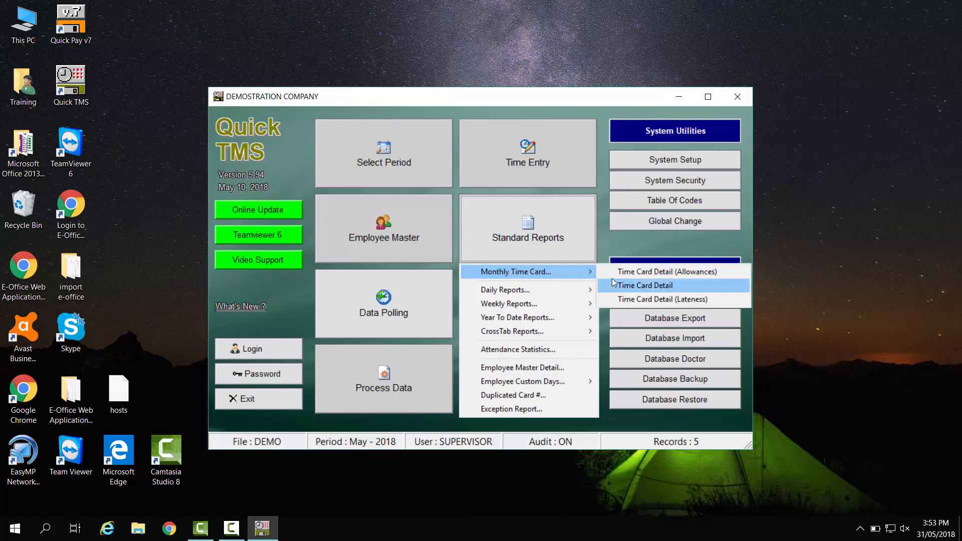
left_click(627, 273)
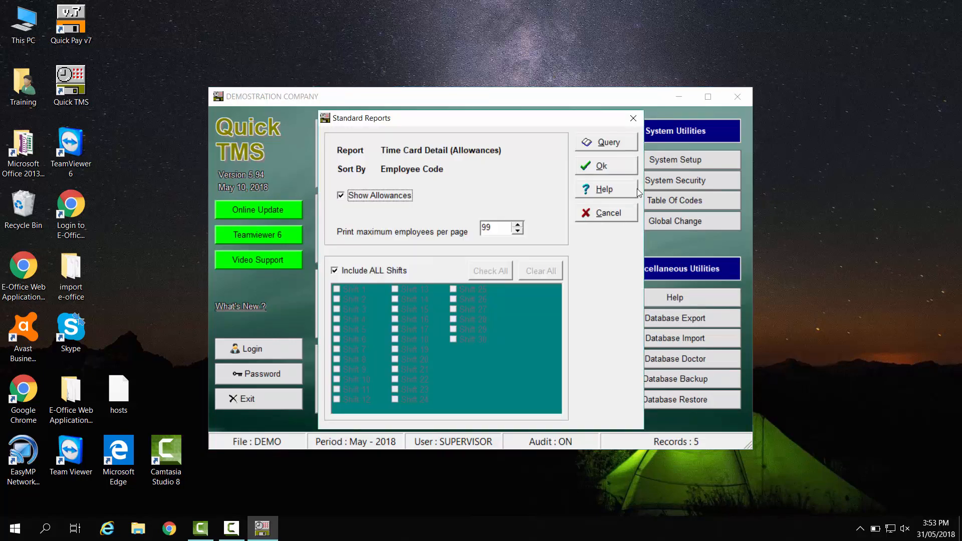
left_click(619, 170)
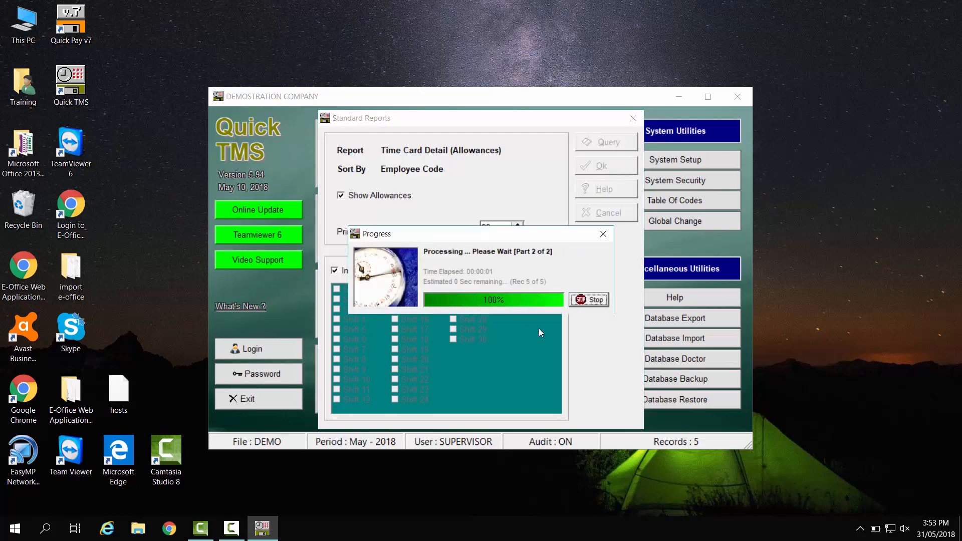
left_click(122, 25)
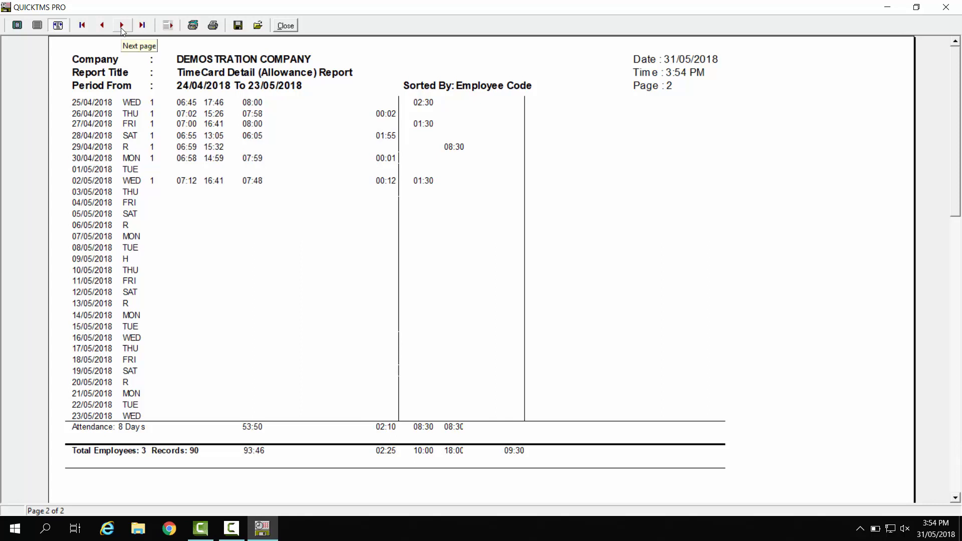
left_click(290, 25)
left_click(489, 291)
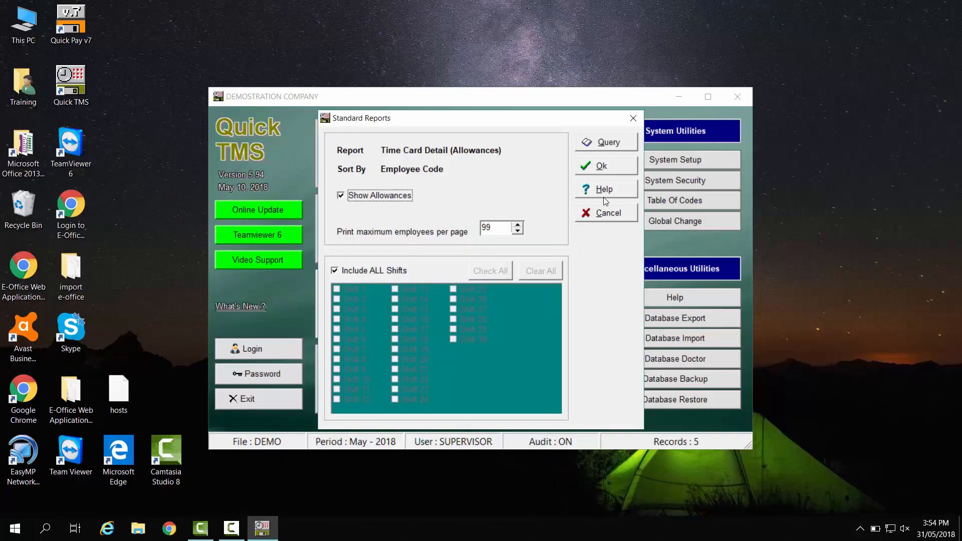
left_click(596, 214)
Step: Preview the Daily Lateness report with the default frequency count filter, and close it
left_click(497, 241)
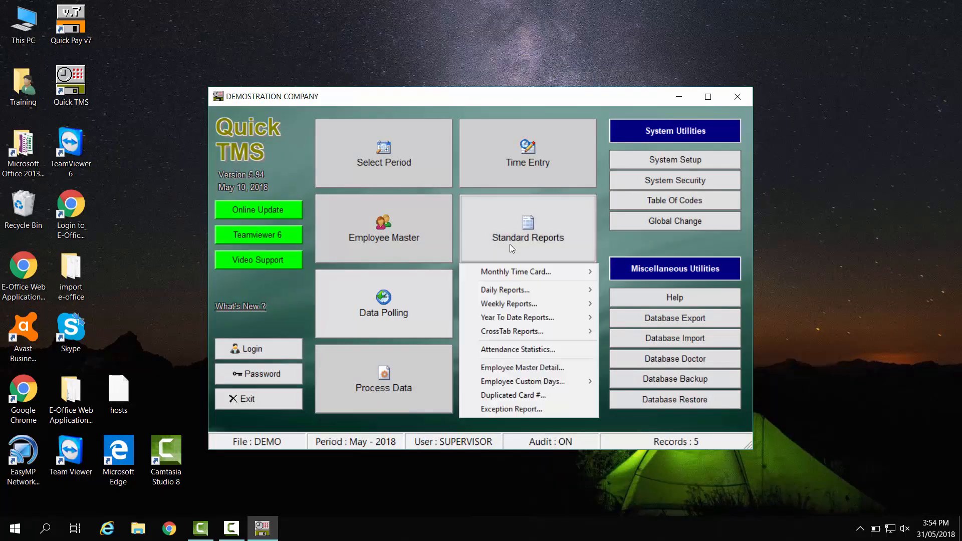
mouse_move(506, 291)
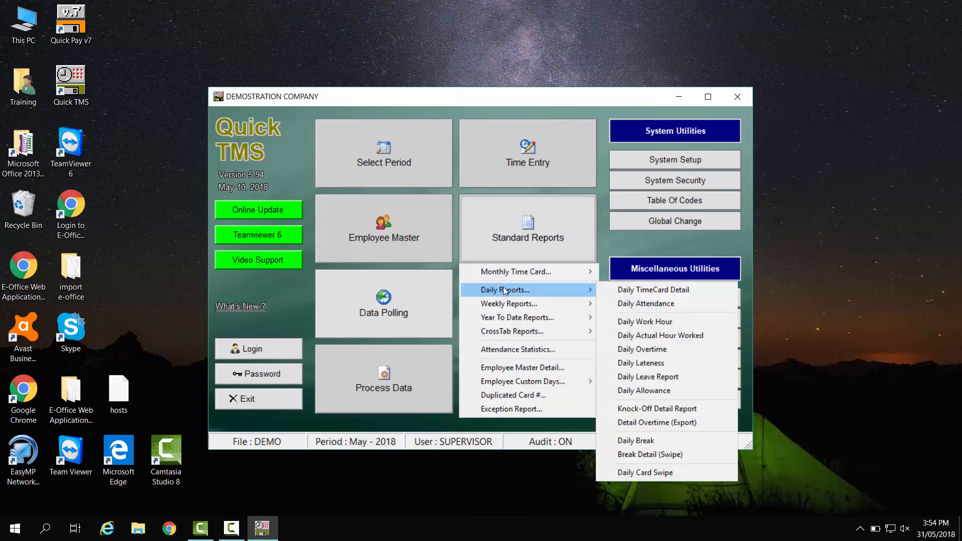
left_click(650, 362)
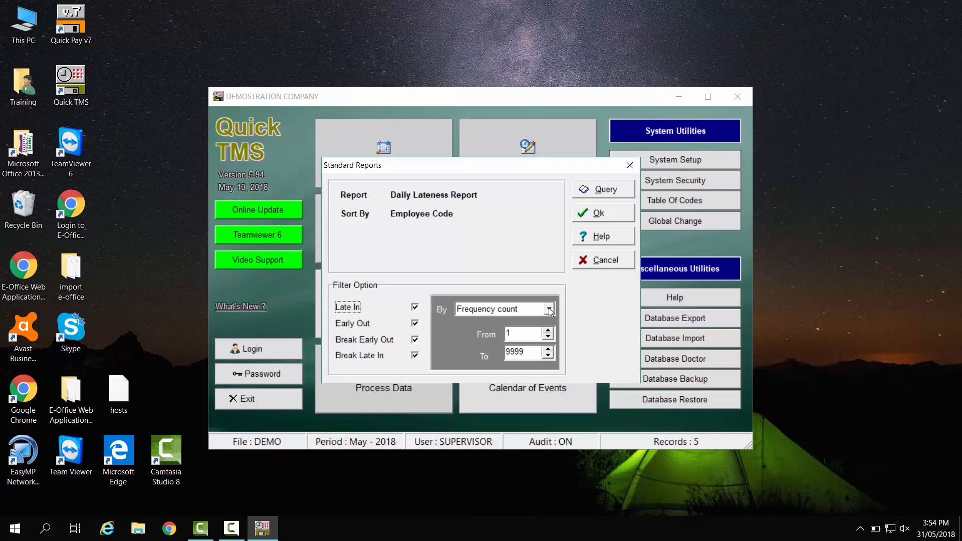
left_click(588, 216)
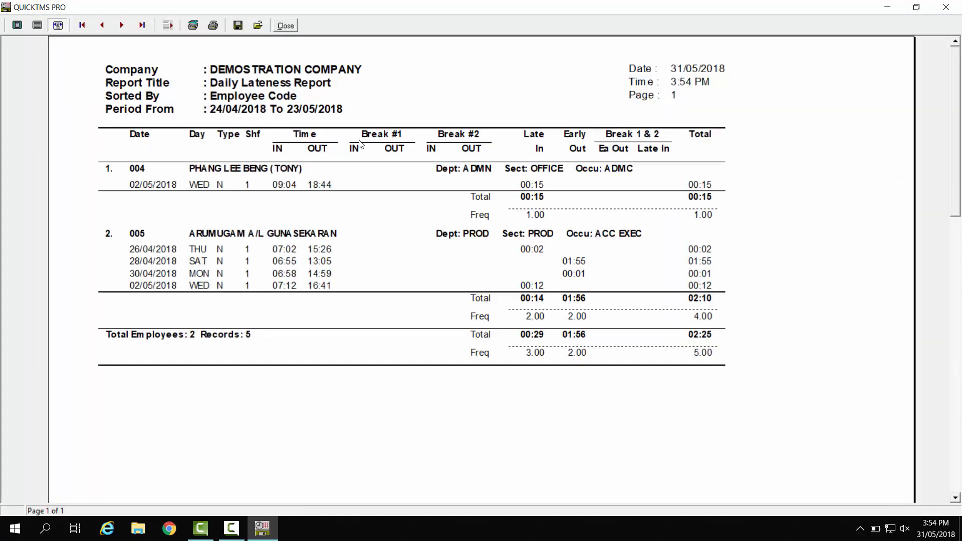
left_click(292, 28)
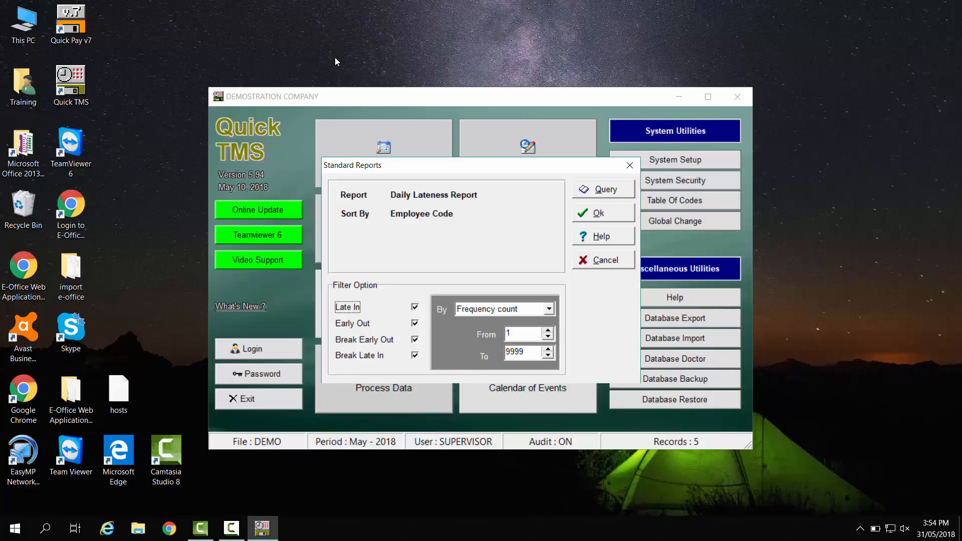
left_click(582, 264)
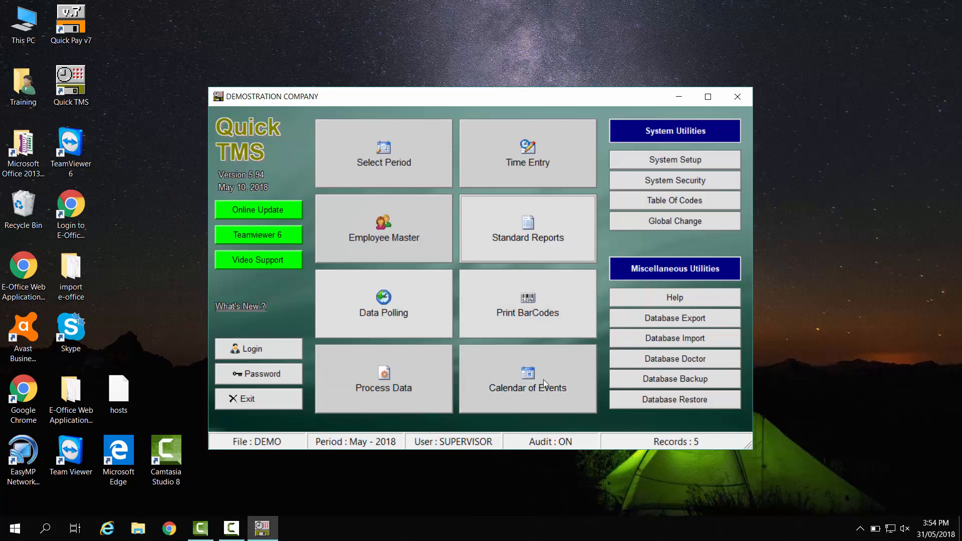
Step: Open the 2018 Calendar of Events and move through the employees to the OFFICE section employee's attendance
left_click(517, 382)
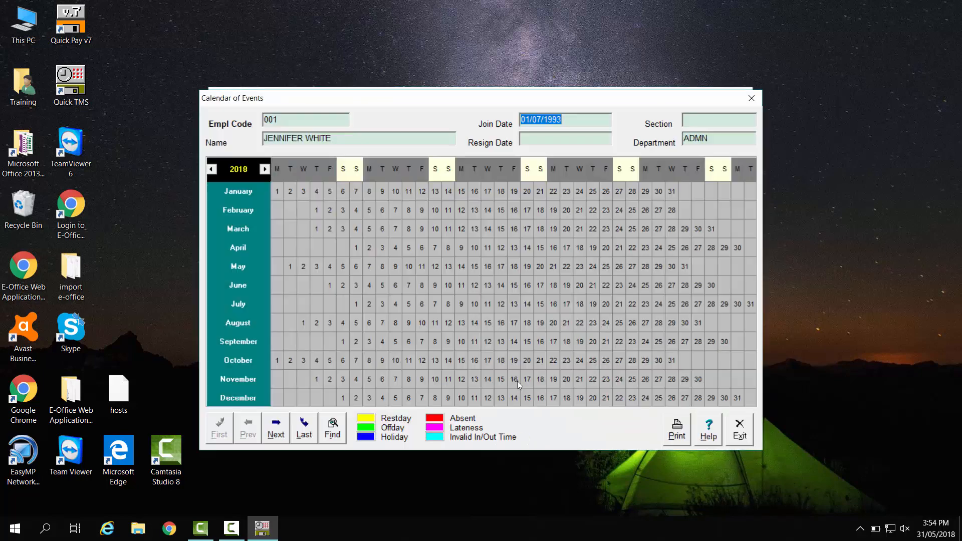
left_click(278, 435)
left_click(278, 435)
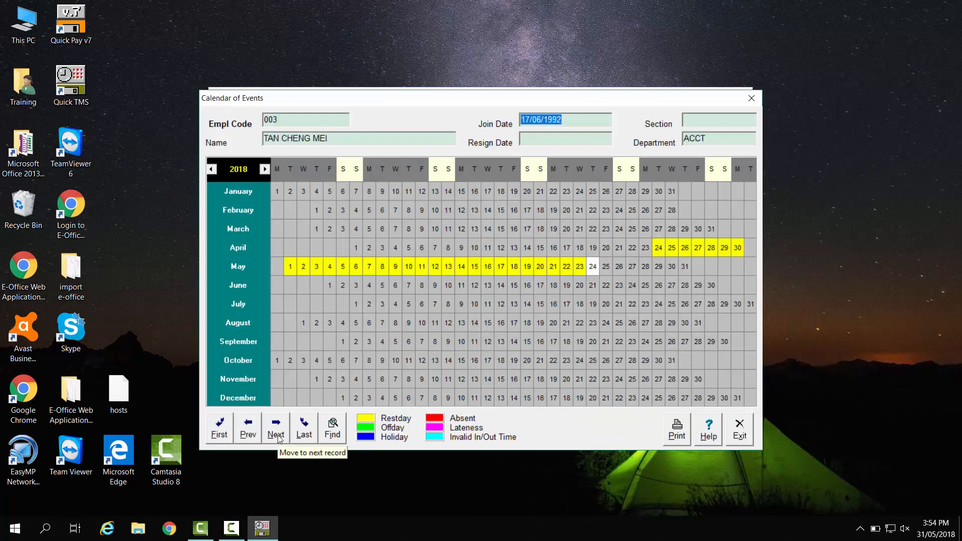
left_click(279, 437)
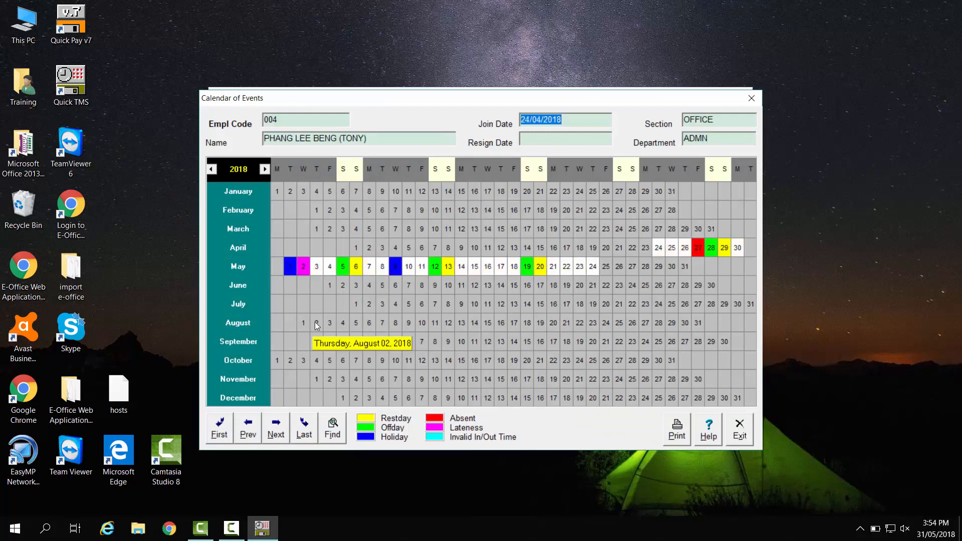
Step: Check the rest day on 6 May and the lateness details for 2 May 2018, and close the Calendar of Events
mouse_move(350, 267)
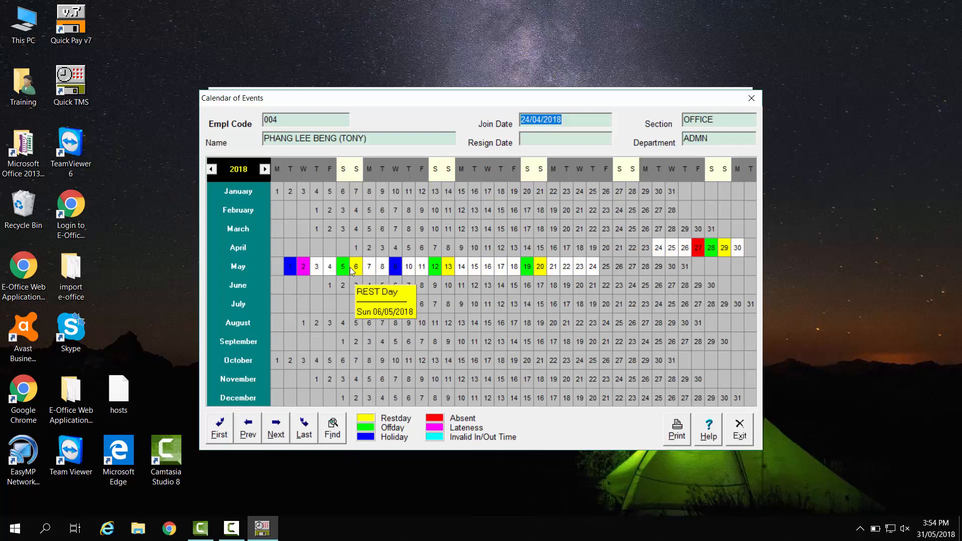
mouse_move(305, 269)
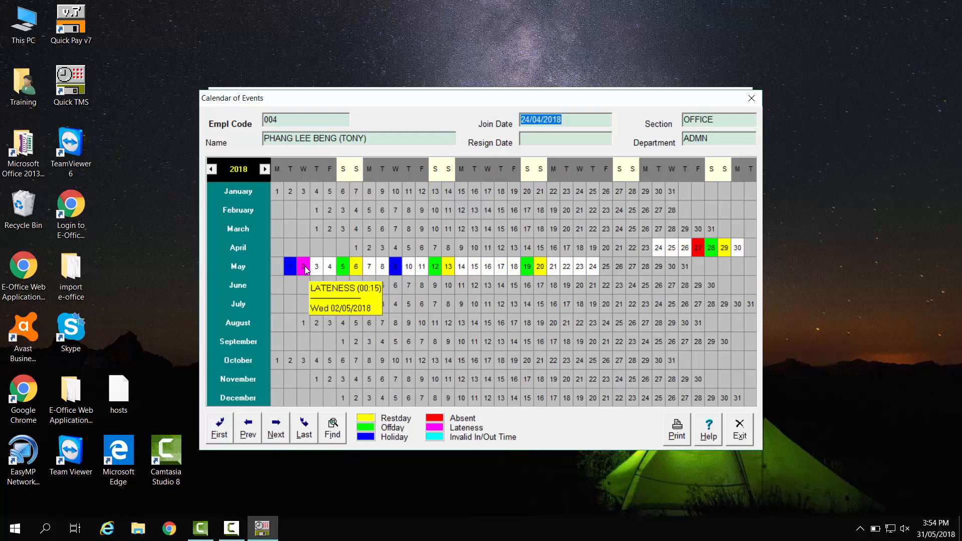
left_click(740, 430)
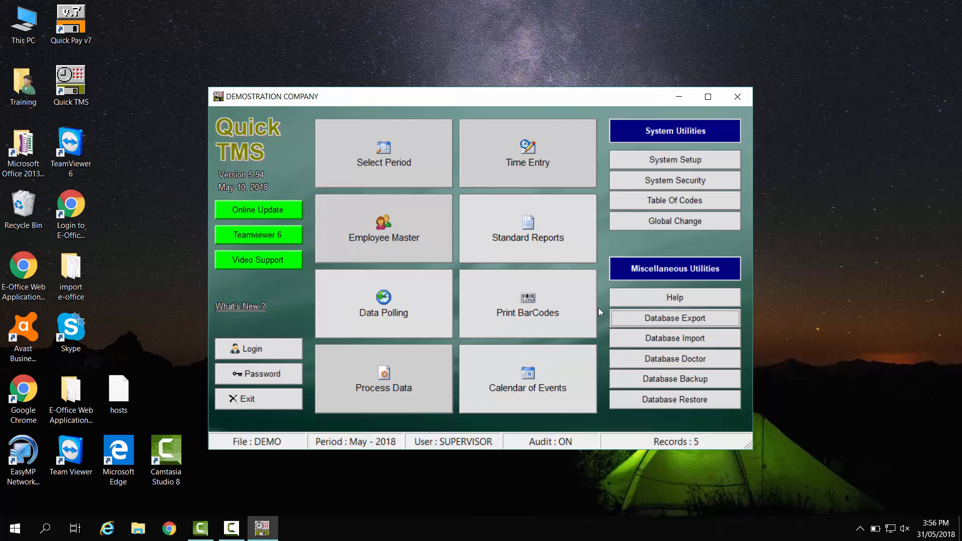
Step: Export the May 2018 End-Month data from Database Export to the payroll file IMPORT.TXT and leave file LEAVE.TXT
left_click(684, 317)
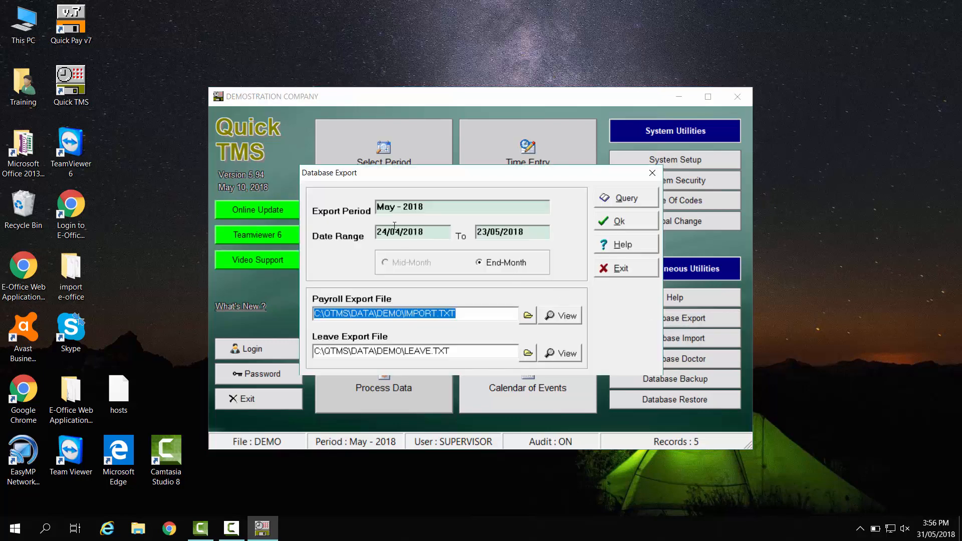
left_click_drag(429, 210, 367, 219)
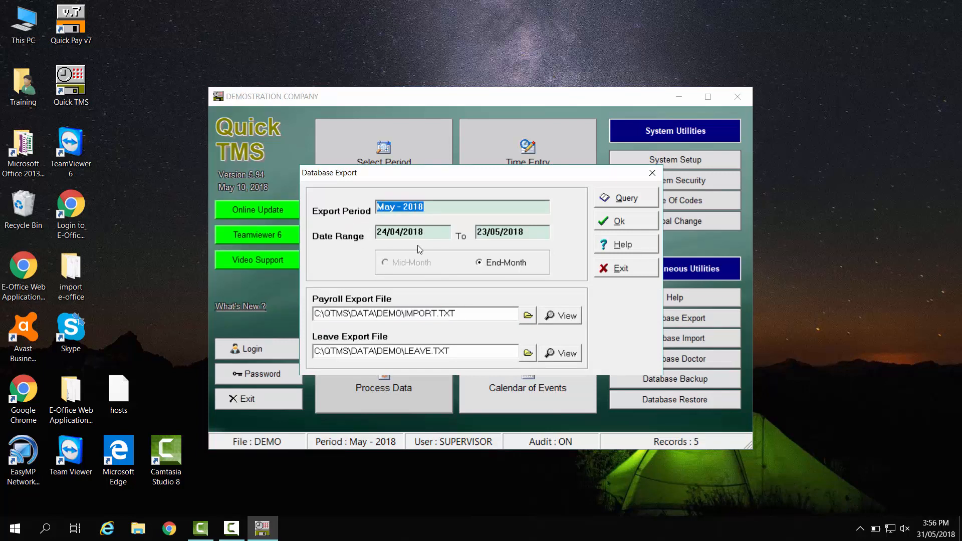
left_click(616, 224)
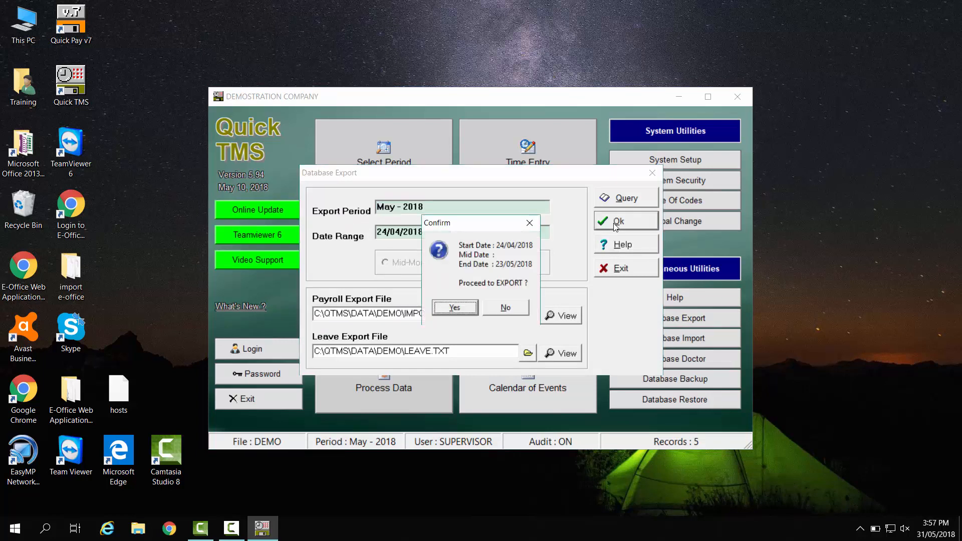
left_click(468, 315)
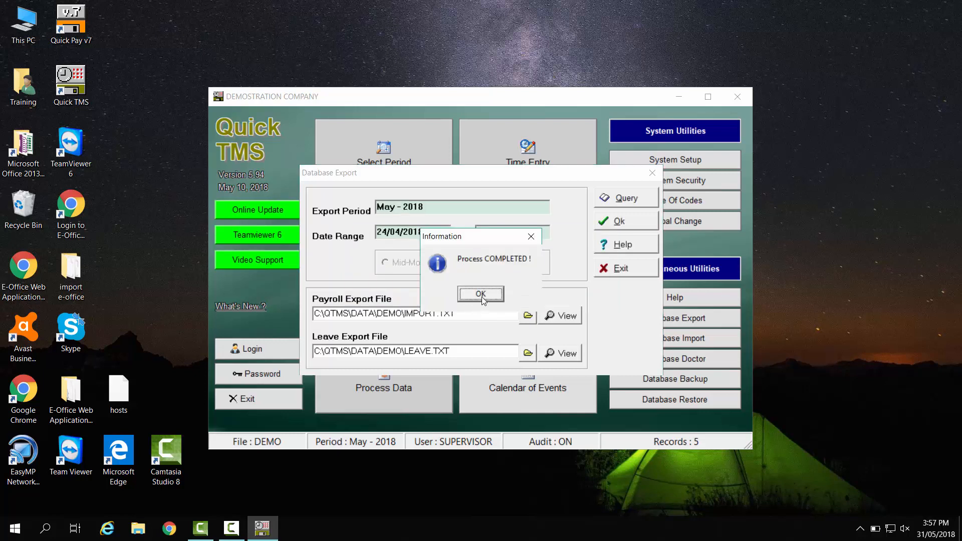
left_click(482, 297)
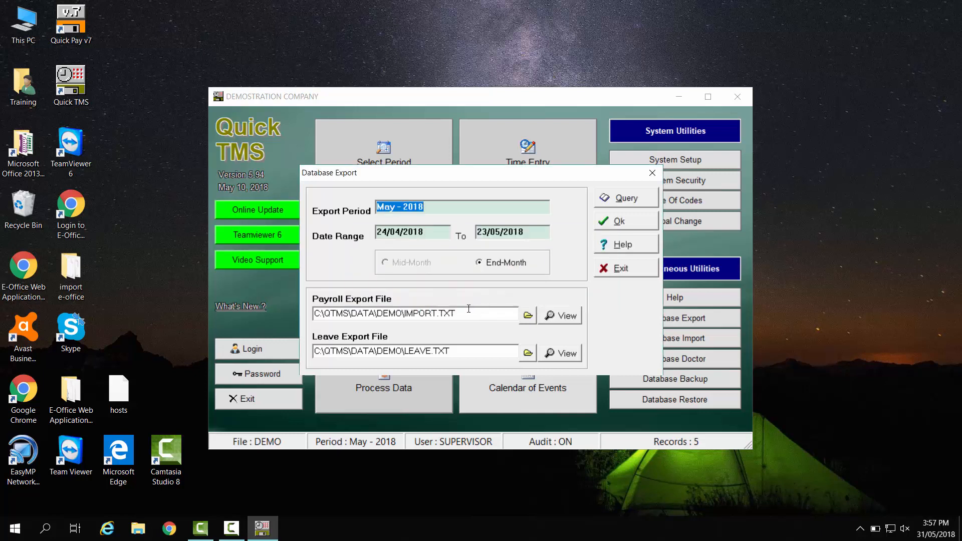
left_click(461, 311)
left_click_drag(461, 311, 347, 318)
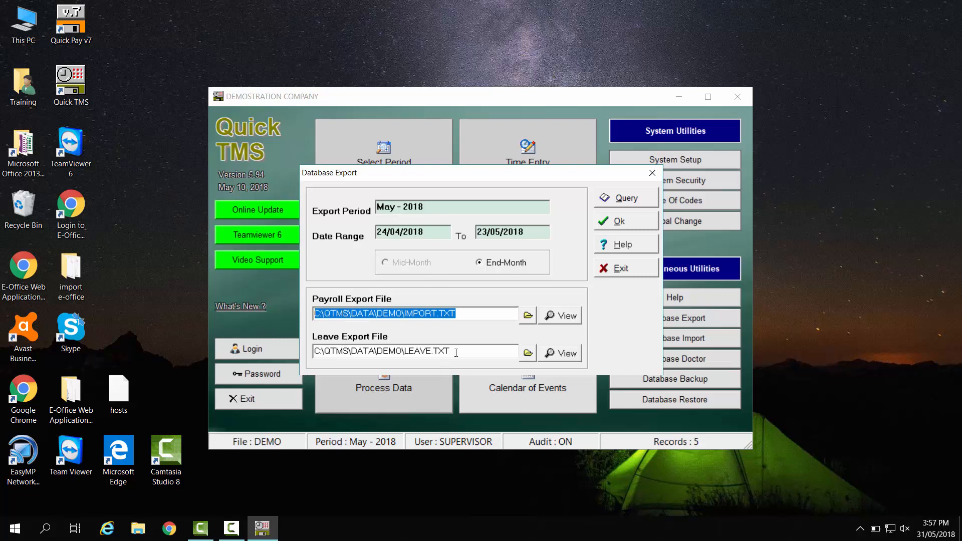
left_click_drag(456, 352, 315, 355)
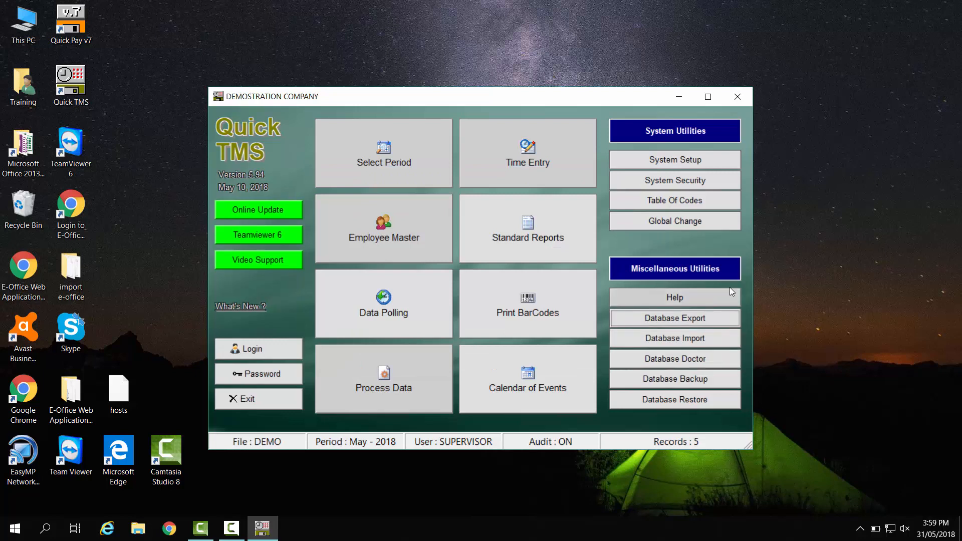
Step: Lock January through May of fiscal year 2018 in the Supervisor Setup and save it
left_click(668, 183)
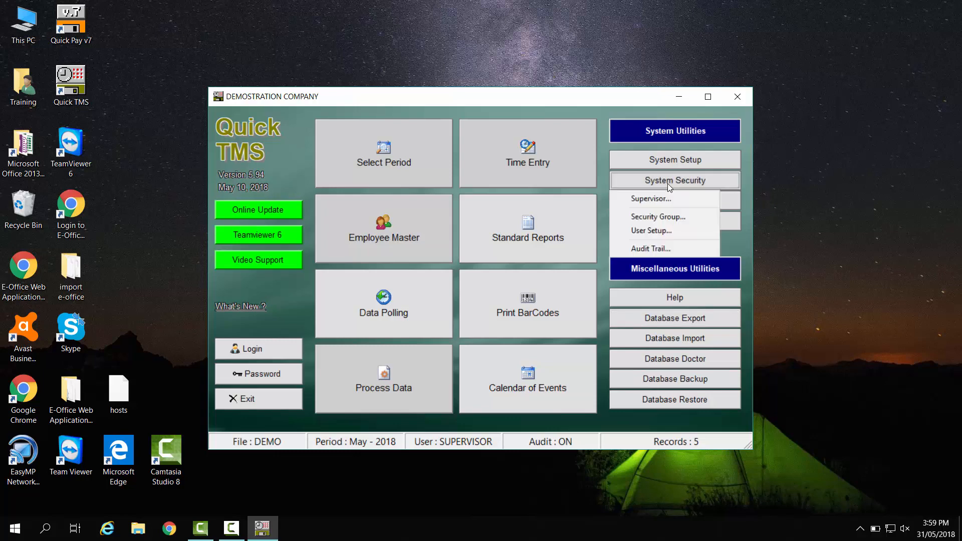
left_click(648, 202)
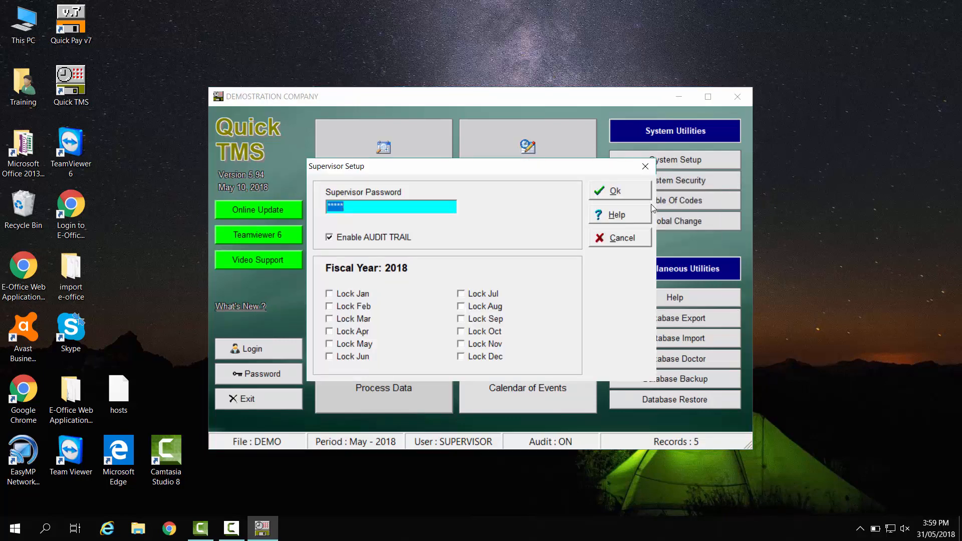
left_click(341, 345)
left_click(346, 331)
left_click(346, 319)
left_click(348, 307)
left_click(351, 296)
left_click(611, 198)
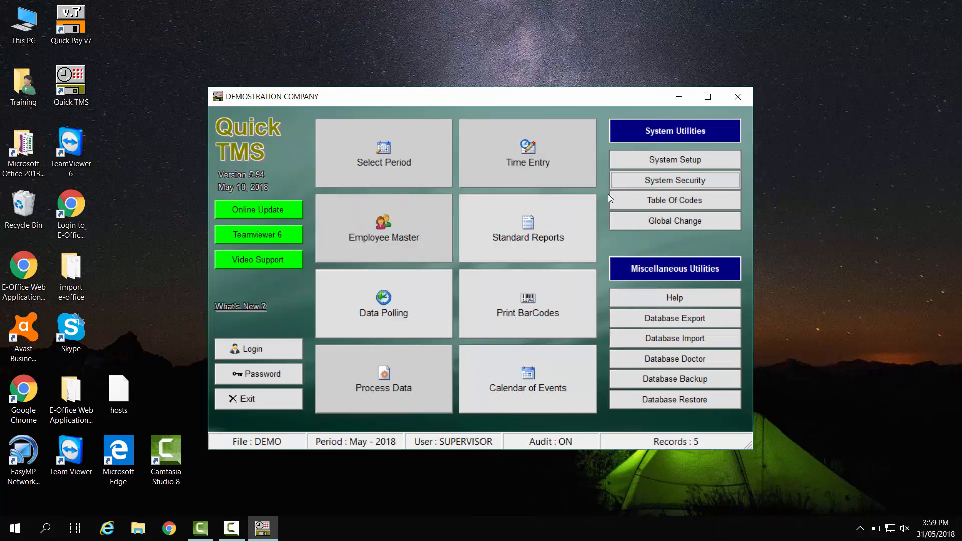
Step: Back up the database as DEMO.ZIP in the Attendance Raw Data folder
left_click(703, 383)
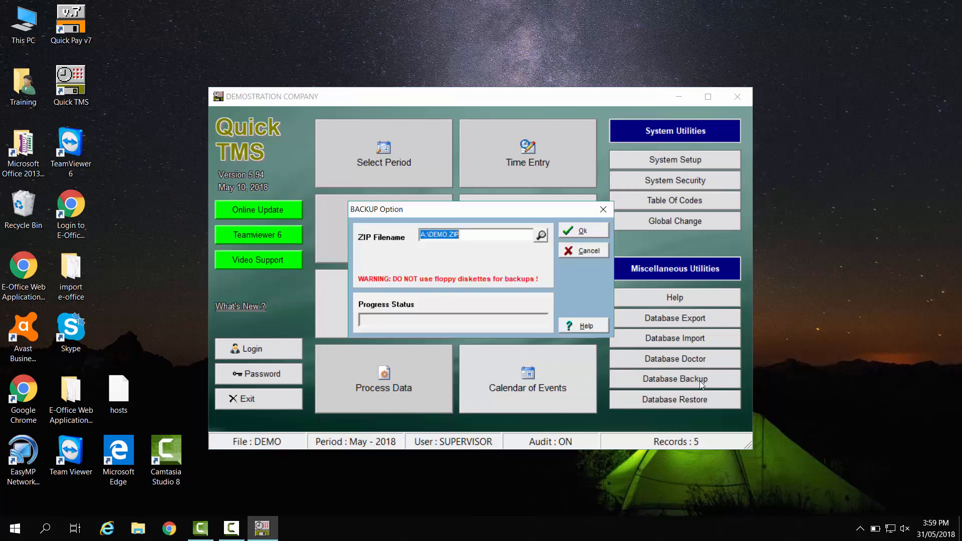
left_click(541, 236)
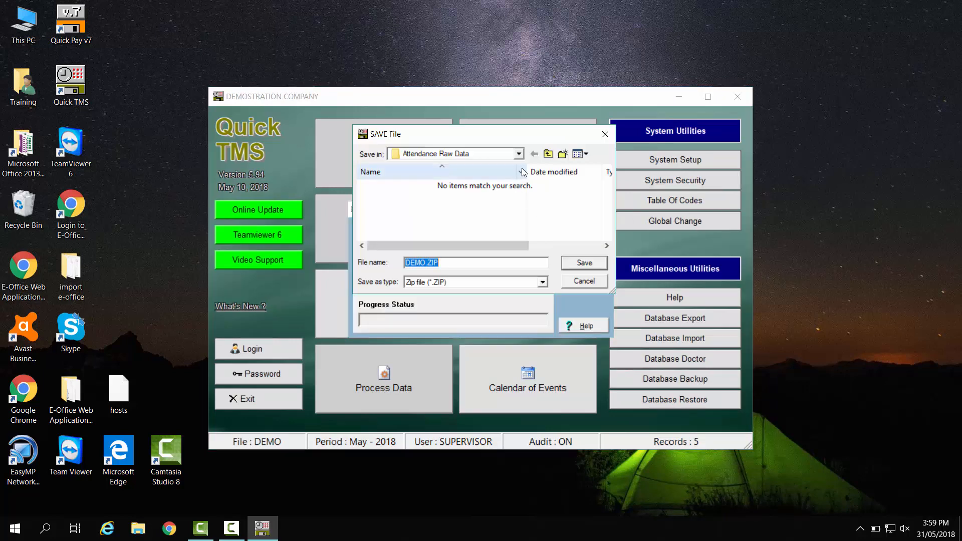
left_click(577, 266)
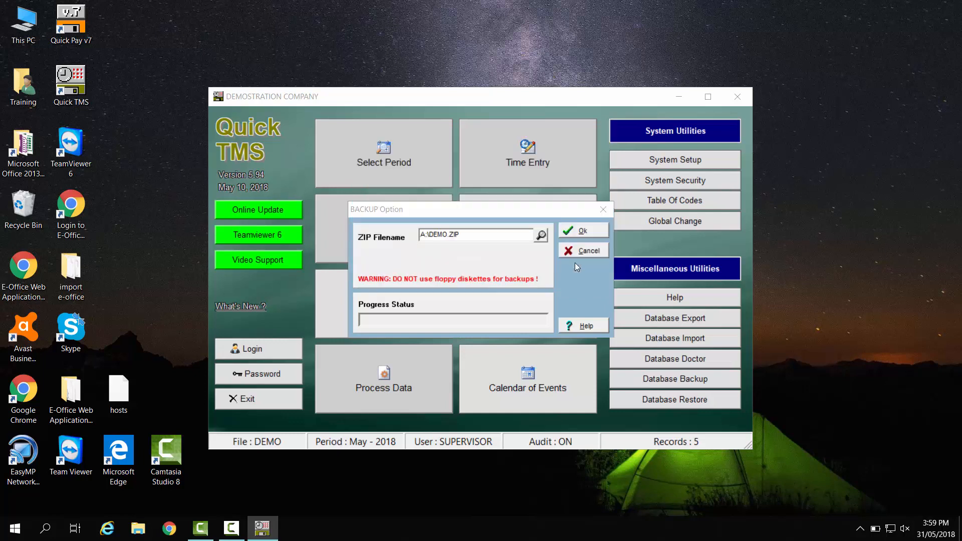
left_click(583, 231)
left_click(462, 295)
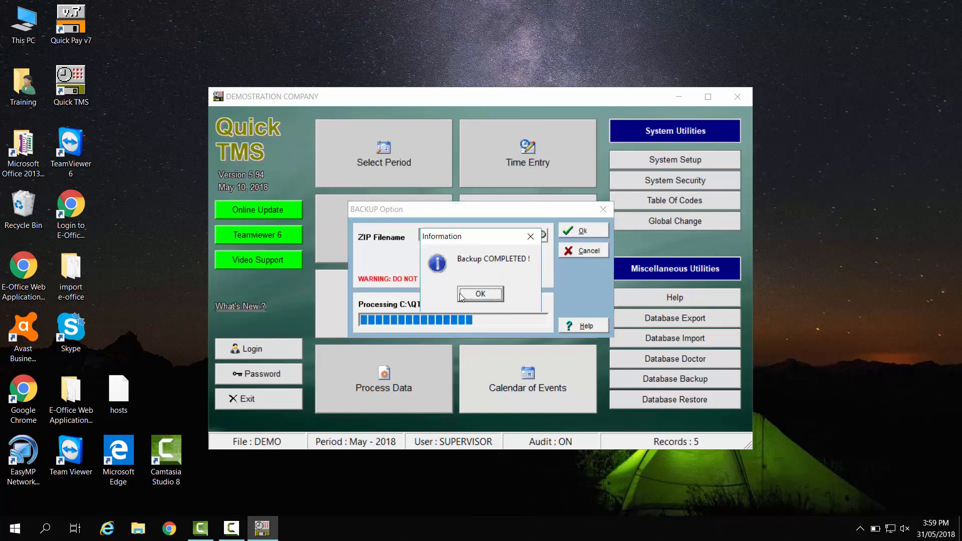
left_click(485, 294)
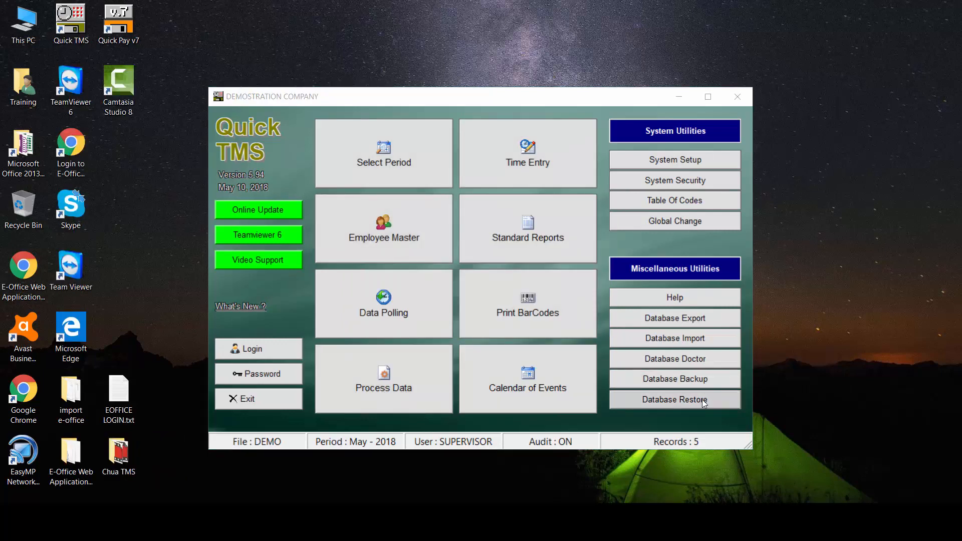
Step: Open the Database Restore and Database Doctor utilities to look at them
left_click(702, 400)
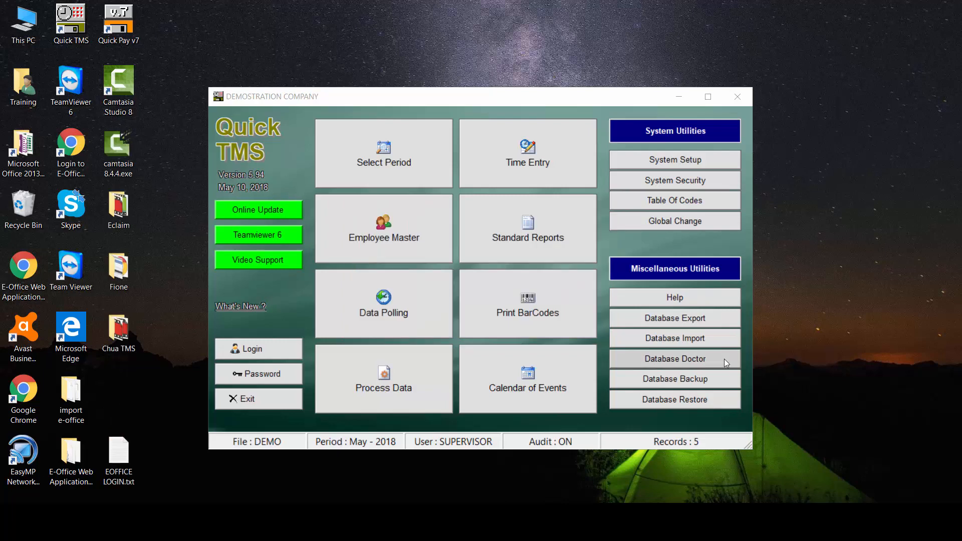
left_click(724, 359)
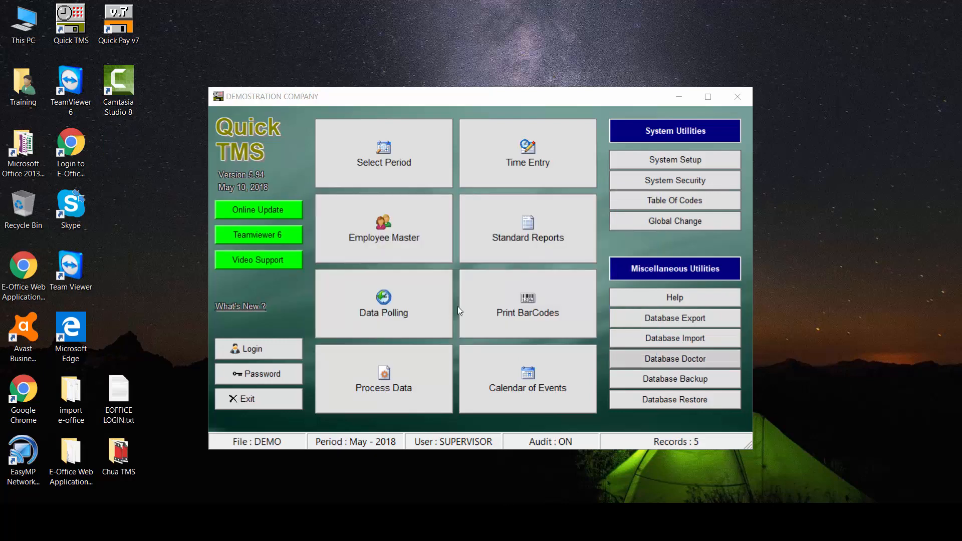
Step: Change the login password by entering the new password and confirming it
left_click(287, 380)
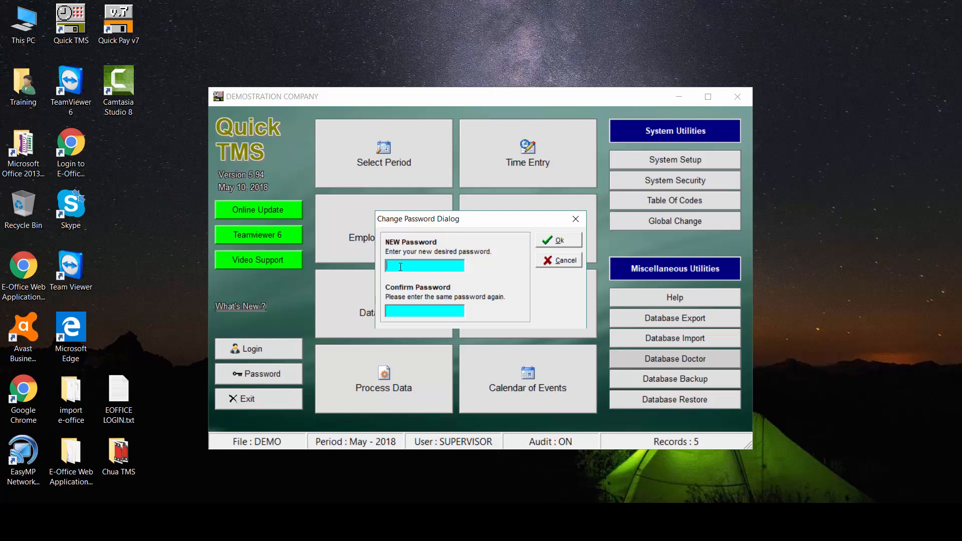
type("****************")
key("Return")
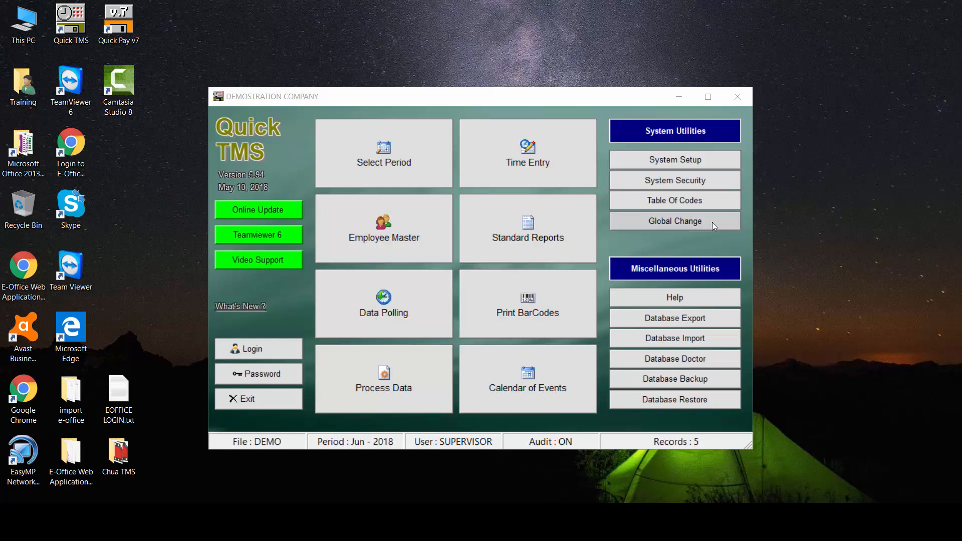
Step: Open the Time Entry batch entry for leave and choose leave code AL with the blank Half / Full Day option
left_click(713, 223)
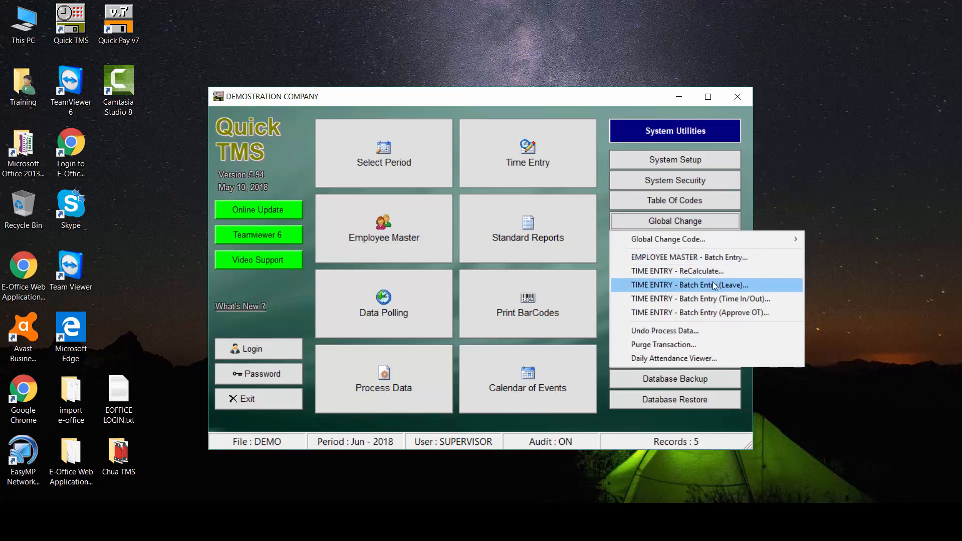
left_click(744, 284)
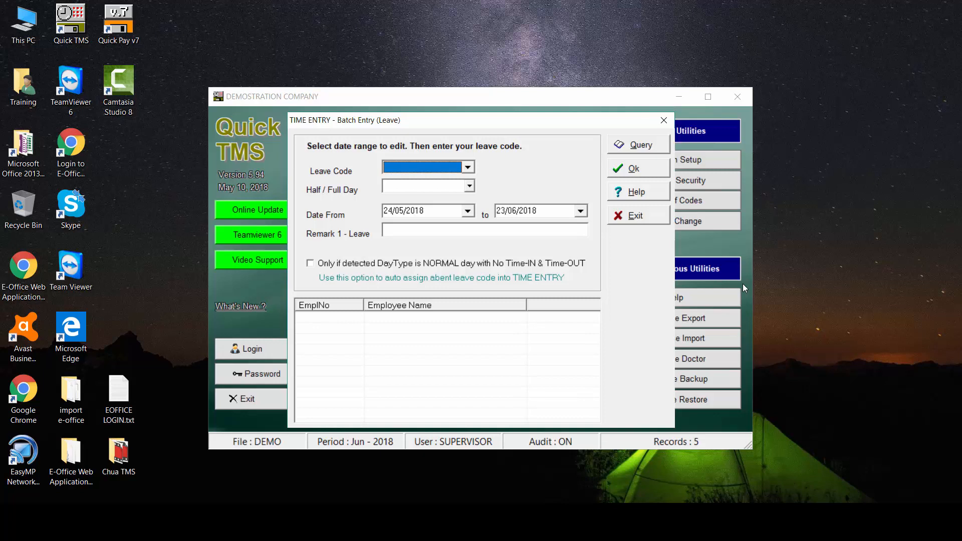
left_click(468, 170)
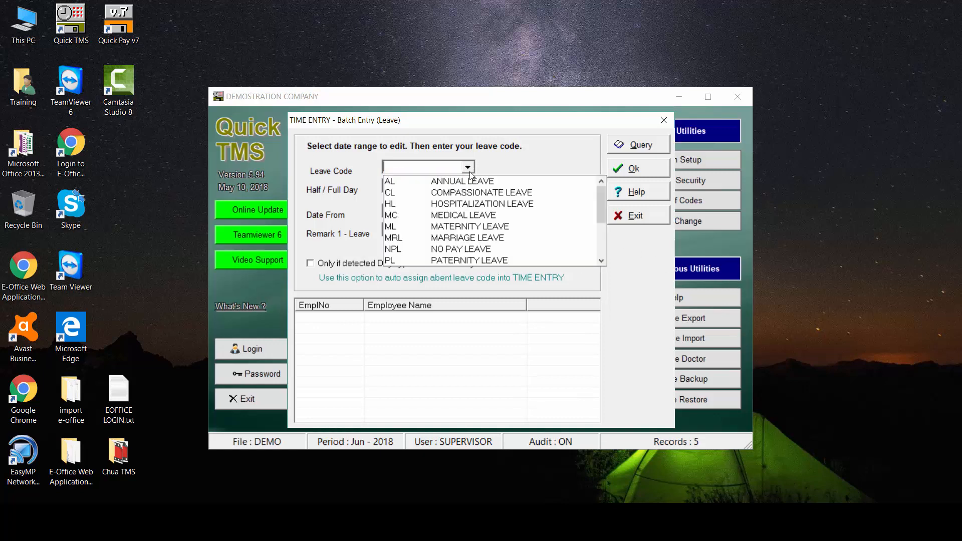
left_click(470, 181)
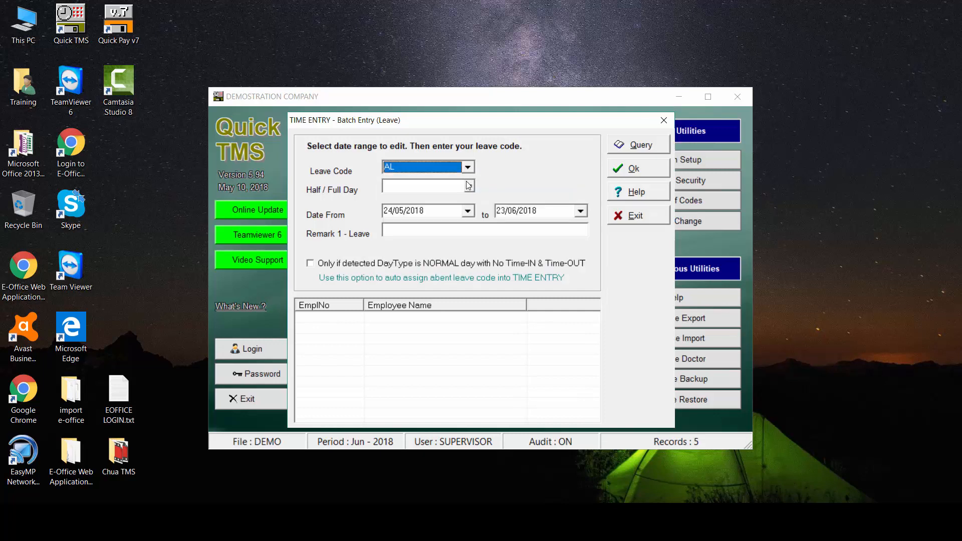
left_click(469, 186)
left_click(401, 199)
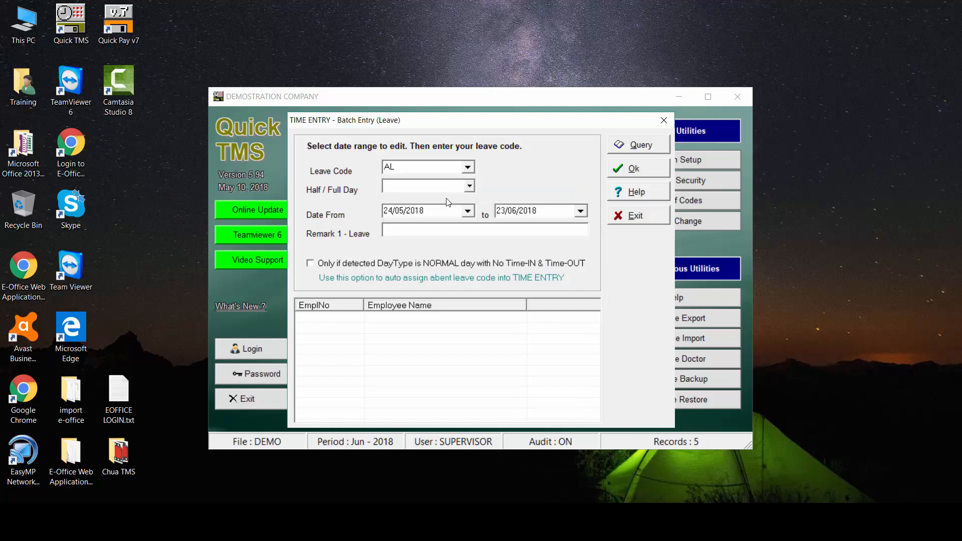
Step: Set the batch leave date range from 18/06/2018 to 20/06/2018
left_click(389, 210)
type("1806")
key("Tab")
type("201")
key("Left")
type("06")
left_click(500, 212)
type("20/06")
Step: Enter HARI RAYA as the first leave remark of the batch entry
left_click(443, 232)
type("HARUI")
key("BackSpace")
key("BackSpace")
type("I RAYA")
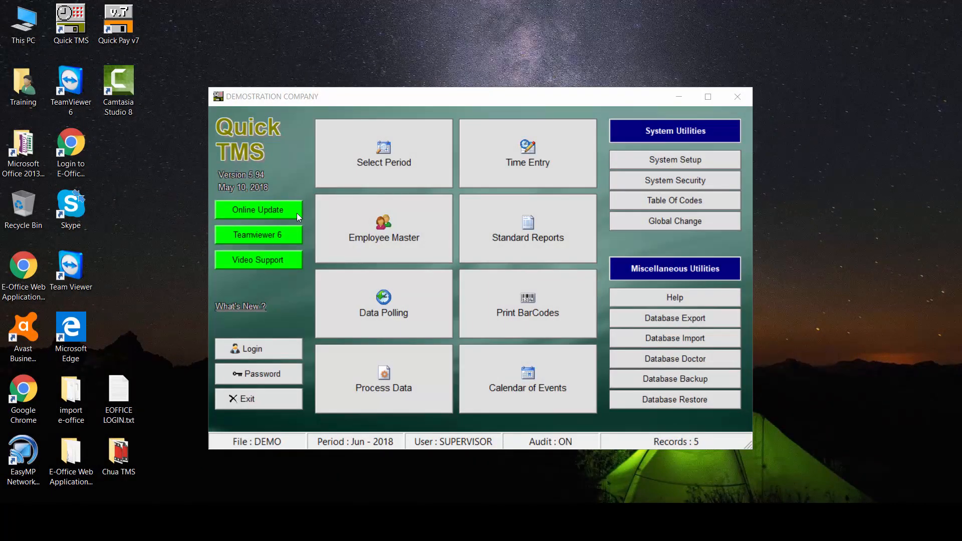
Step: Open Online Update and bring up the choices of download source for the software update
left_click(297, 212)
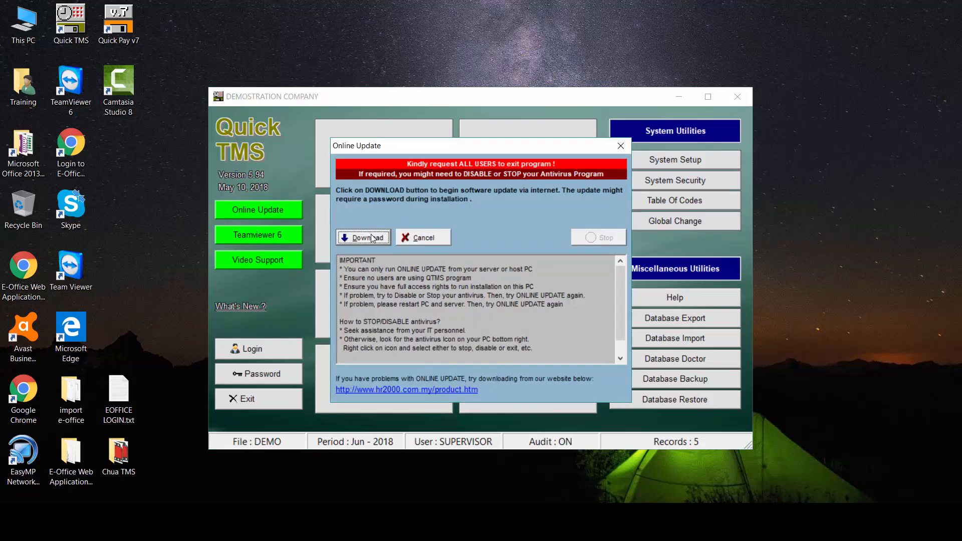
left_click(373, 239)
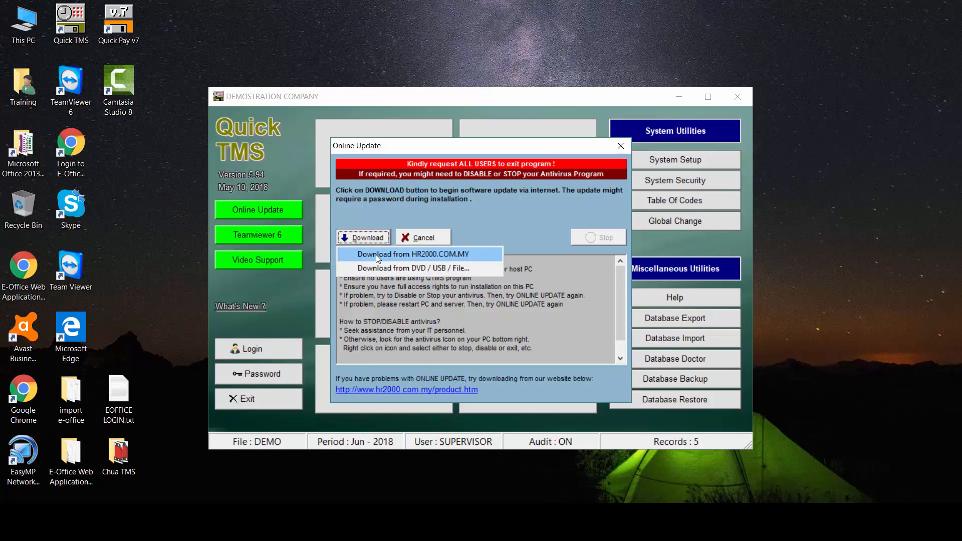